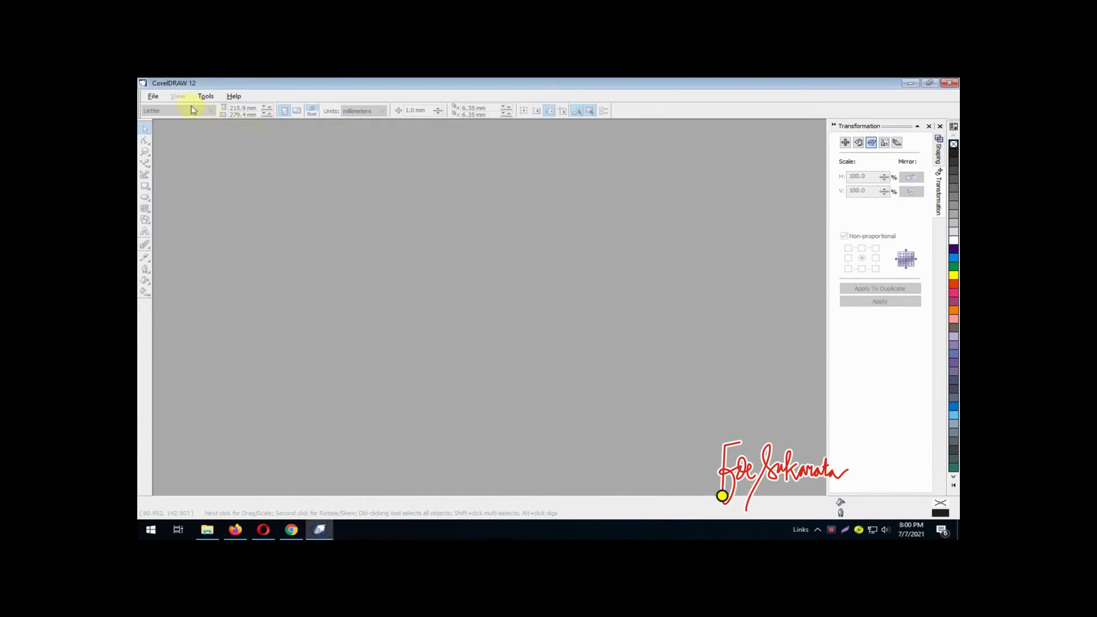
# Step: Create a new blank document and set its units to millimeters
pyautogui.click(151, 102)
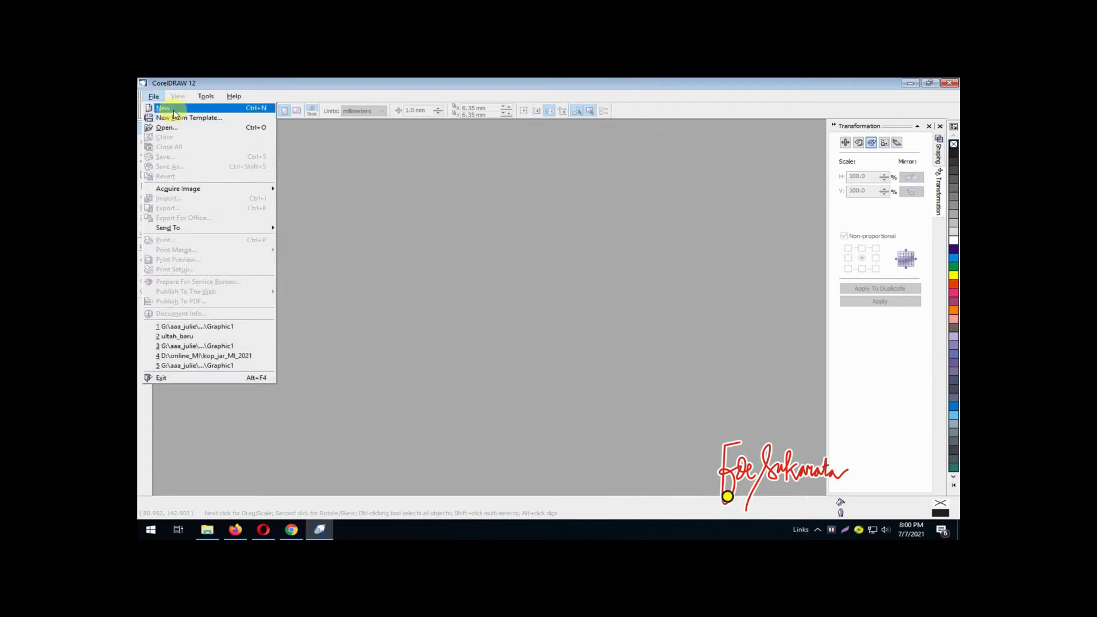
pyautogui.click(172, 109)
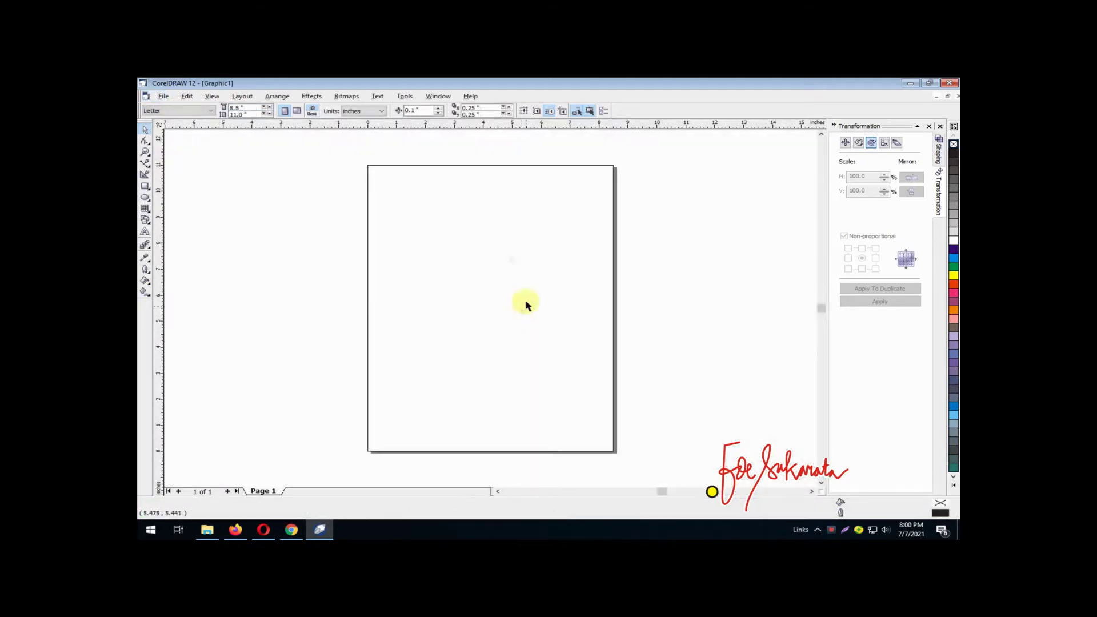
pyautogui.click(360, 111)
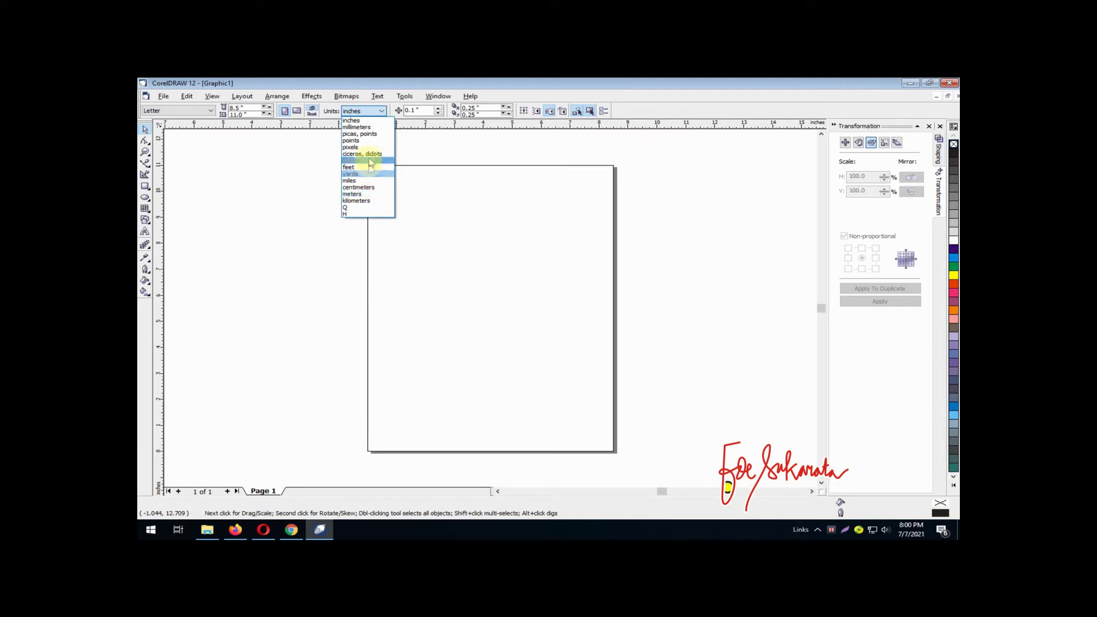
pyautogui.click(357, 127)
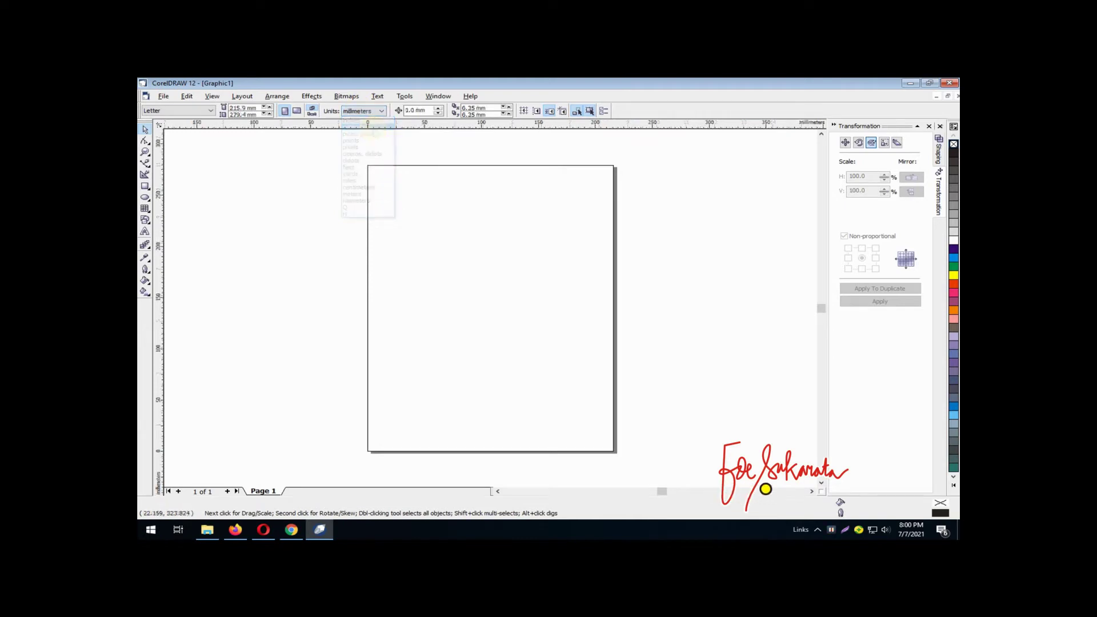
# Step: Import the logo_003 image and place it in the drawing as a reference
pyautogui.click(163, 96)
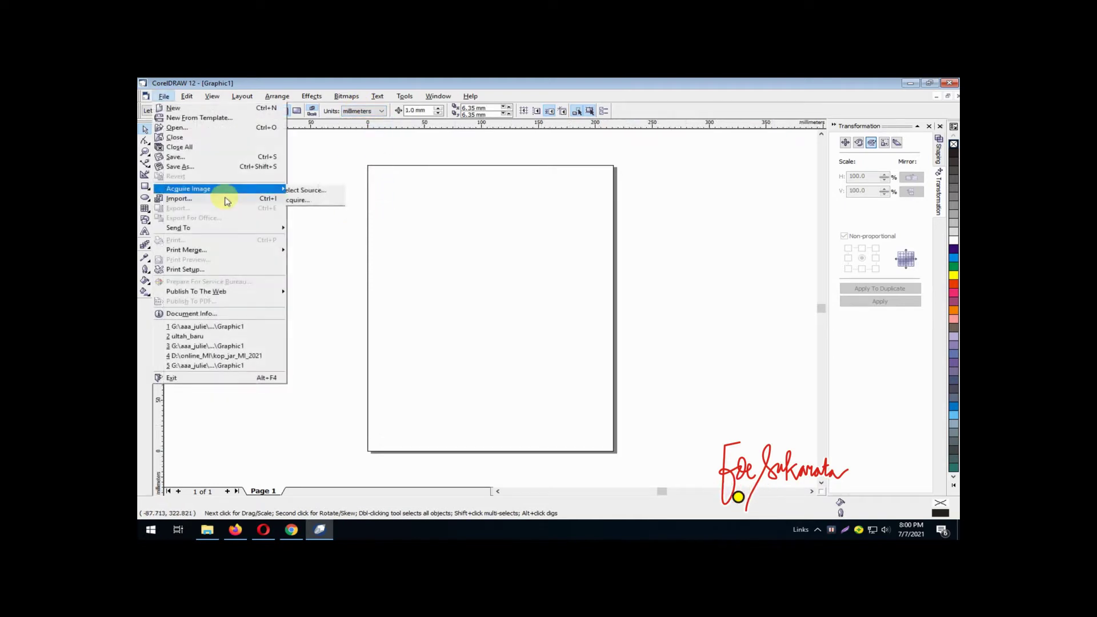
pyautogui.click(223, 201)
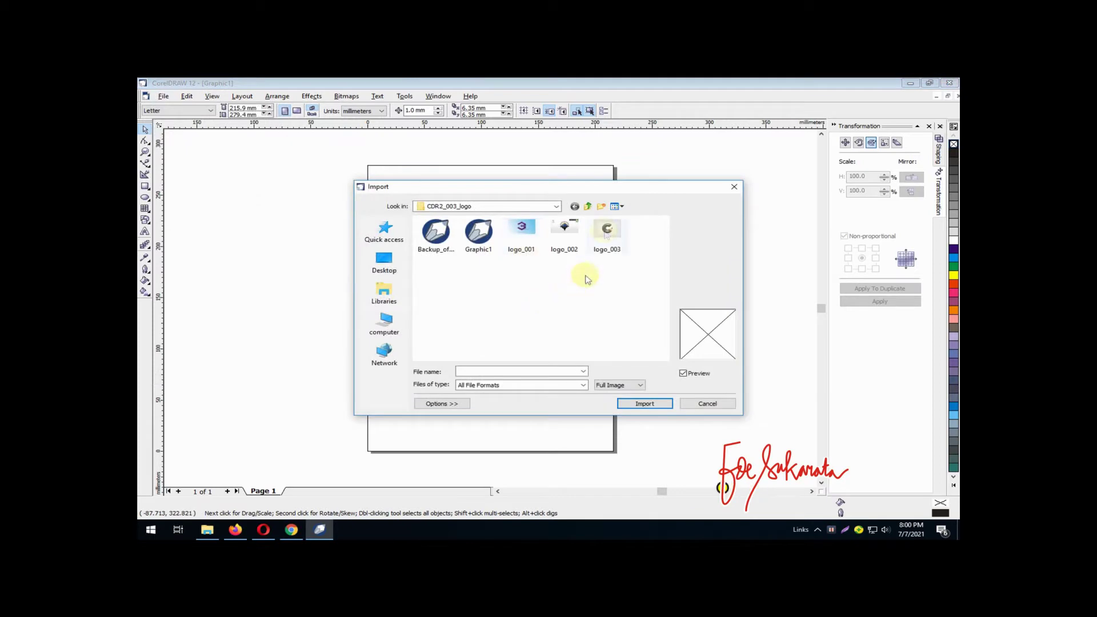
pyautogui.click(607, 231)
pyautogui.click(645, 404)
pyautogui.click(239, 192)
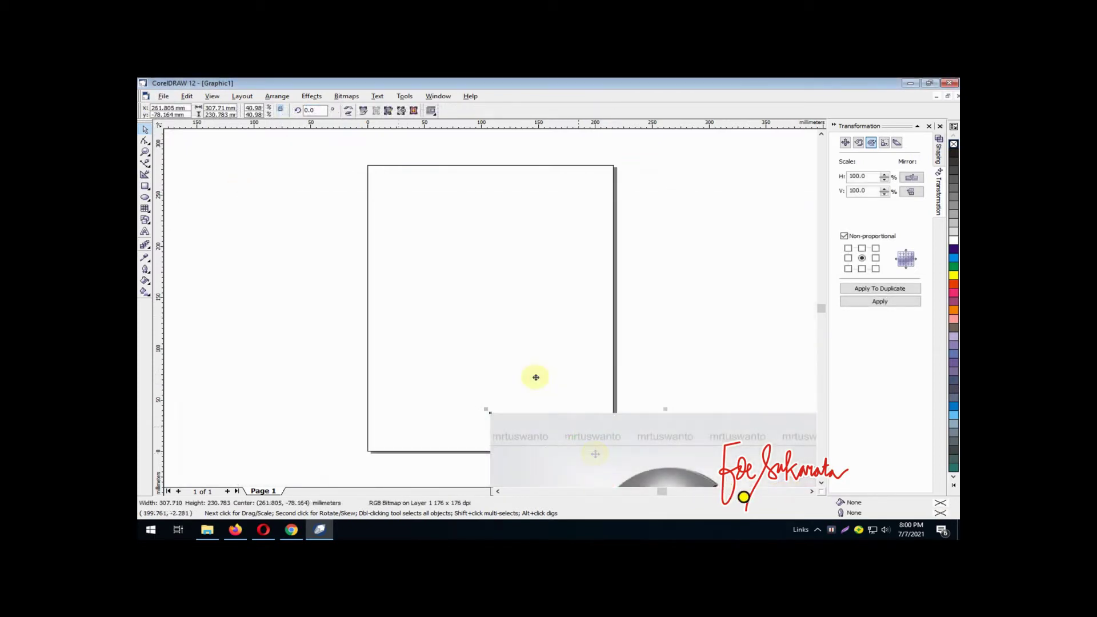
# Step: Crop the imported image with the Shape tool so only the C-shaped pencil logo remains, and select it
pyautogui.click(146, 140)
pyautogui.moveTo(168, 170); pyautogui.dragTo(531, 231)
pyautogui.moveTo(528, 418); pyautogui.dragTo(430, 373)
pyautogui.moveTo(181, 371); pyautogui.dragTo(277, 372)
pyautogui.press('space')
pyautogui.hotkey('shift', 'F2')
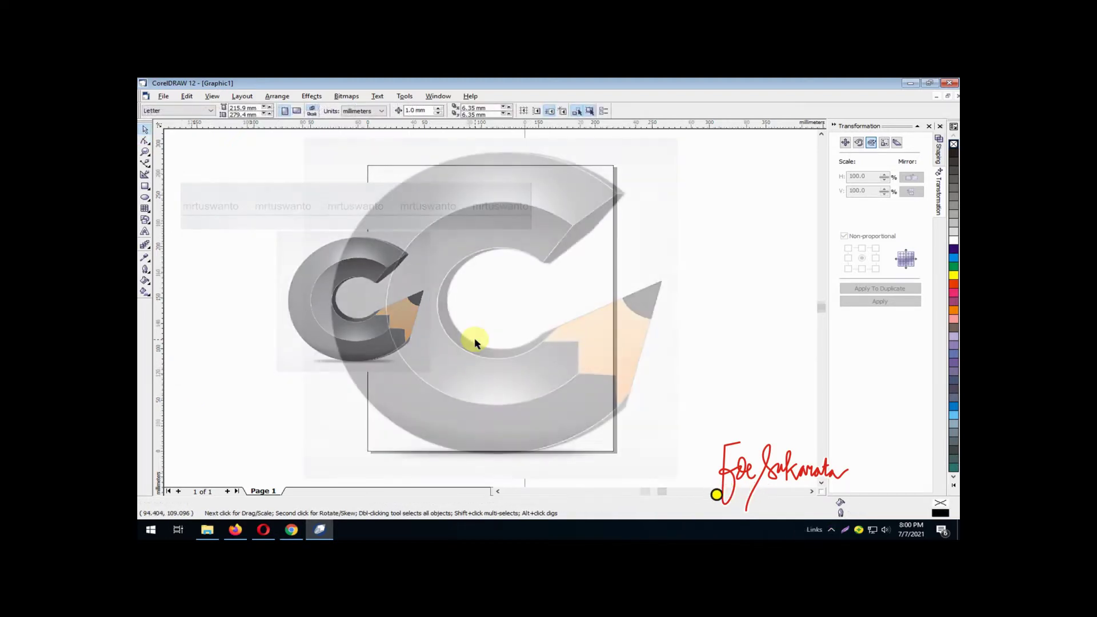
pyautogui.press('F3')
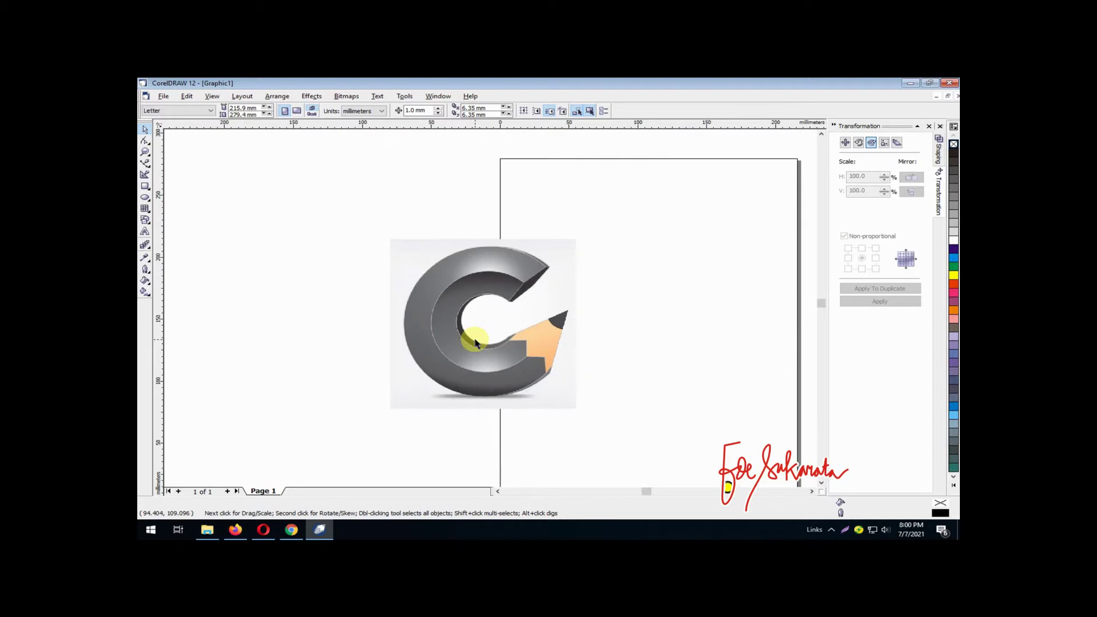
pyautogui.click(477, 331)
pyautogui.click(209, 108)
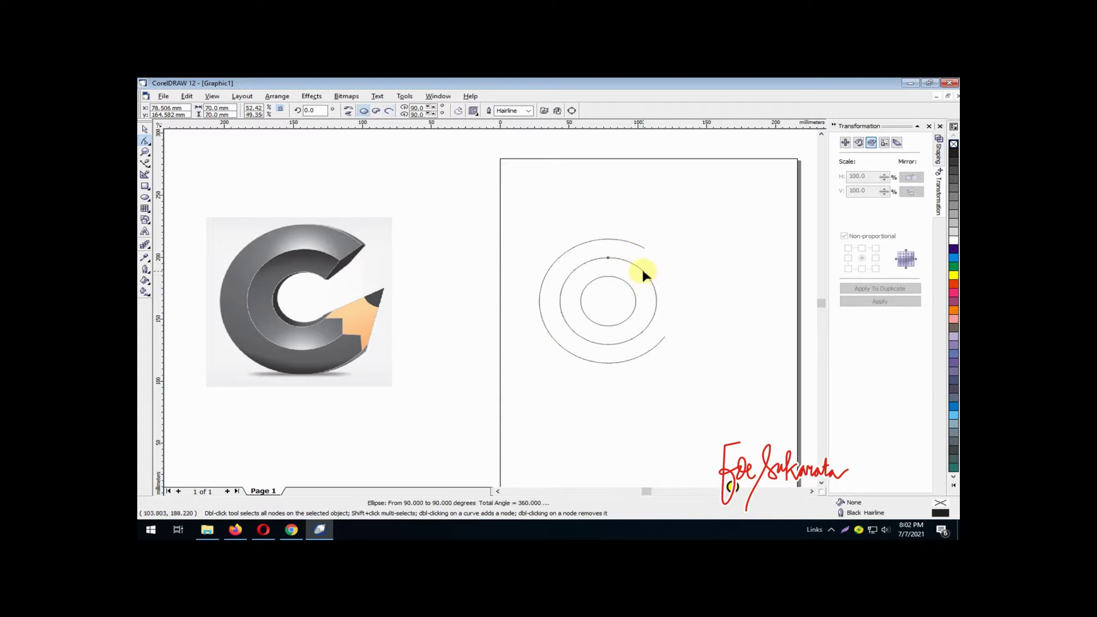
# Step: Turn the middle circle into an open arc running from about 64 to 338 degrees
pyautogui.click(609, 259)
pyautogui.moveTo(609, 258); pyautogui.dragTo(653, 318)
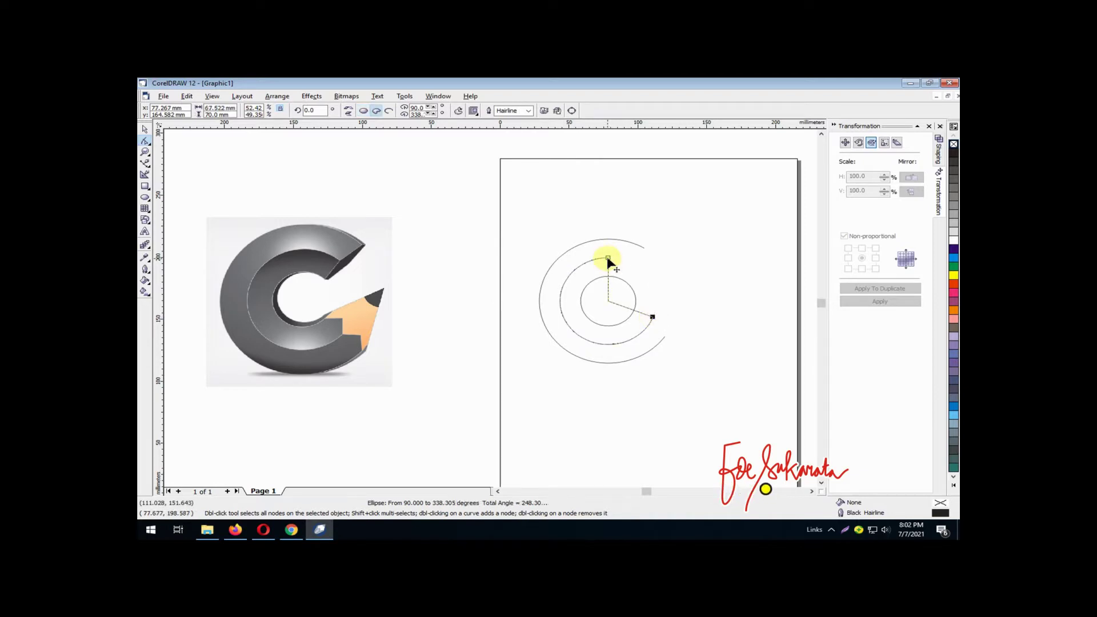
pyautogui.moveTo(609, 260); pyautogui.dragTo(629, 262)
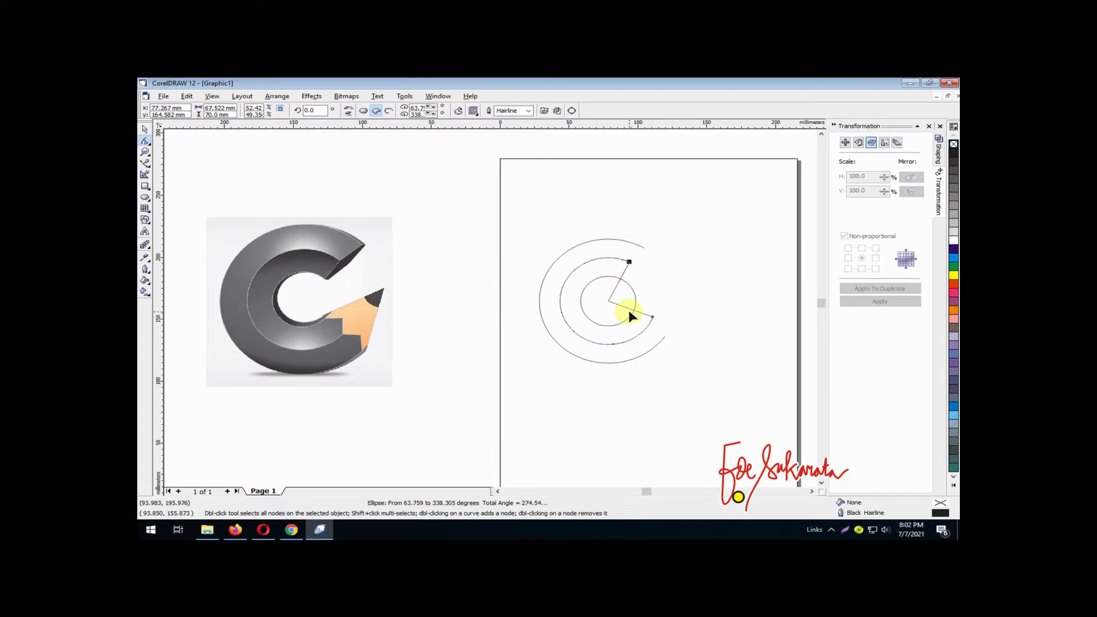
pyautogui.click(388, 112)
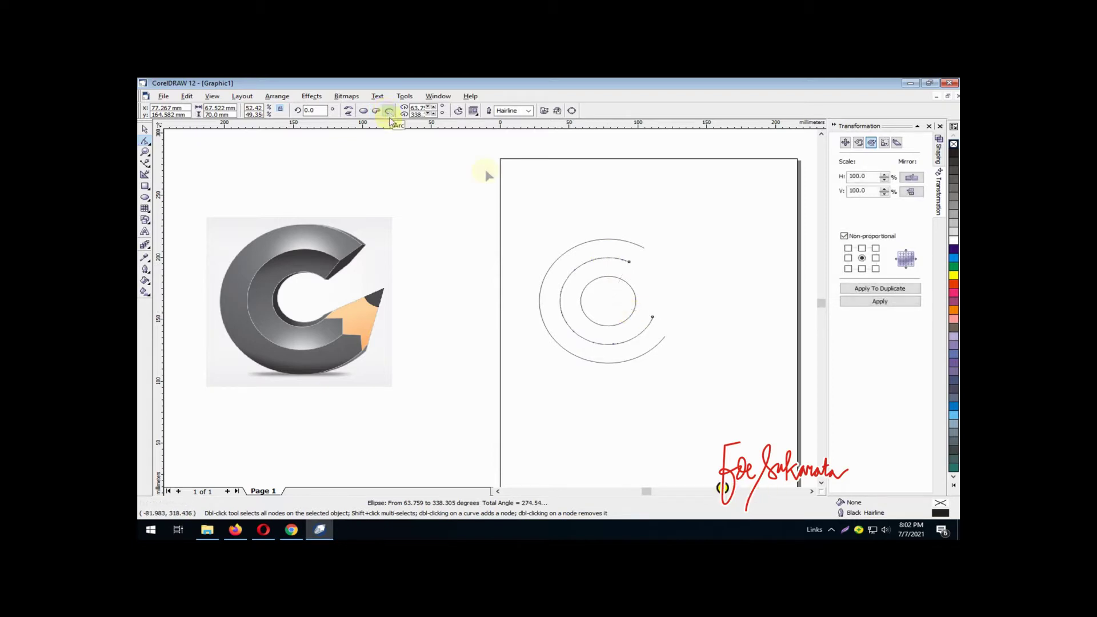
# Step: Turn the inner circle into an open arc starting at about 61 degrees, leaving a gap on its right side
pyautogui.click(615, 278)
pyautogui.moveTo(610, 277)
pyautogui.mouseDown()
pyautogui.moveTo(638, 310)
pyautogui.moveTo(621, 284)
pyautogui.mouseUp()
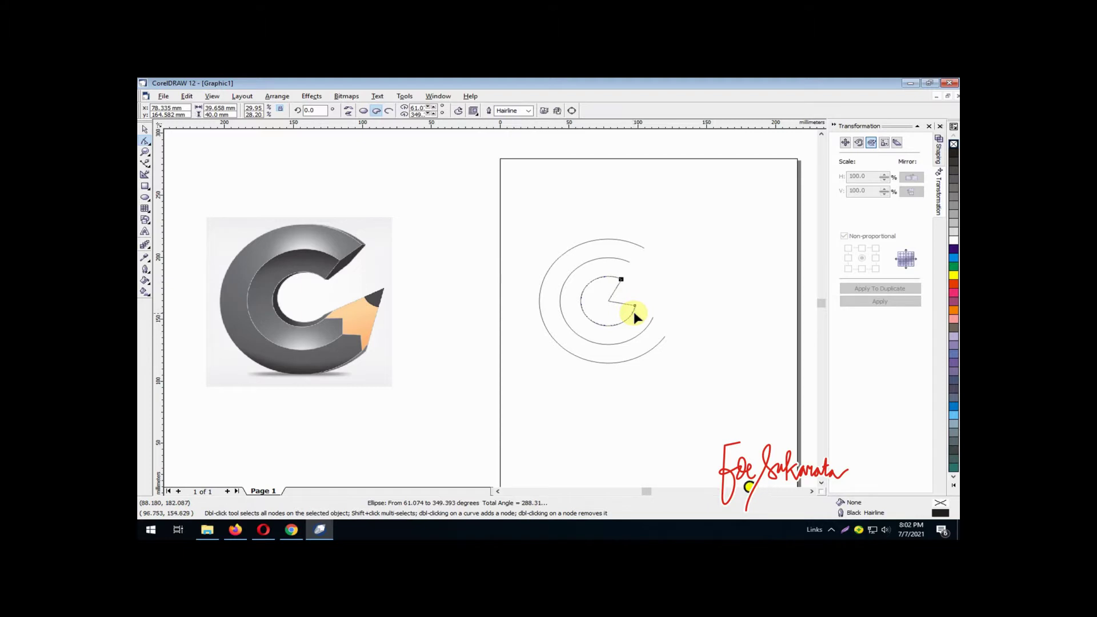
pyautogui.moveTo(635, 309); pyautogui.dragTo(629, 316)
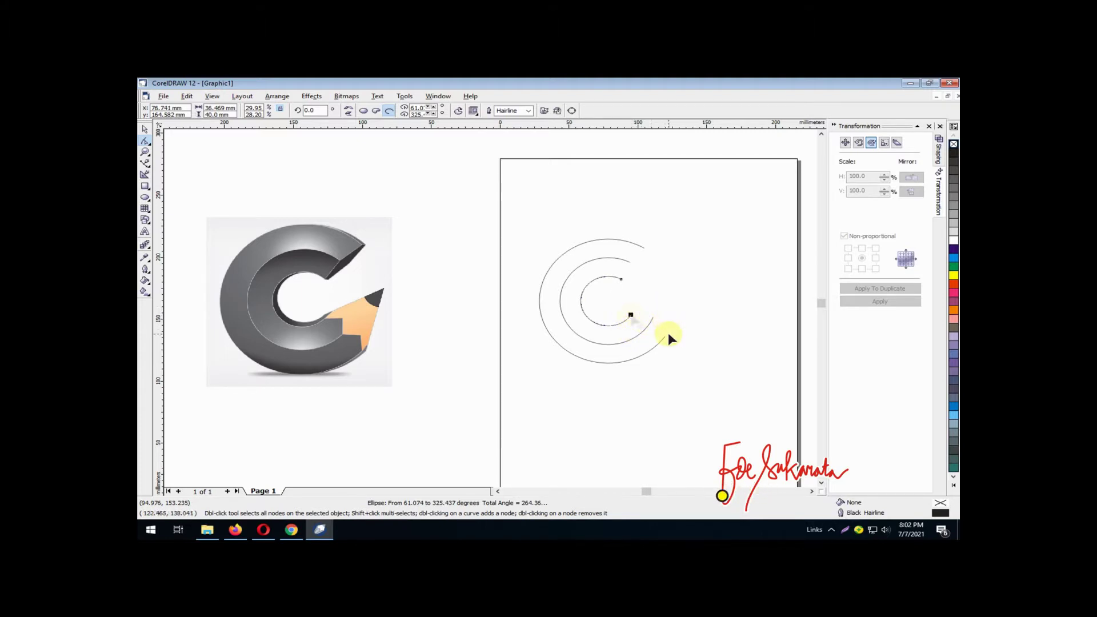
pyautogui.click(631, 315)
pyautogui.moveTo(633, 314); pyautogui.dragTo(635, 309)
pyautogui.moveTo(634, 311); pyautogui.dragTo(634, 311)
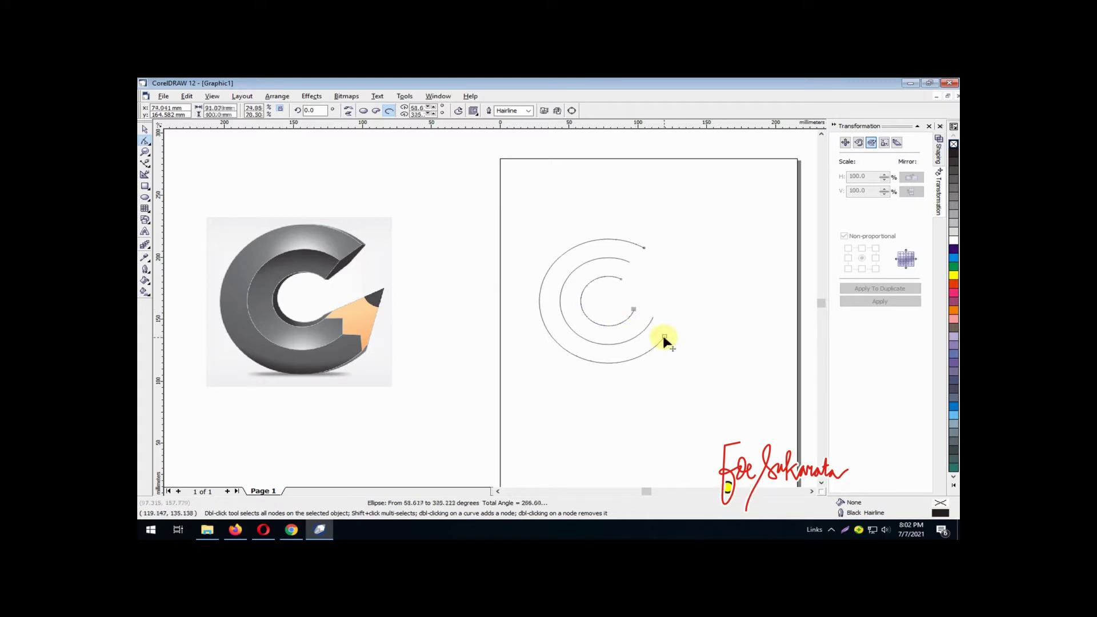
# Step: Extend the outer arc's lower end to about 337 degrees and deselect it
pyautogui.moveTo(664, 336); pyautogui.dragTo(673, 329)
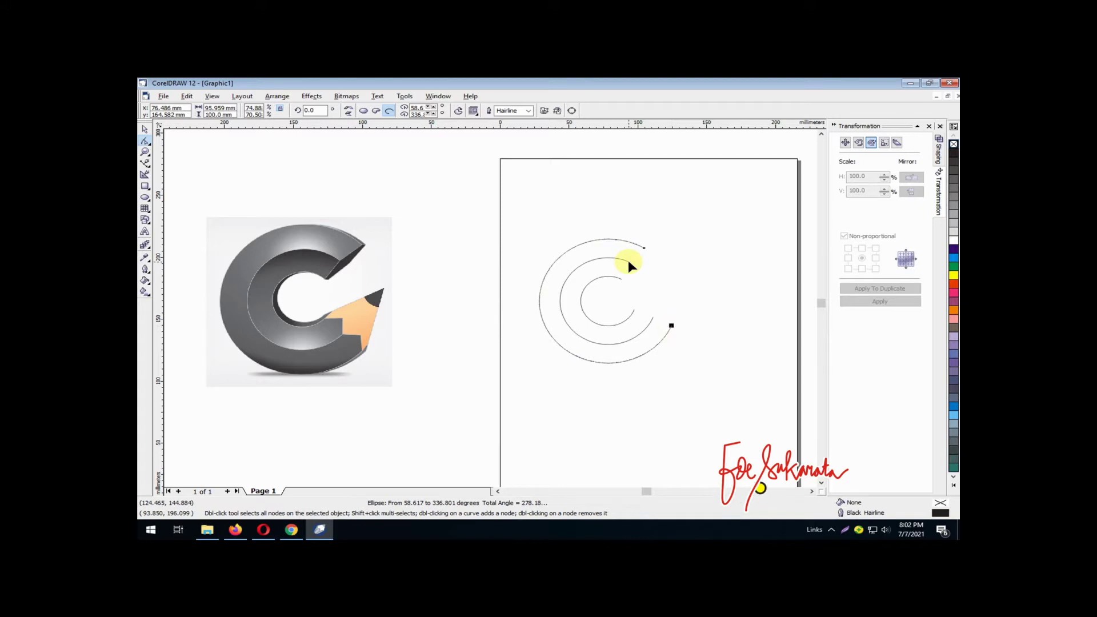
pyautogui.press('space')
pyautogui.press('Escape')
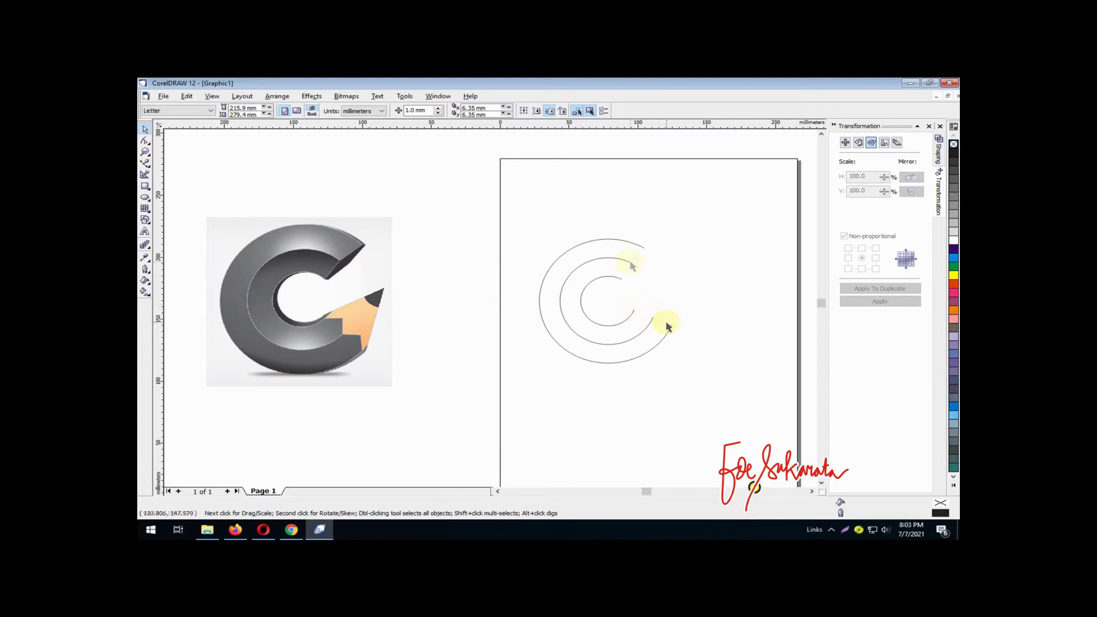
# Step: Duplicate the outer and middle arcs together and move the copies about 118 mm left of the originals
pyautogui.click(609, 242)
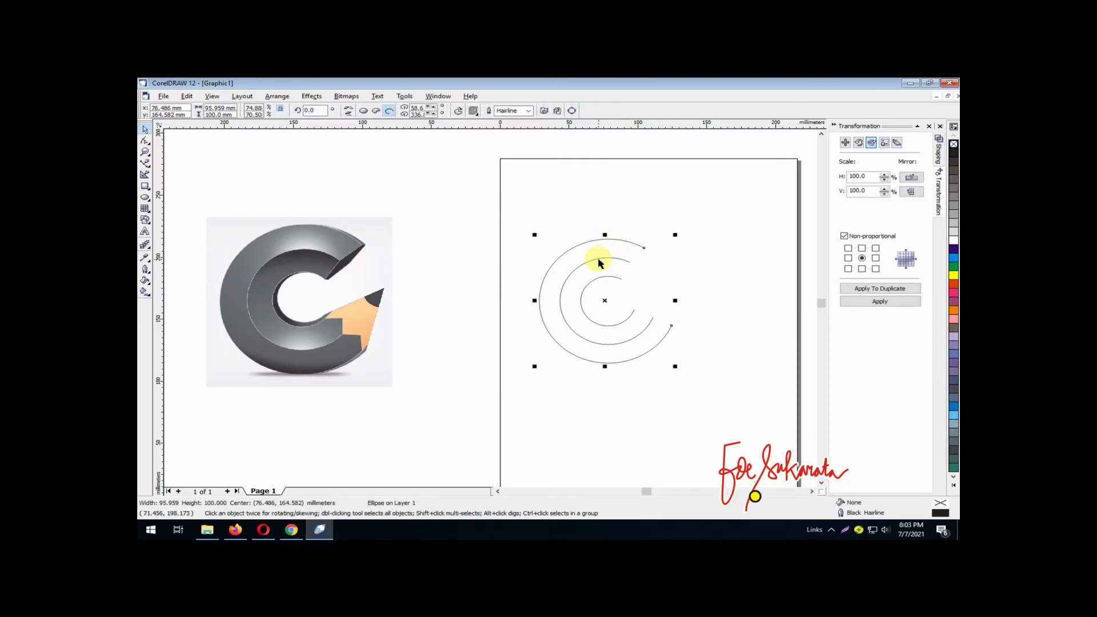
pyautogui.keyDown('shift'); pyautogui.click(598, 262); pyautogui.keyUp('shift')
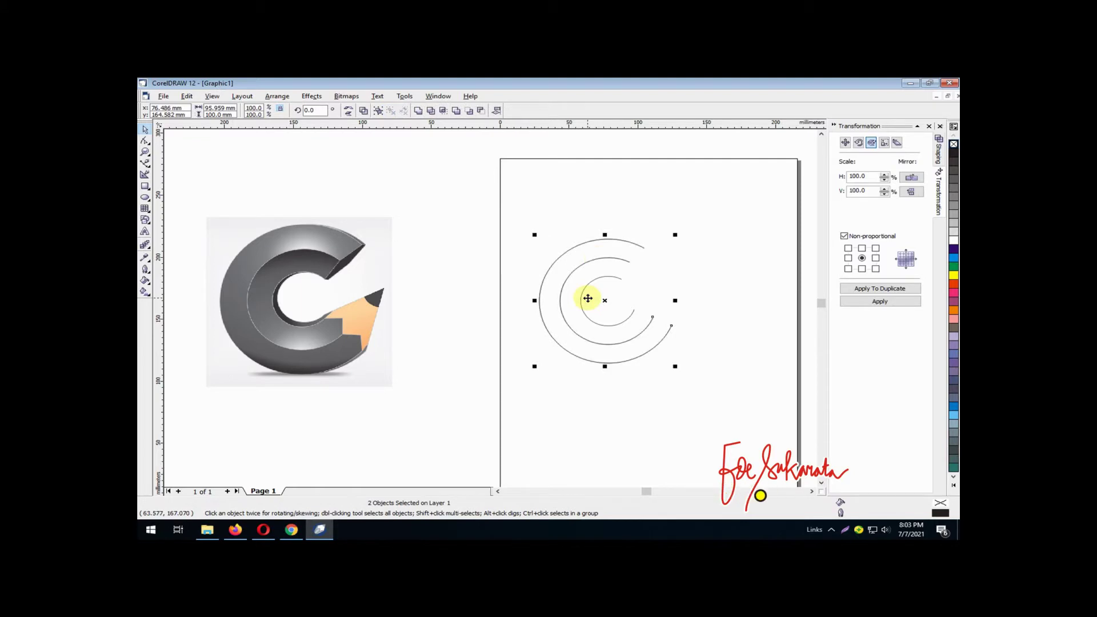
pyautogui.press('KP_Add')
pyautogui.press('Left')
pyautogui.hotkey('shift', 'Left')
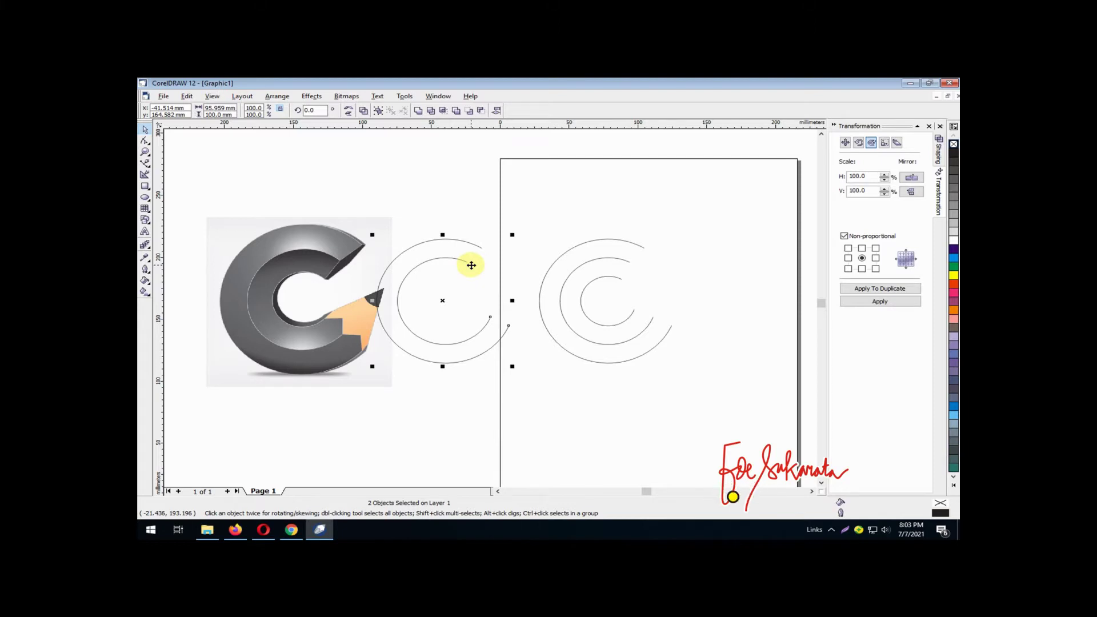
# Step: Draw a two-segment Bezier line joining the copied arcs' lower ends, with a corner point just above the outer arc's end
pyautogui.click(146, 164)
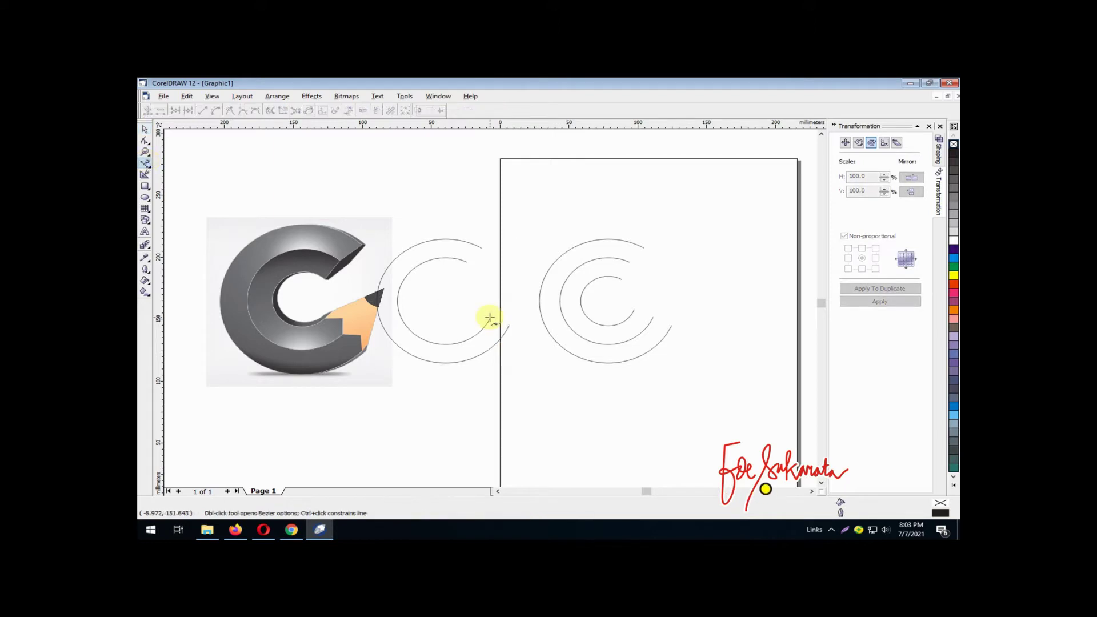
pyautogui.click(490, 316)
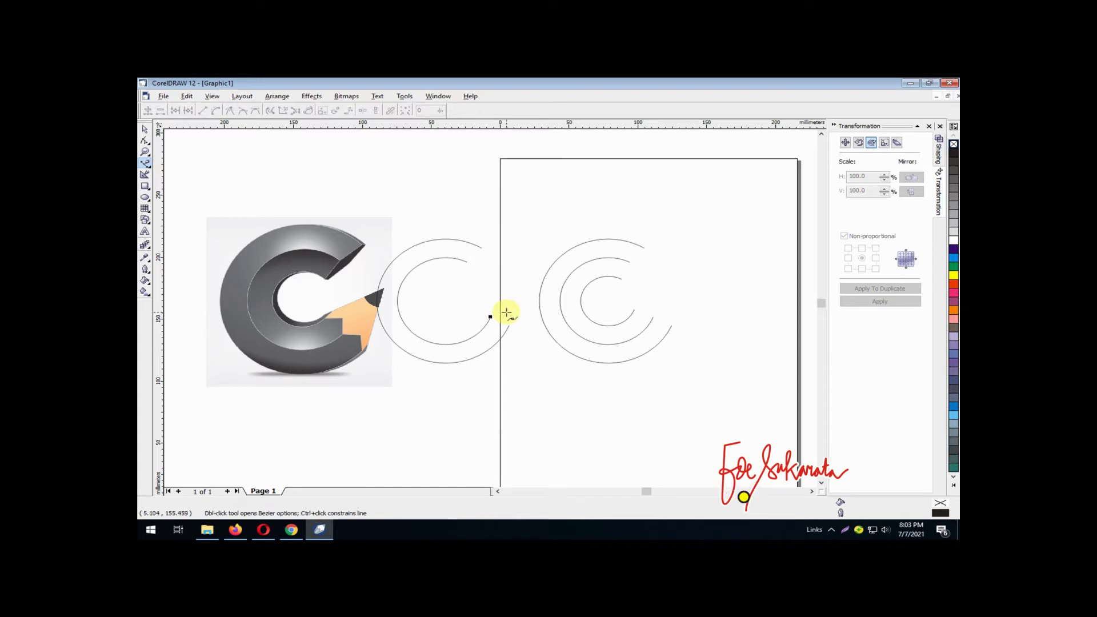
pyautogui.click(506, 312)
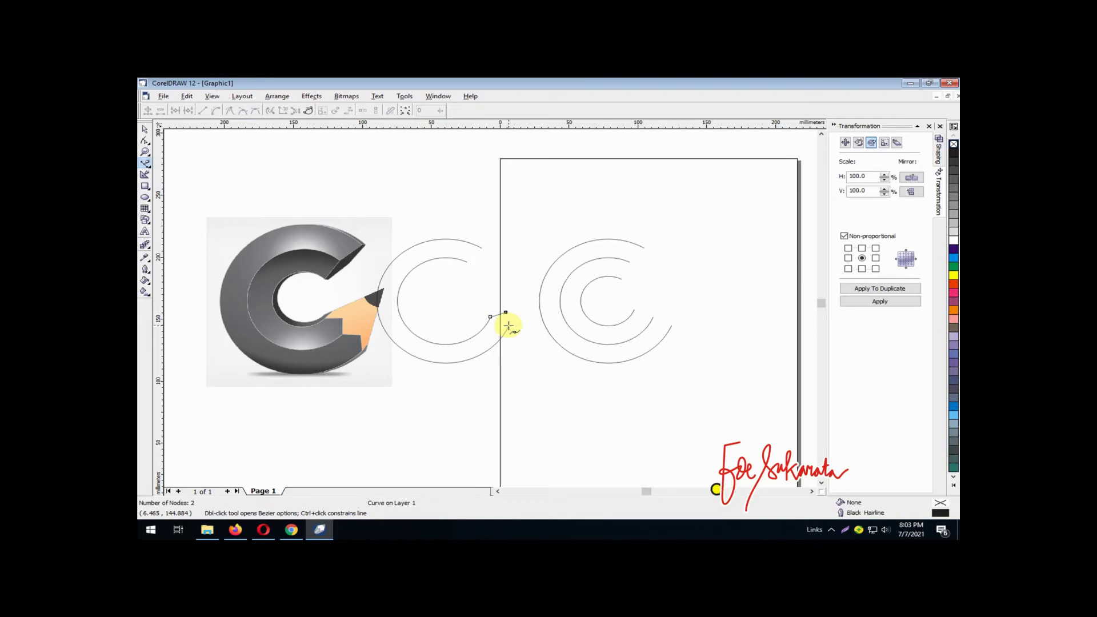
pyautogui.click(508, 325)
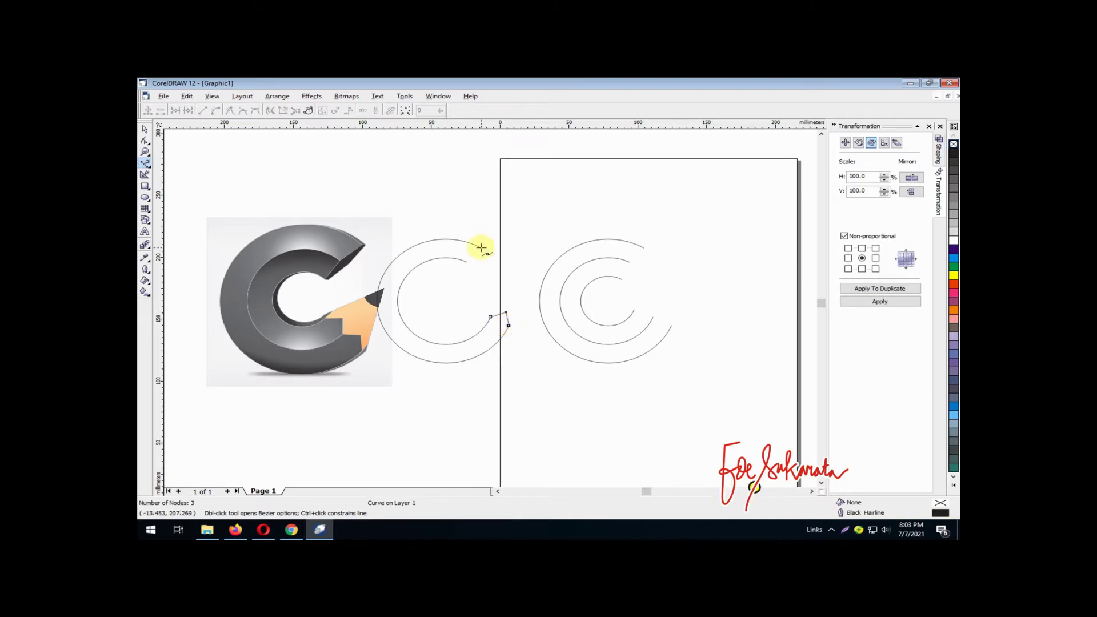
pyautogui.click(481, 248)
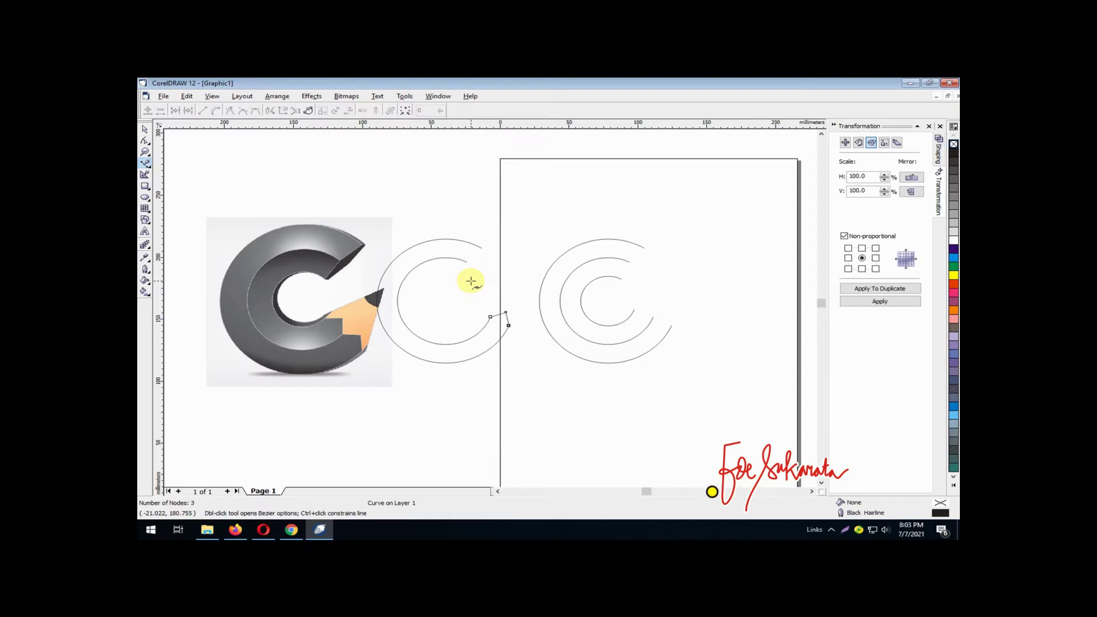
pyautogui.press('Escape')
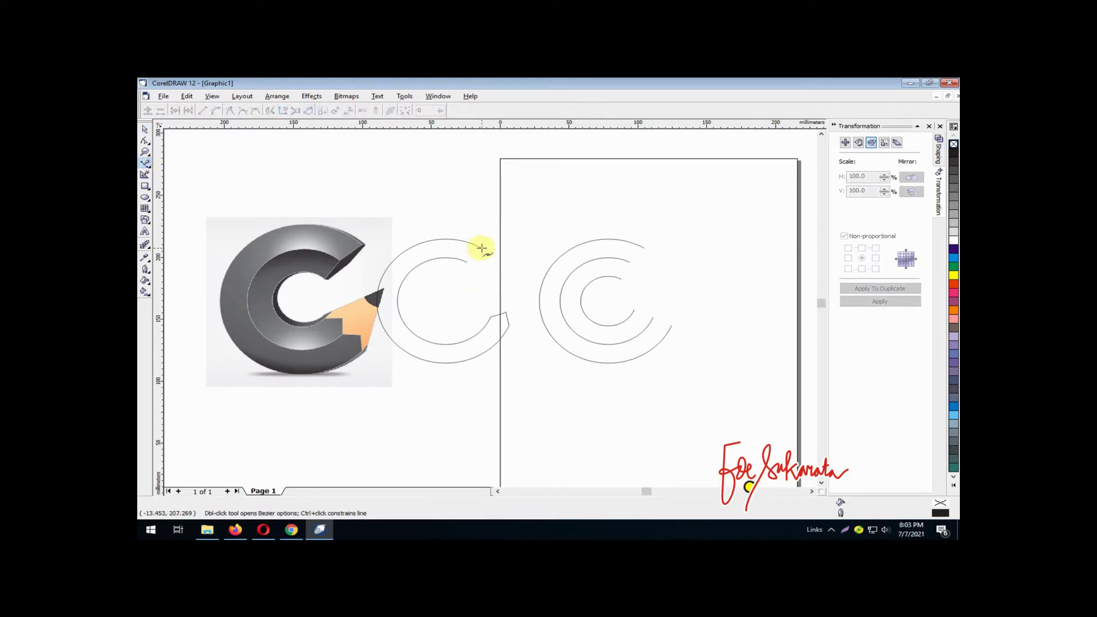
# Step: Draw a straight Bezier line joining the upper ends of the two copied arcs
pyautogui.click(482, 247)
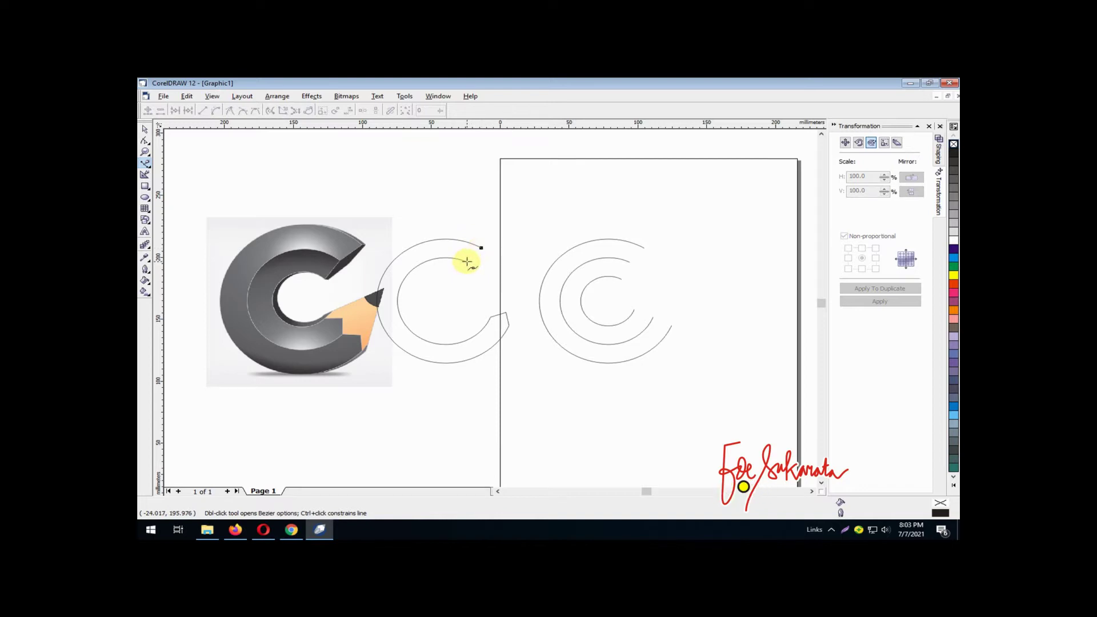
pyautogui.click(467, 261)
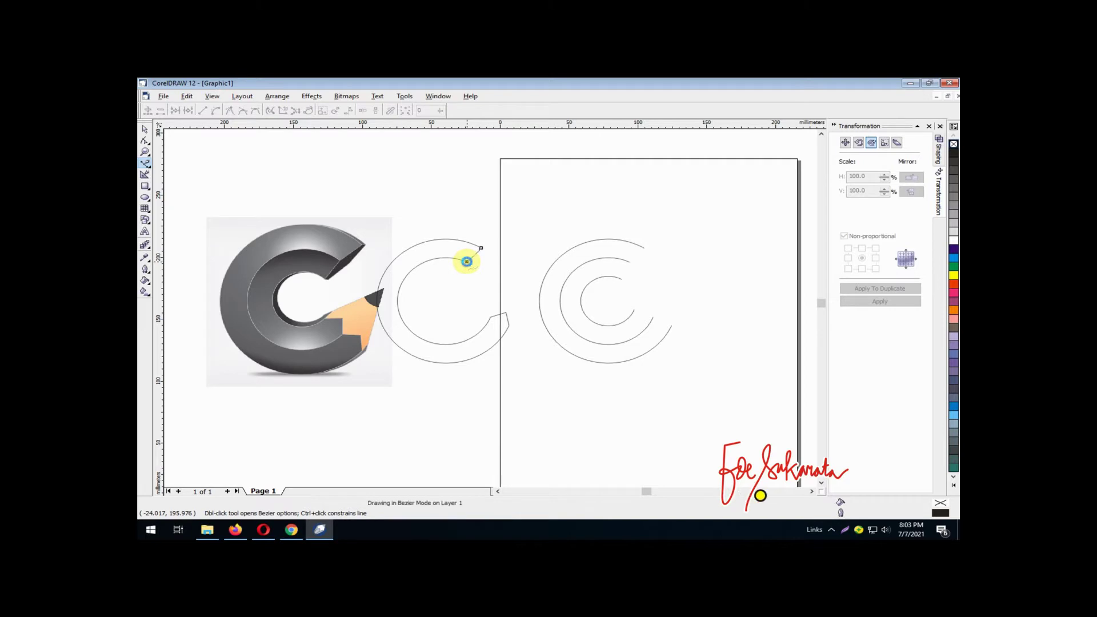
pyautogui.press('space')
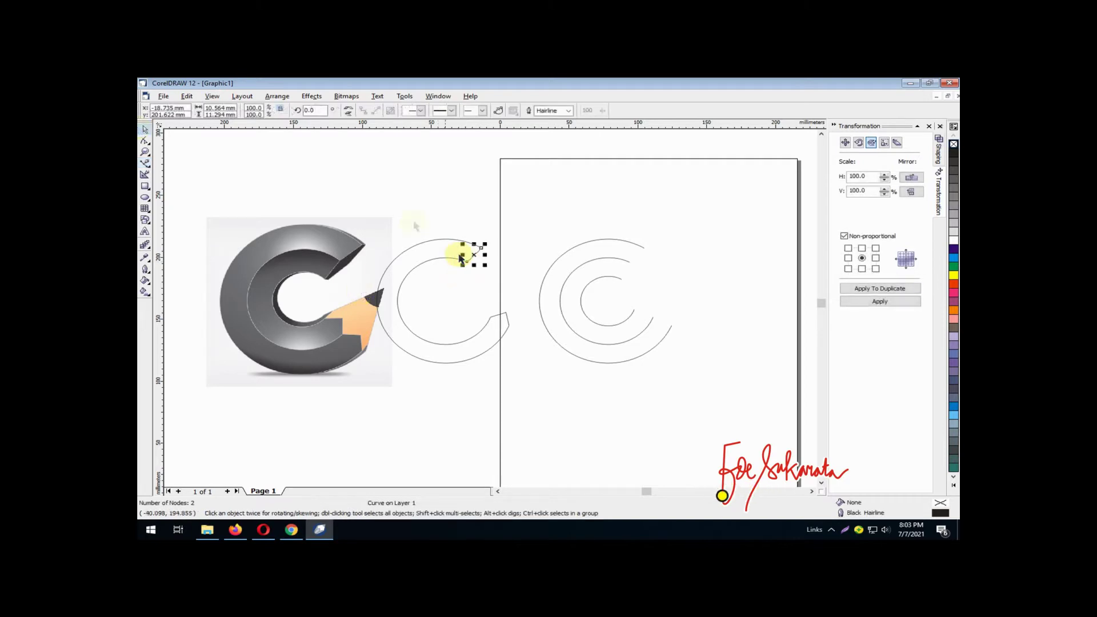
# Step: Combine the two copied arcs and their connecting lines into one curve
pyautogui.moveTo(344, 201); pyautogui.dragTo(520, 380)
pyautogui.hotkey('alt', 'a')
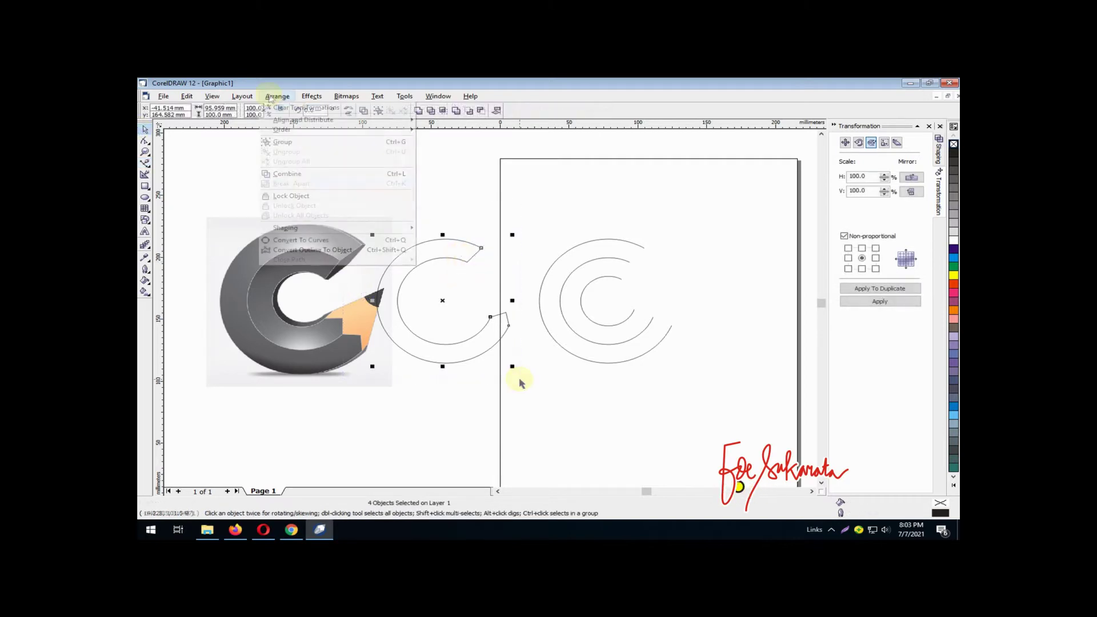
pyautogui.click(298, 192)
# Step: Join the overlapping end nodes at the combined curve's corners to close the C-shaped outline
pyautogui.press('F10')
pyautogui.moveTo(474, 229); pyautogui.dragTo(488, 256)
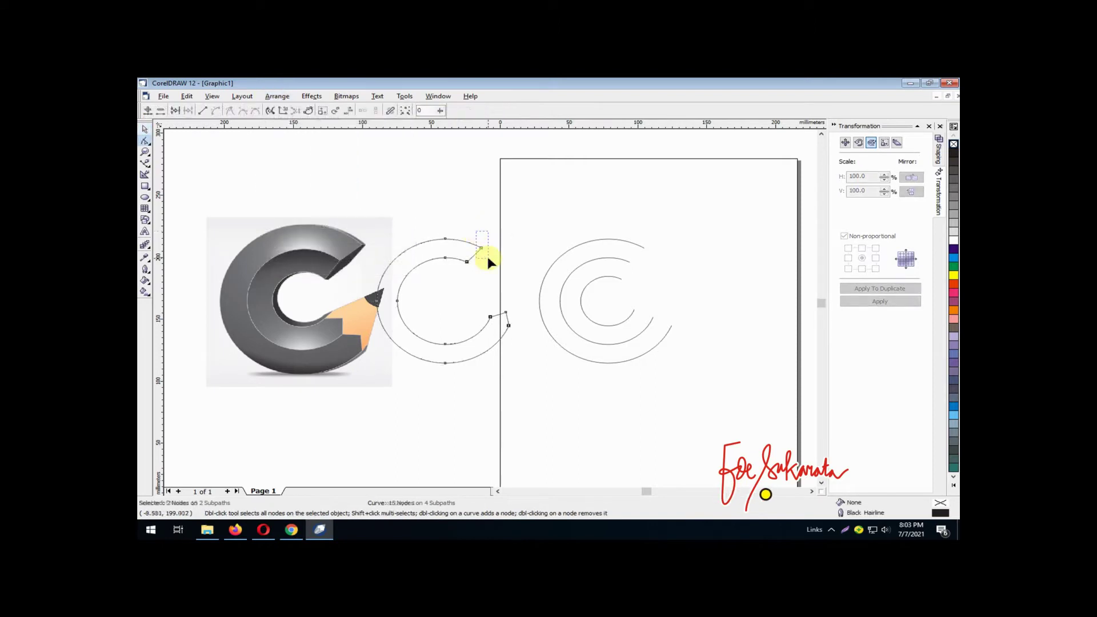
pyautogui.click(175, 110)
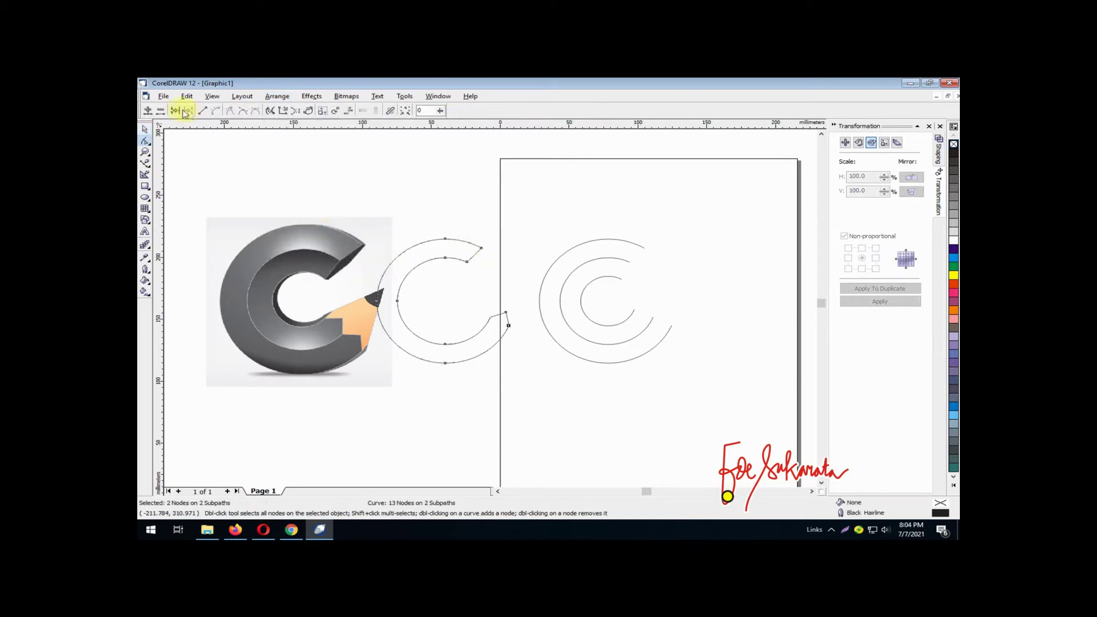
pyautogui.click(513, 327)
pyautogui.press('space')
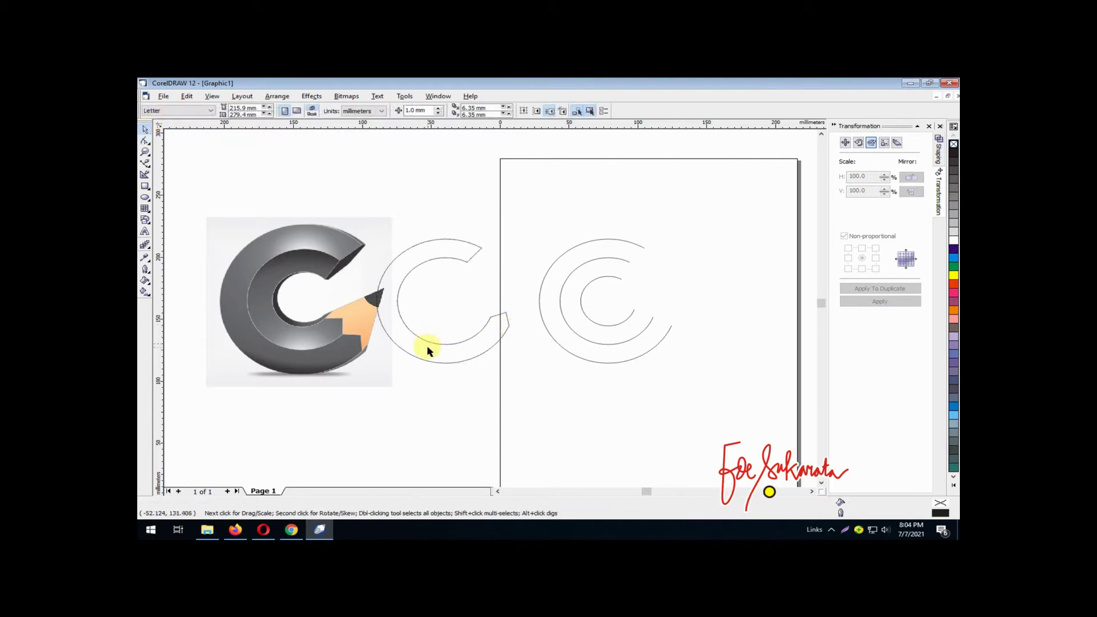
# Step: Fill the closed C shape with a radial black-to-white fountain fill, centre offset 9% horizontally and 30% vertically
pyautogui.click(397, 313)
pyautogui.click(146, 281)
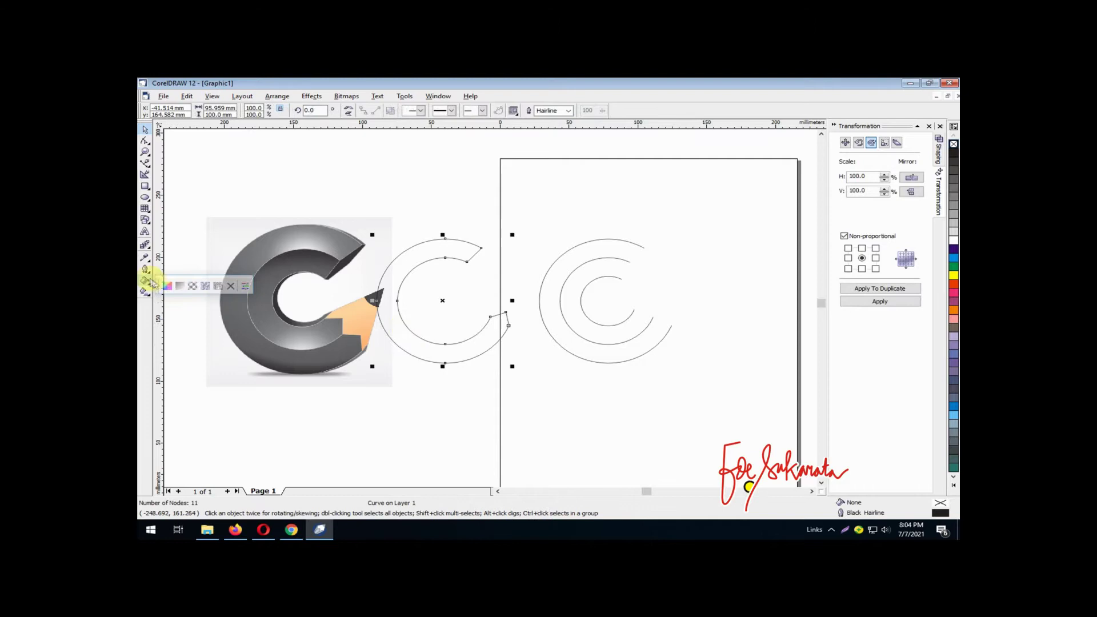
pyautogui.click(178, 287)
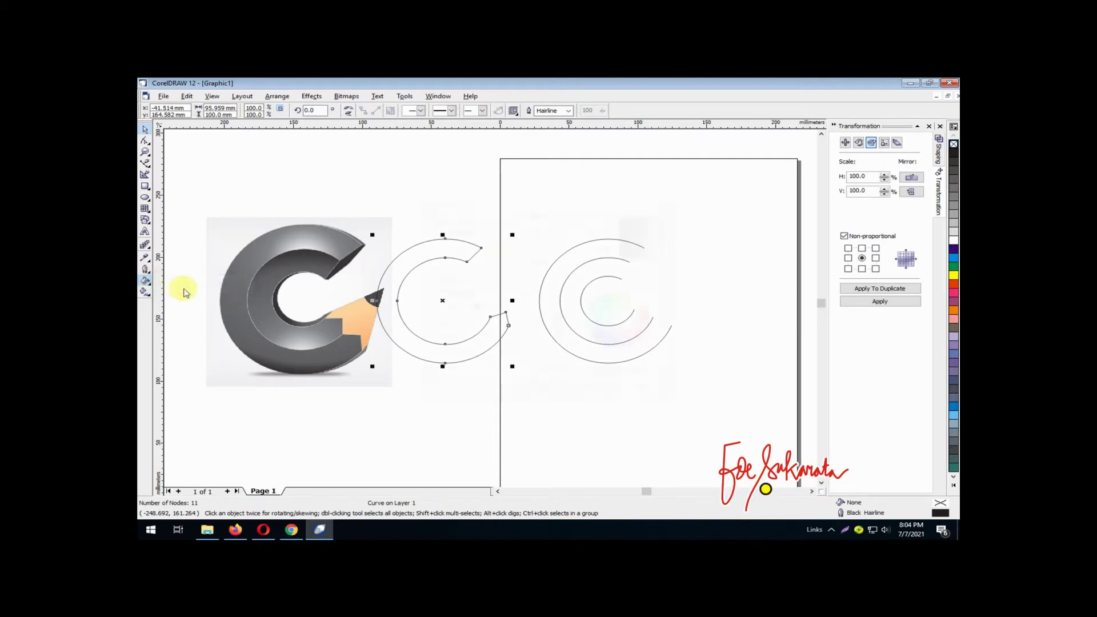
pyautogui.click(503, 222)
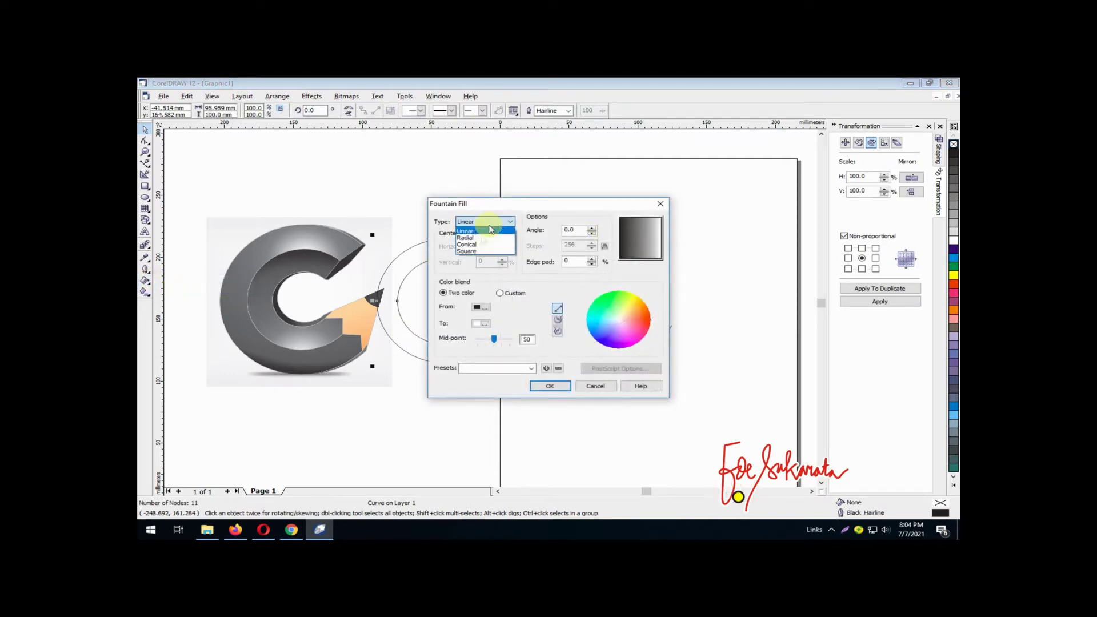
pyautogui.click(490, 238)
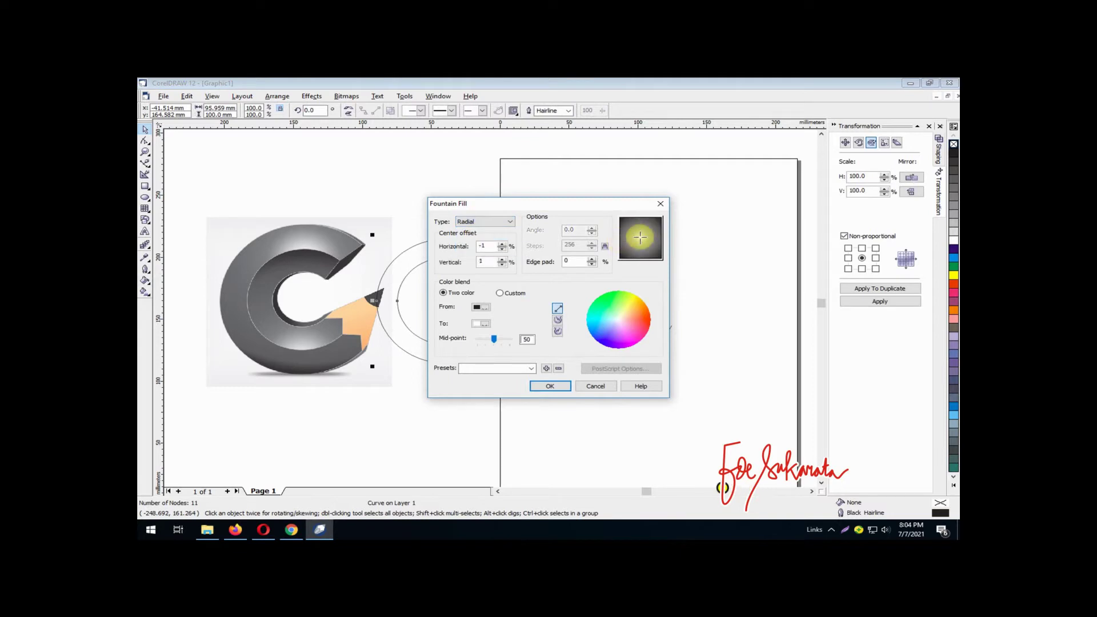
pyautogui.moveTo(640, 237); pyautogui.dragTo(640, 230)
pyautogui.moveTo(641, 229); pyautogui.dragTo(645, 225)
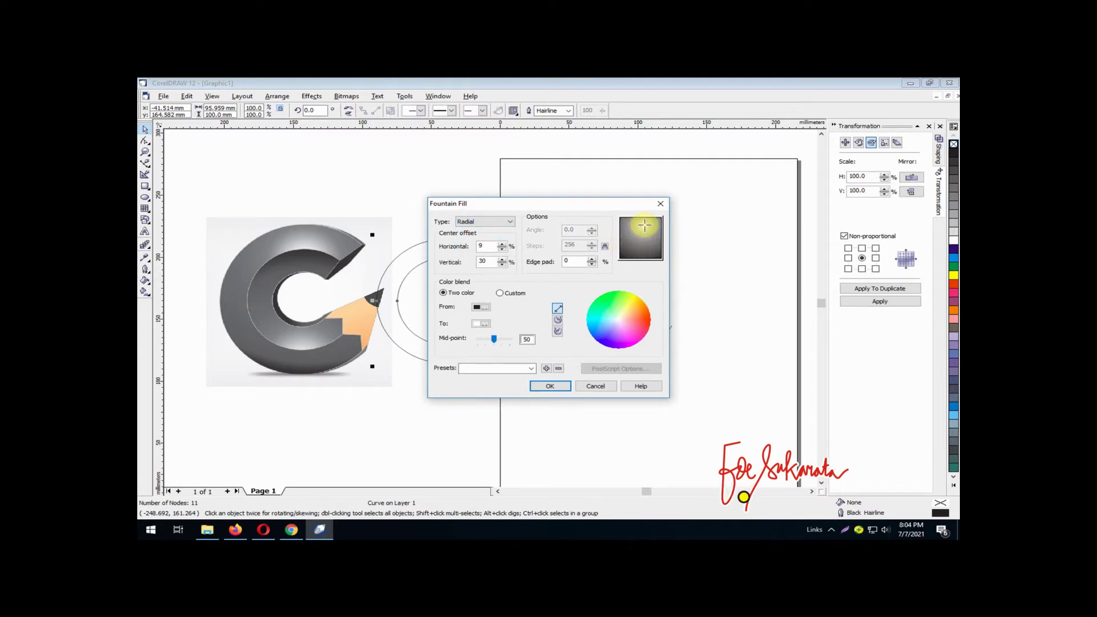
pyautogui.click(546, 384)
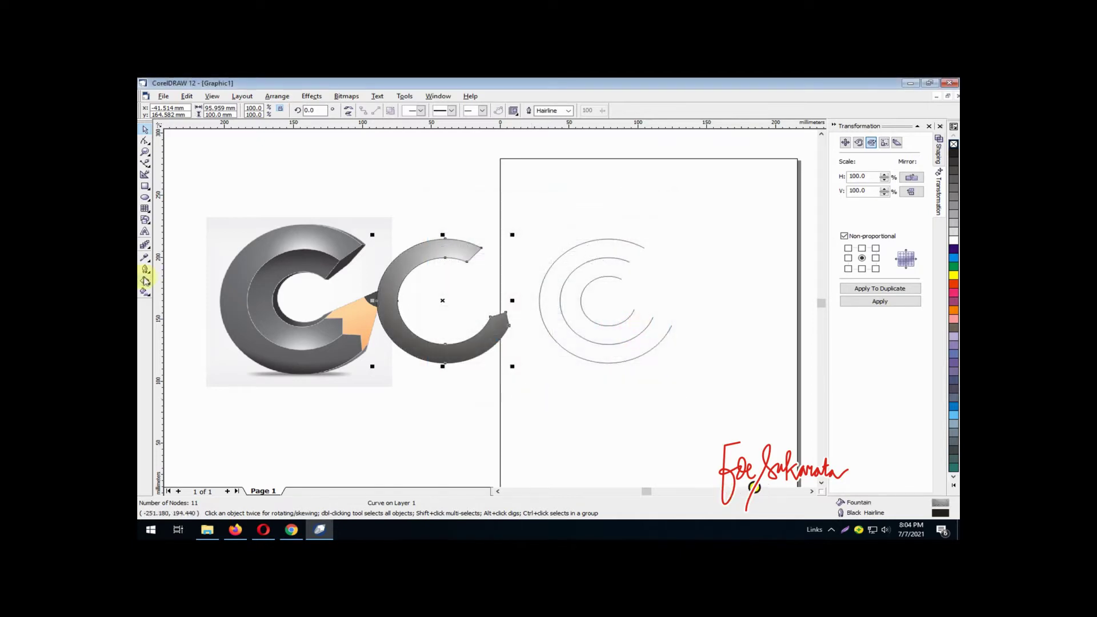
# Step: Set the edge pad of the C shape's radial fountain fill to 25%
pyautogui.click(145, 280)
pyautogui.click(169, 287)
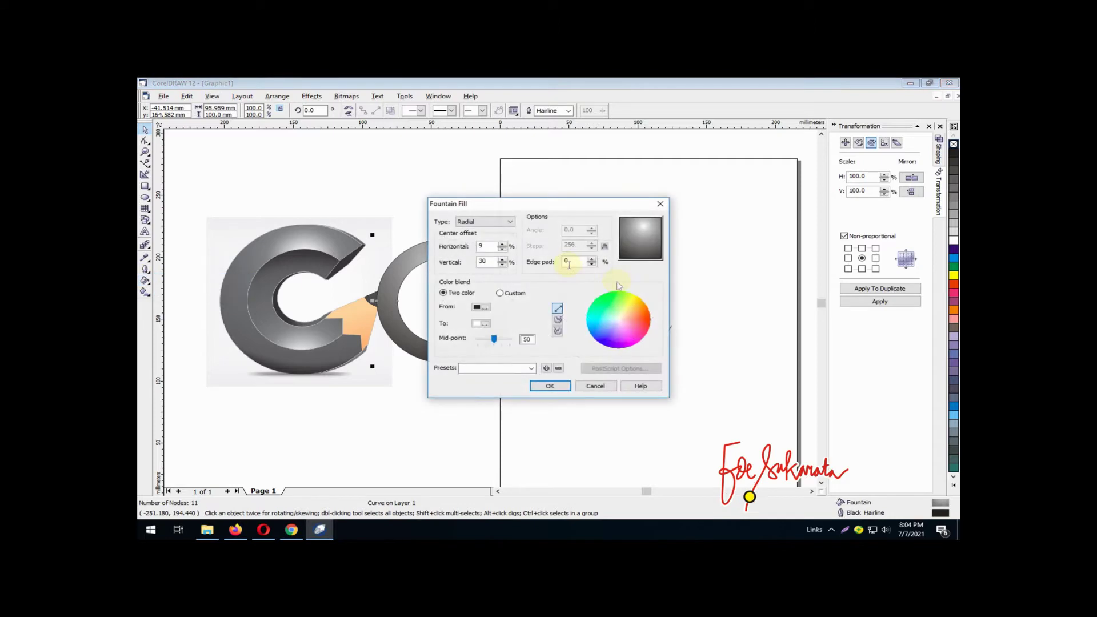
pyautogui.click(593, 259)
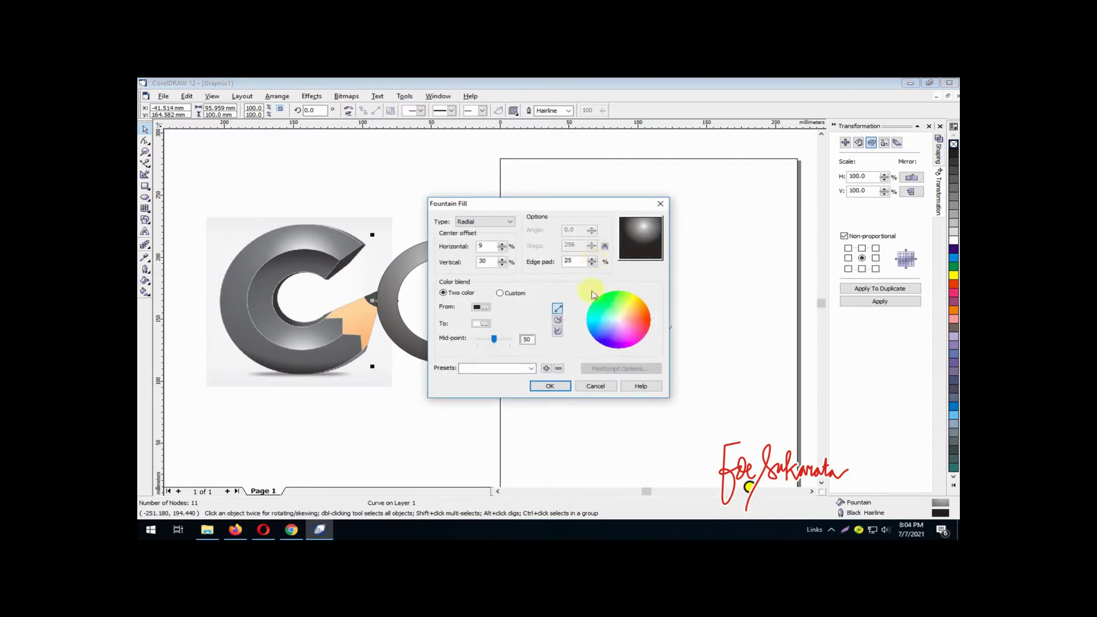
pyautogui.click(557, 385)
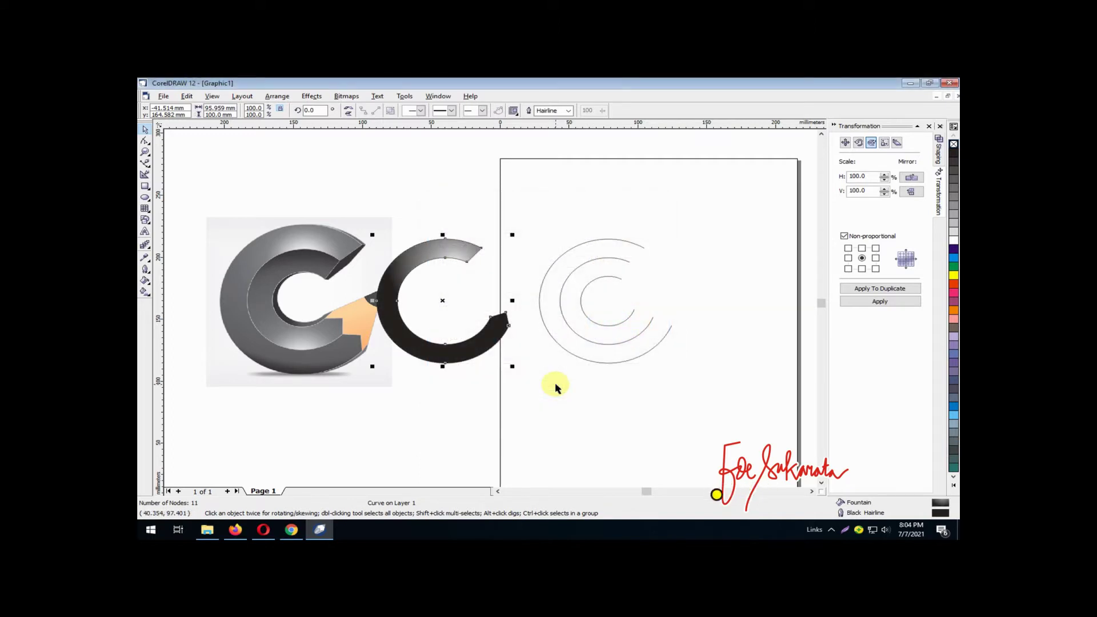
# Step: Change the start colour of the C shape's radial fill to grey and deselect the shape
pyautogui.press('F11')
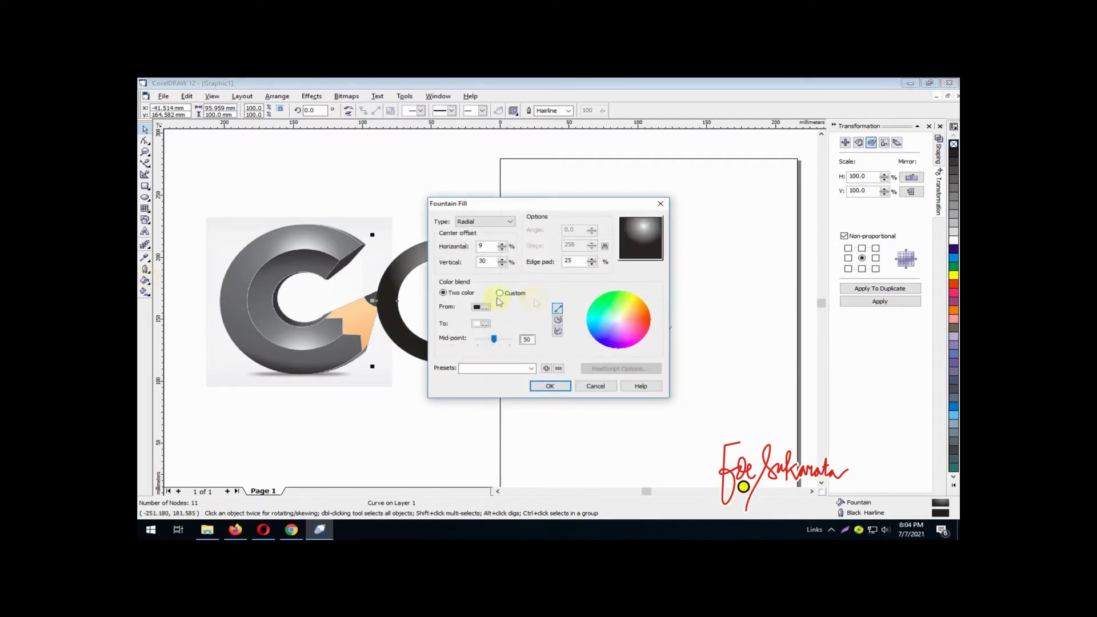
pyautogui.click(481, 308)
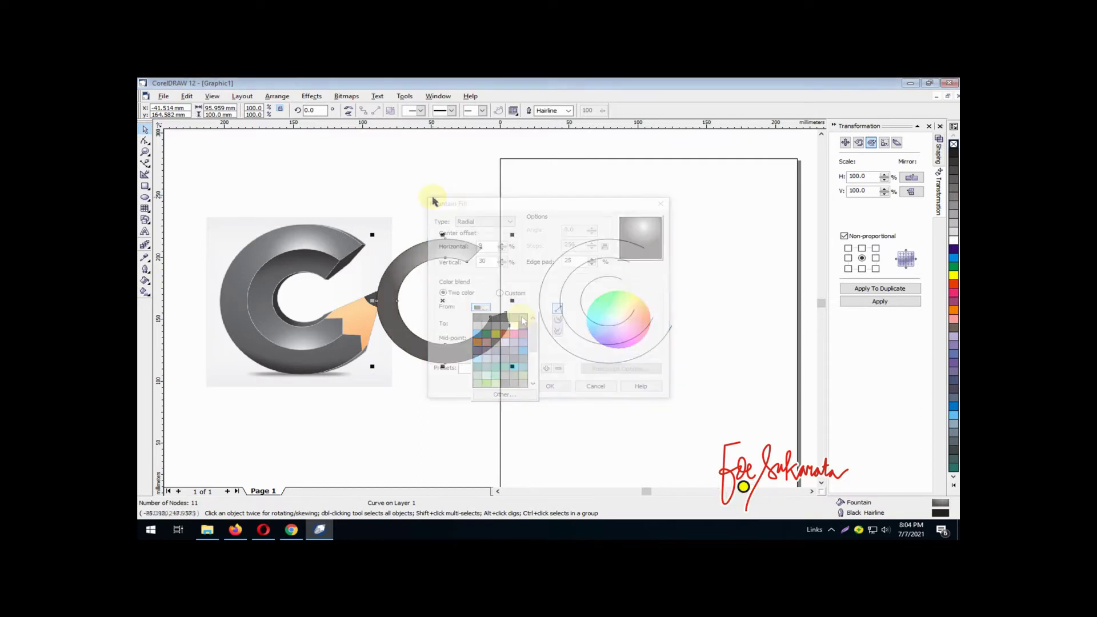
pyautogui.click(546, 230)
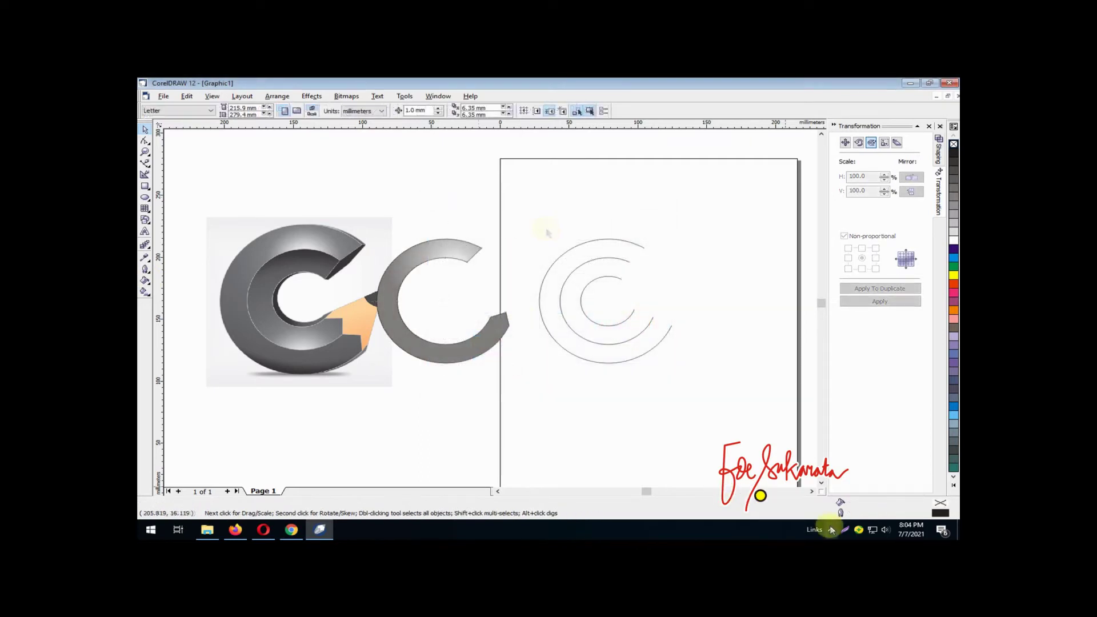
pyautogui.click(831, 530)
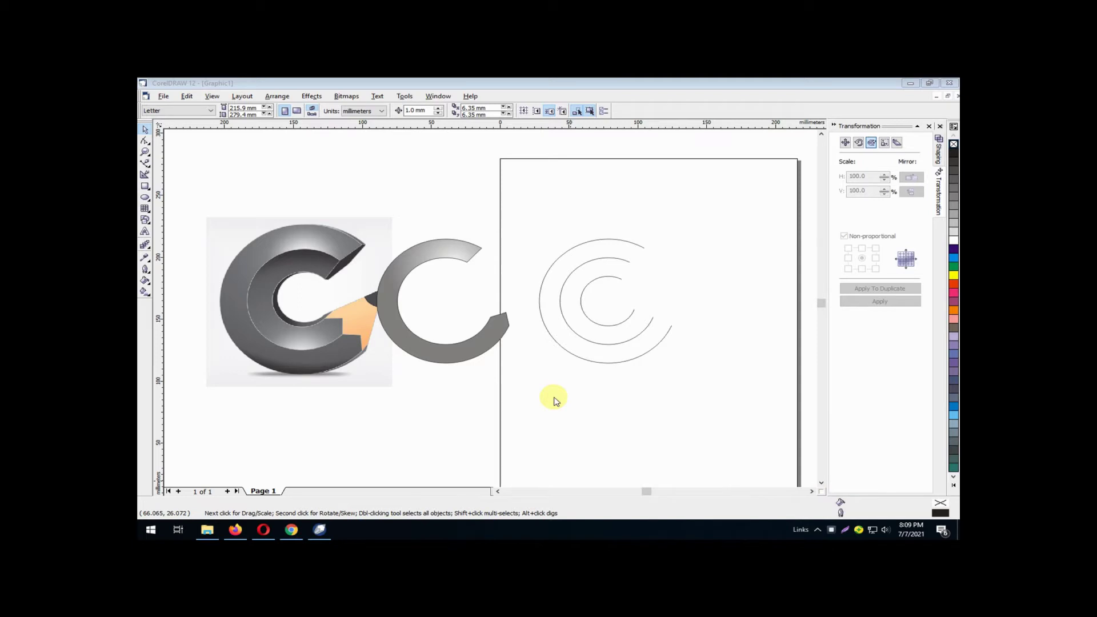
pyautogui.click(554, 400)
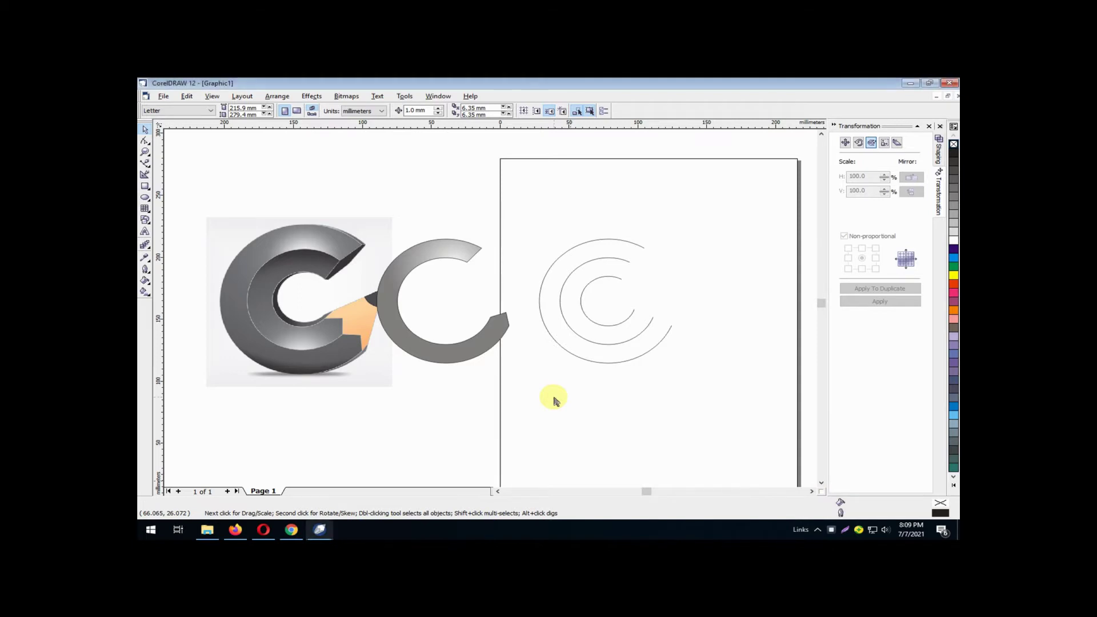
# Step: Duplicate the middle and inner arcs and shift the copies horizontally so they overlap the filled C's opening
pyautogui.click(613, 258)
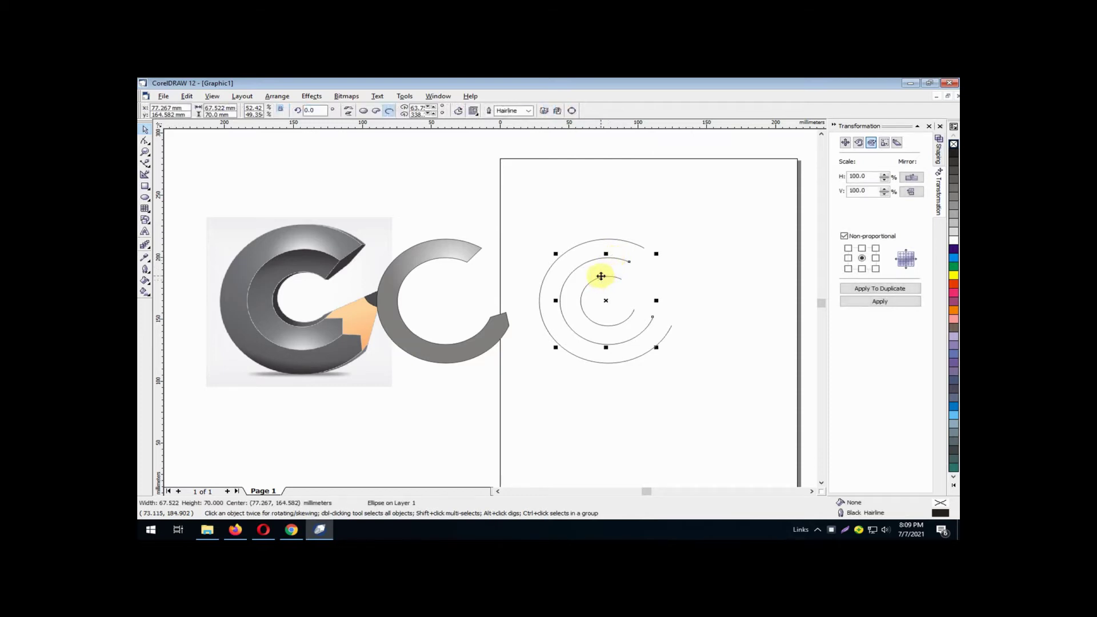
pyautogui.keyDown('shift'); pyautogui.click(601, 280); pyautogui.keyUp('shift')
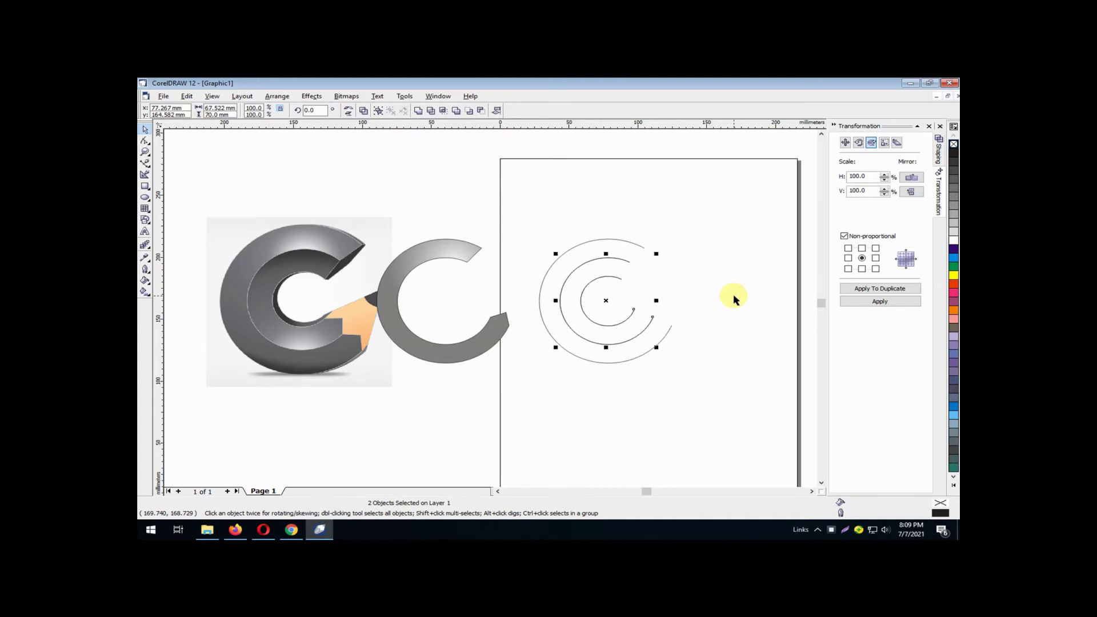
pyautogui.hotkey('ctrl', 'd')
pyautogui.press('Left')
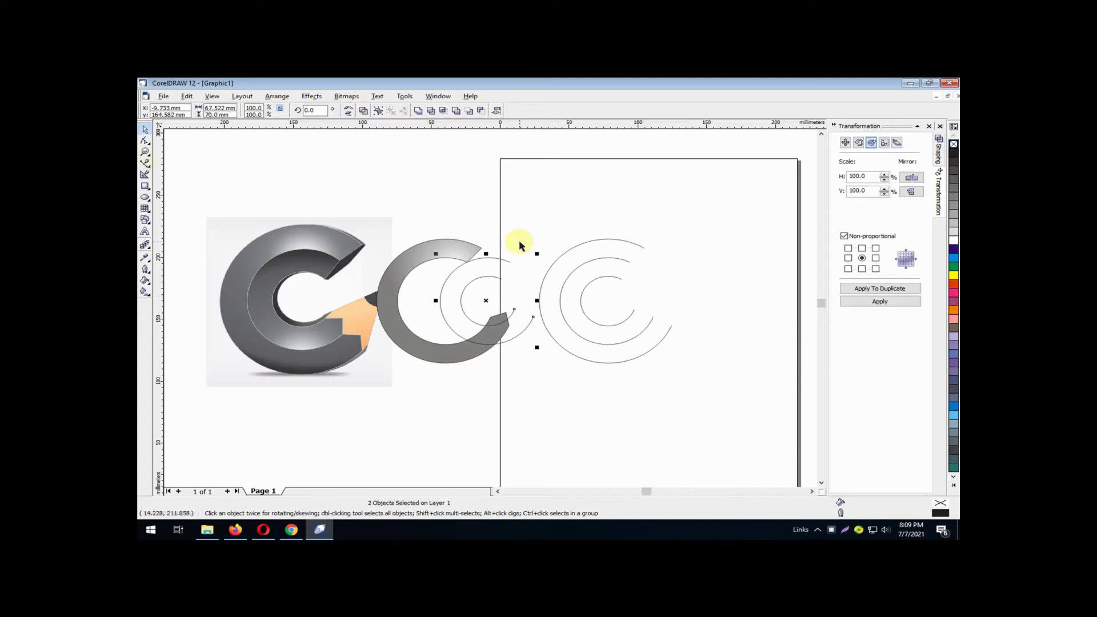
# Step: Draw a straight Bezier line joining the upper ends of the copied middle and inner arcs
pyautogui.click(146, 164)
pyautogui.click(180, 169)
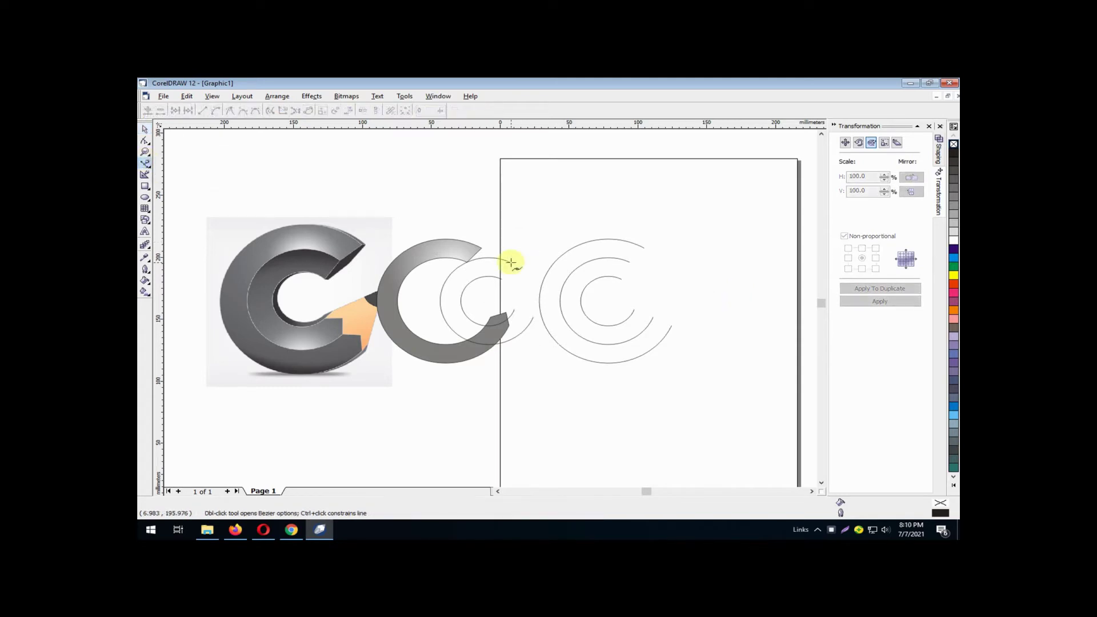
pyautogui.press('F2')
pyautogui.moveTo(437, 234); pyautogui.dragTo(566, 376)
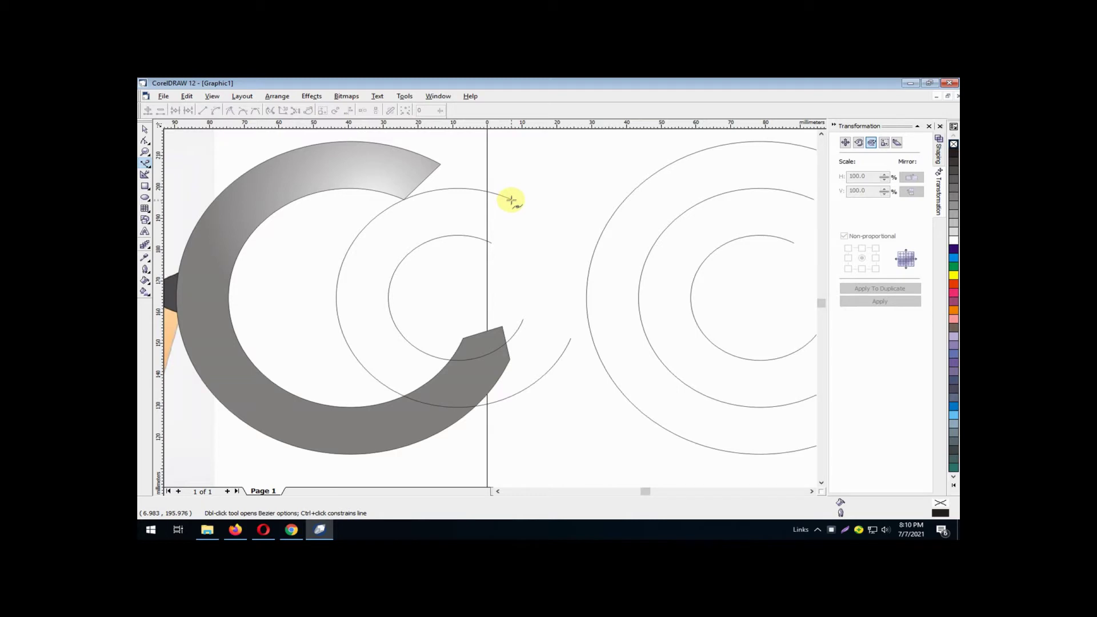
pyautogui.click(511, 199)
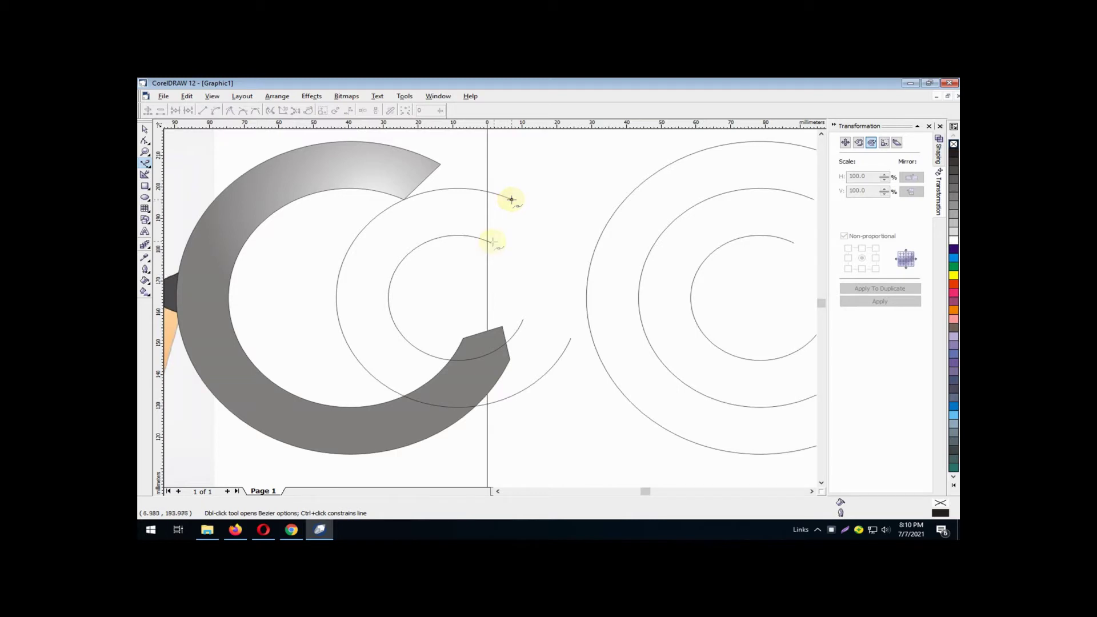
pyautogui.click(490, 242)
pyautogui.press('space')
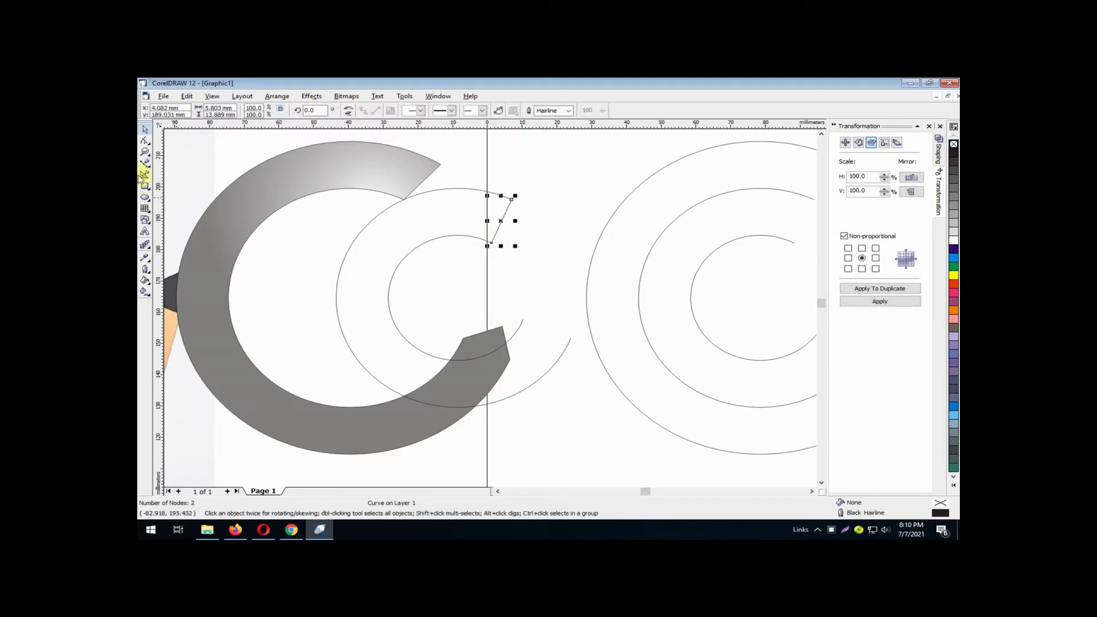
# Step: Draw a two-segment Bezier line joining the lower ends of the copied middle and inner arcs, with a corner point between them
pyautogui.click(145, 165)
pyautogui.click(523, 318)
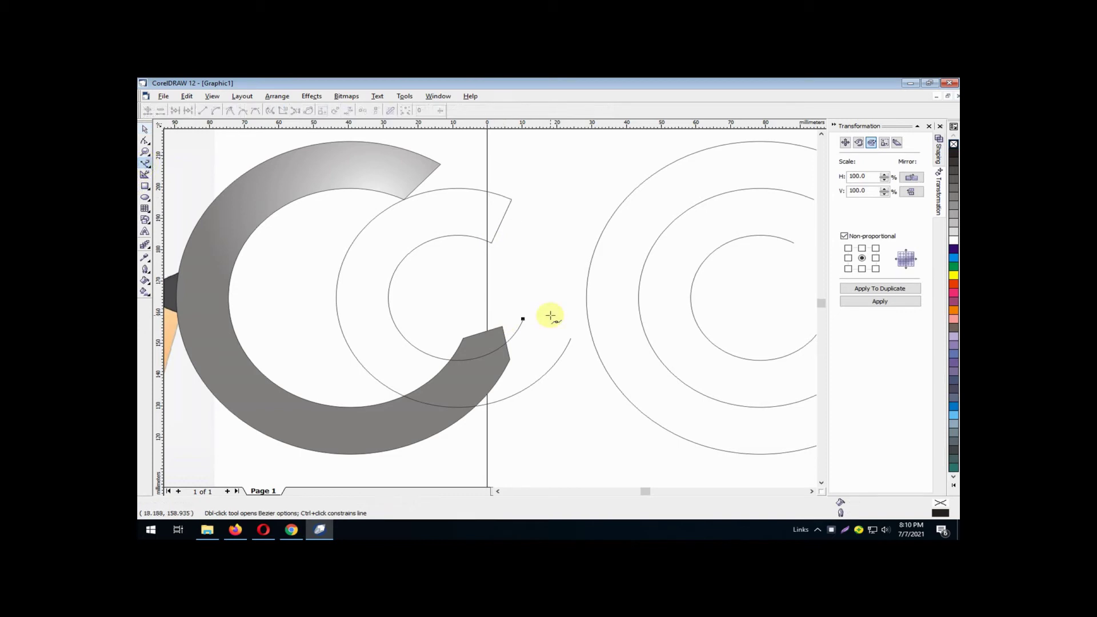
pyautogui.click(551, 316)
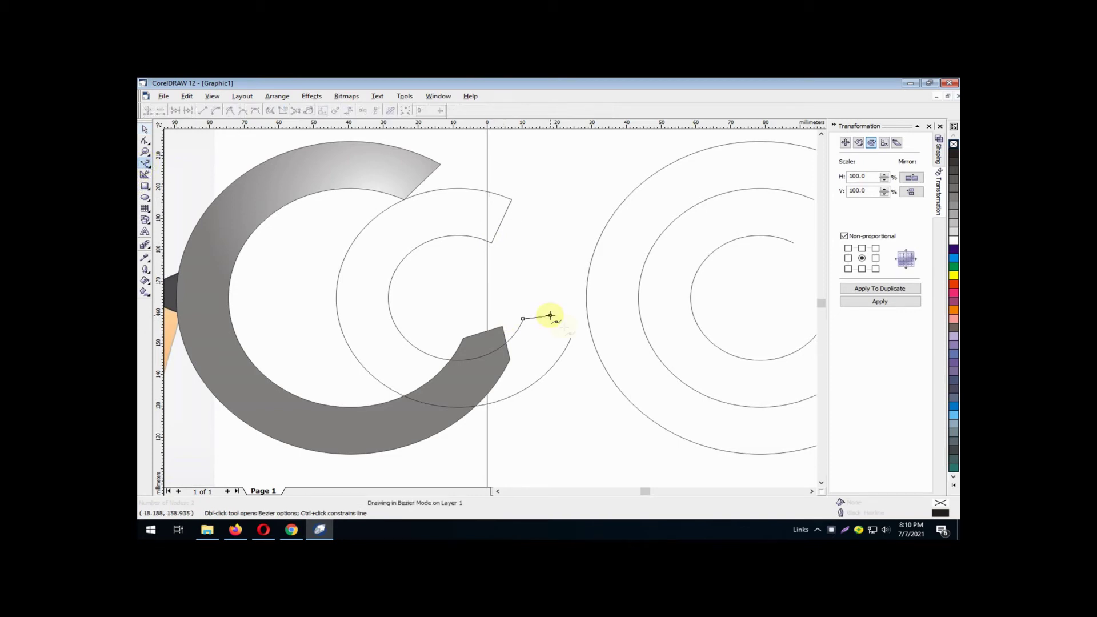
pyautogui.click(571, 339)
pyautogui.press('space')
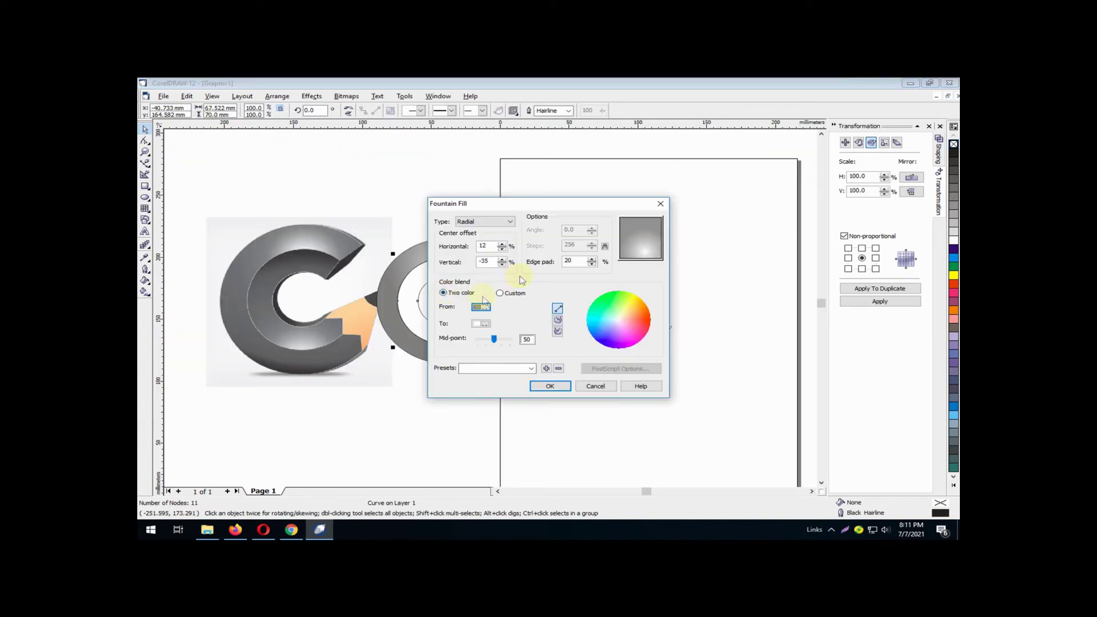
# Step: Apply the radial fountain fill to the inner C shape with a dark grey start colour
pyautogui.click(483, 305)
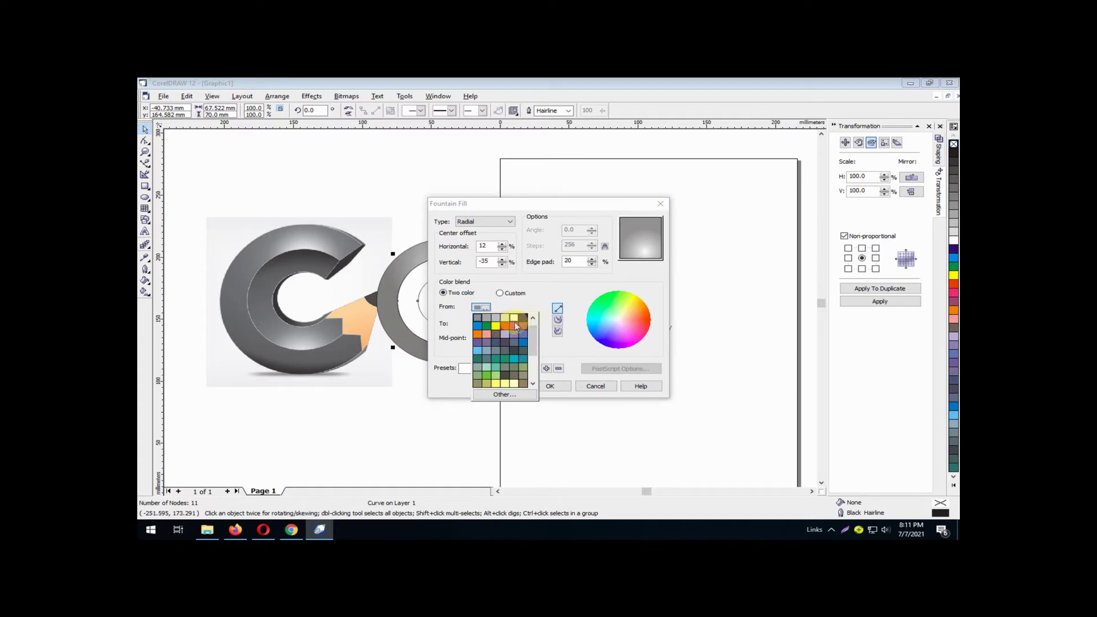
pyautogui.click(523, 318)
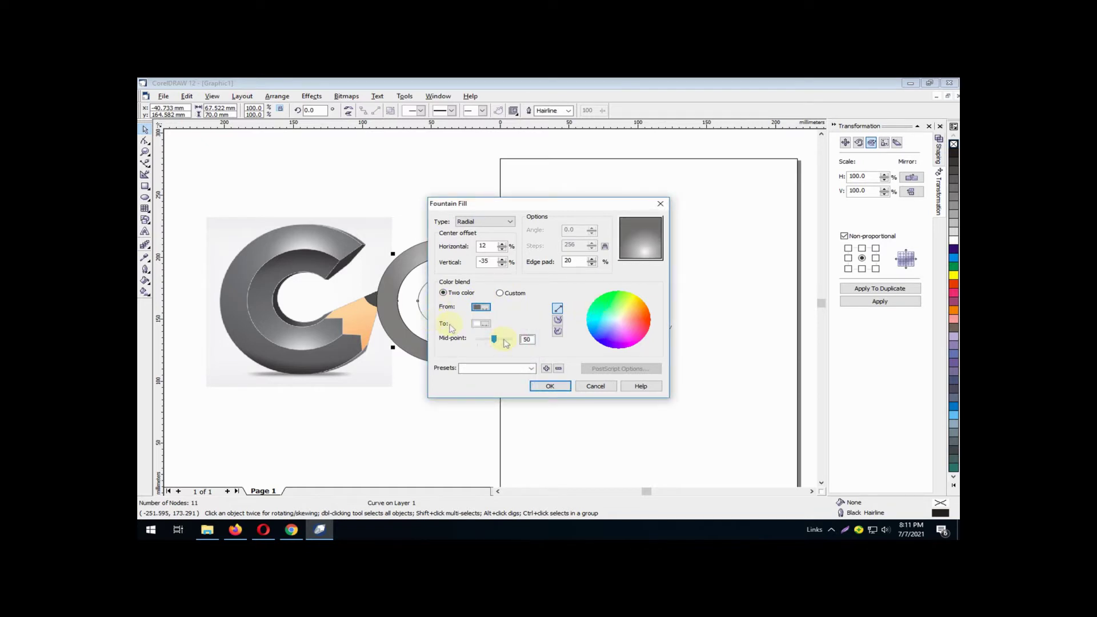
pyautogui.click(548, 387)
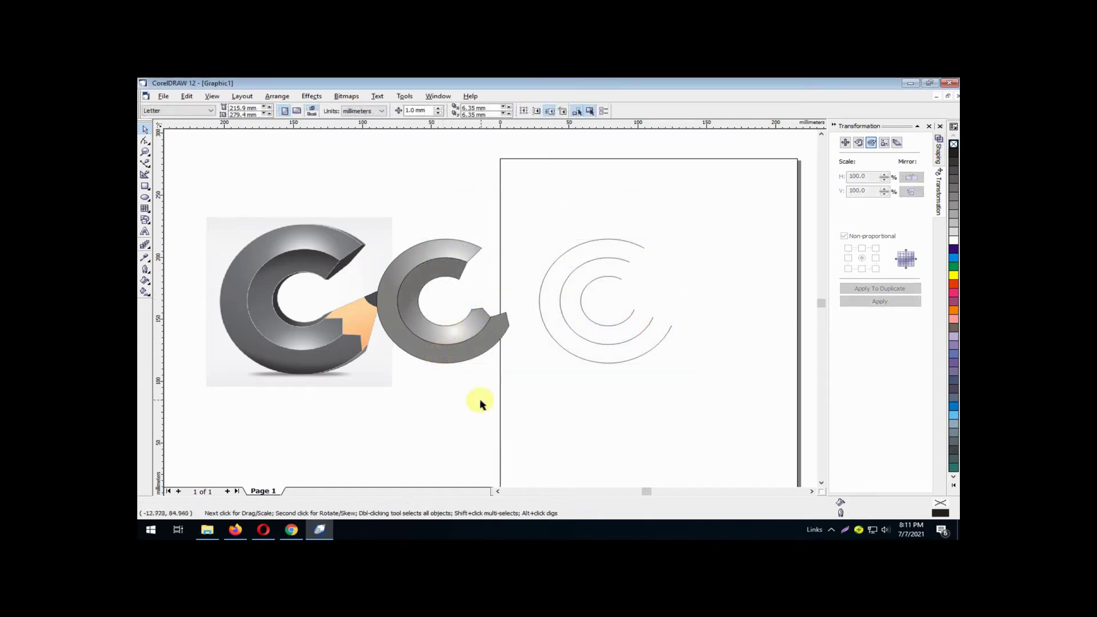
pyautogui.click(831, 530)
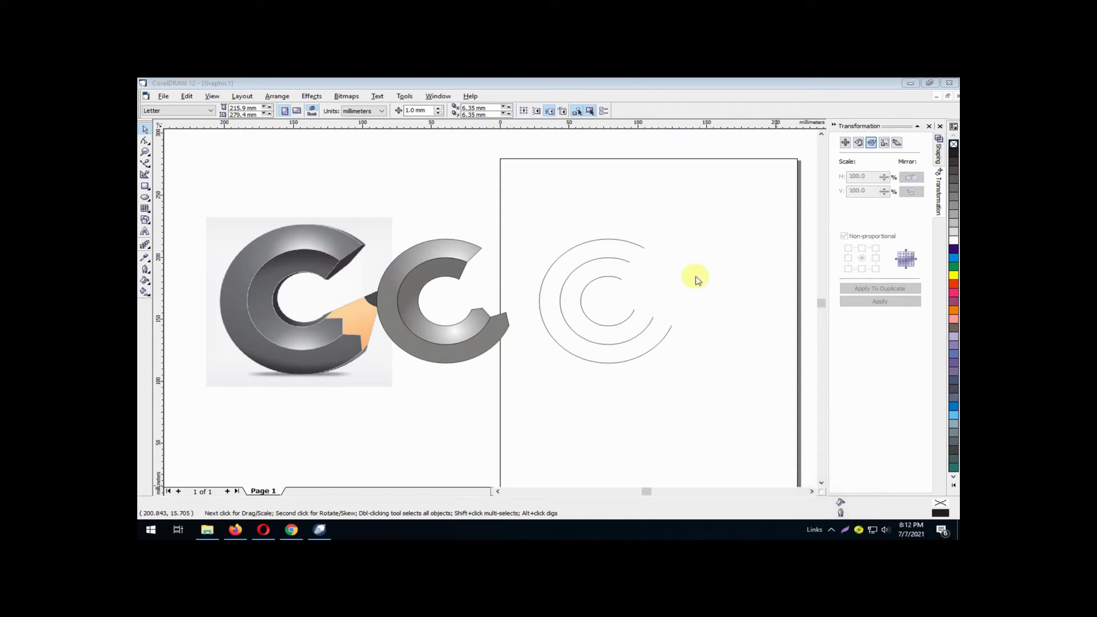
pyautogui.click(697, 280)
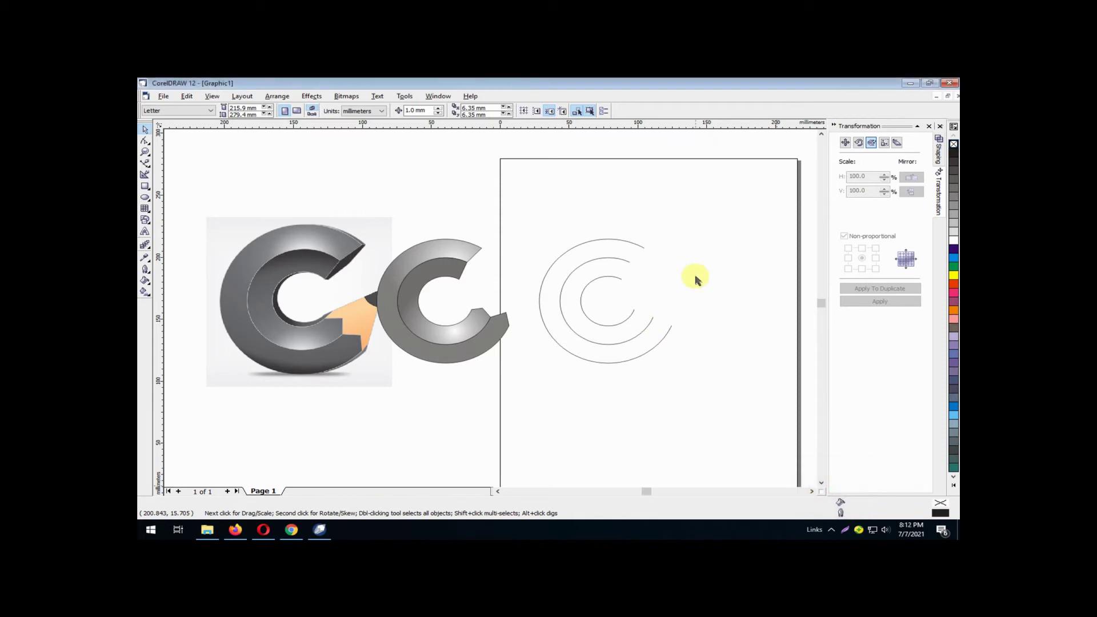
# Step: Place a copy of the outermost arc over the shaded C, offset slightly to the right of its outer edge
pyautogui.click(641, 250)
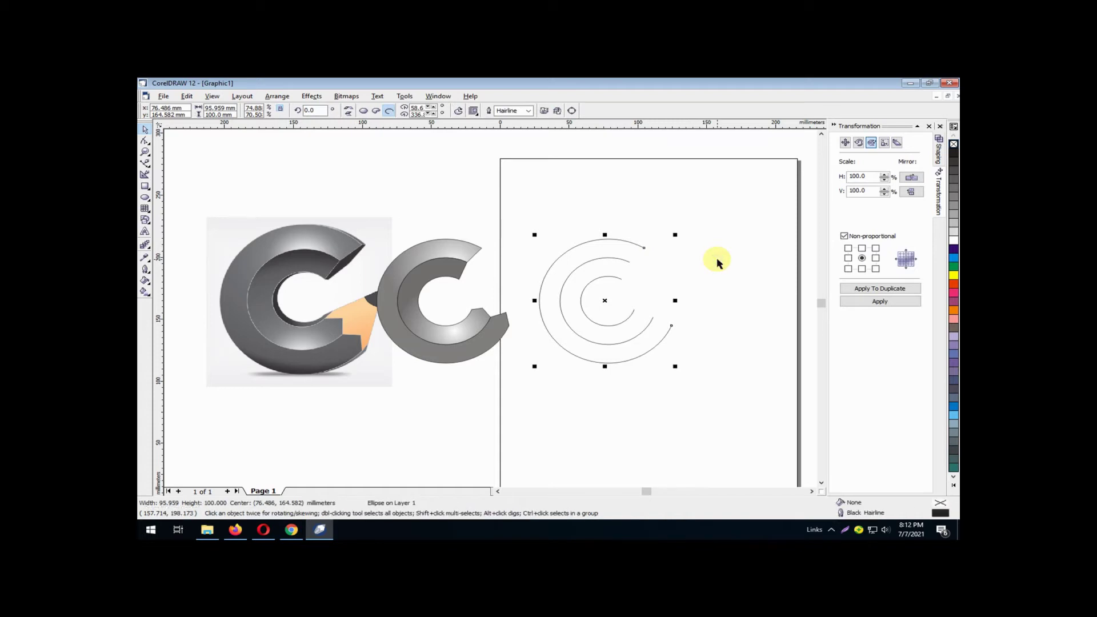
pyautogui.press('Left')
pyautogui.press('Left')
pyautogui.press('Left')
pyautogui.press('Left')
pyautogui.press('Left')
pyautogui.press('Left')
pyautogui.press('Left')
pyautogui.press('Left')
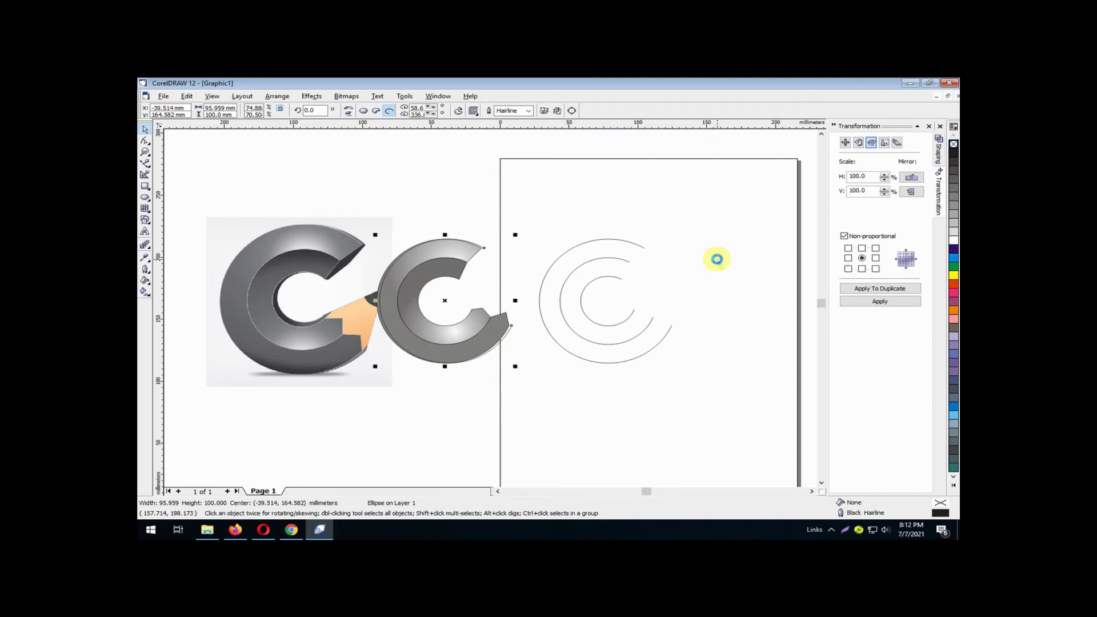
pyautogui.press('Right')
# Step: Send the copied outer arc to the back, behind the shaded C shapes, and deselect it
pyautogui.click(277, 96)
pyautogui.moveTo(288, 141)
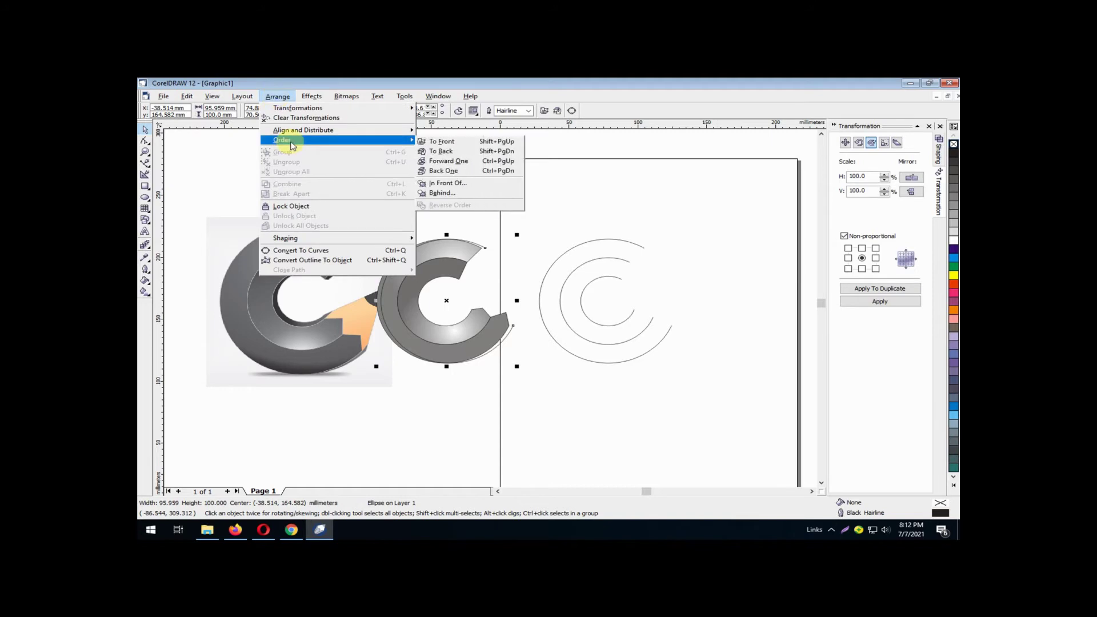
pyautogui.click(464, 152)
pyautogui.click(483, 226)
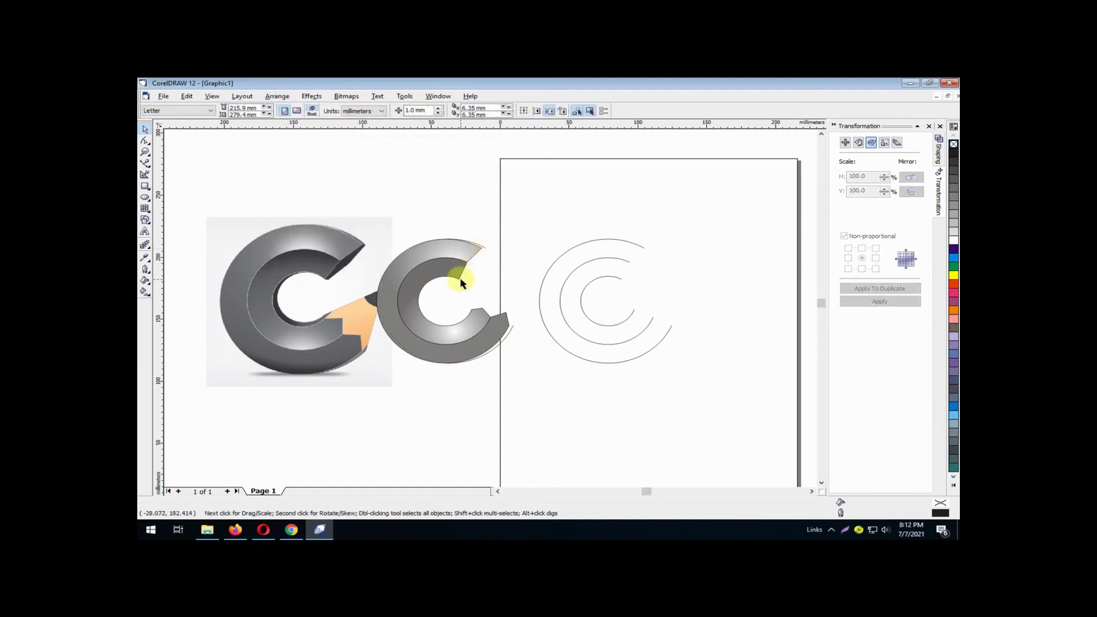
# Step: Place a copy of the innermost arc over the shaded C, offset 3 mm up and 2 mm right of the C's inner edge
pyautogui.click(587, 315)
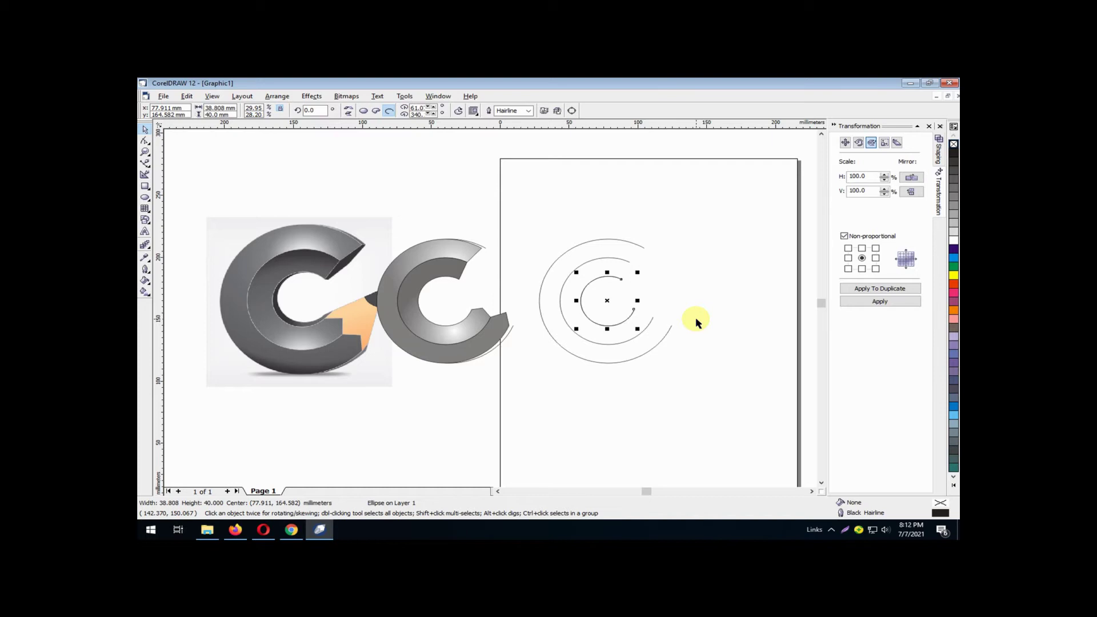
pyautogui.hotkey('ctrl', 'z')
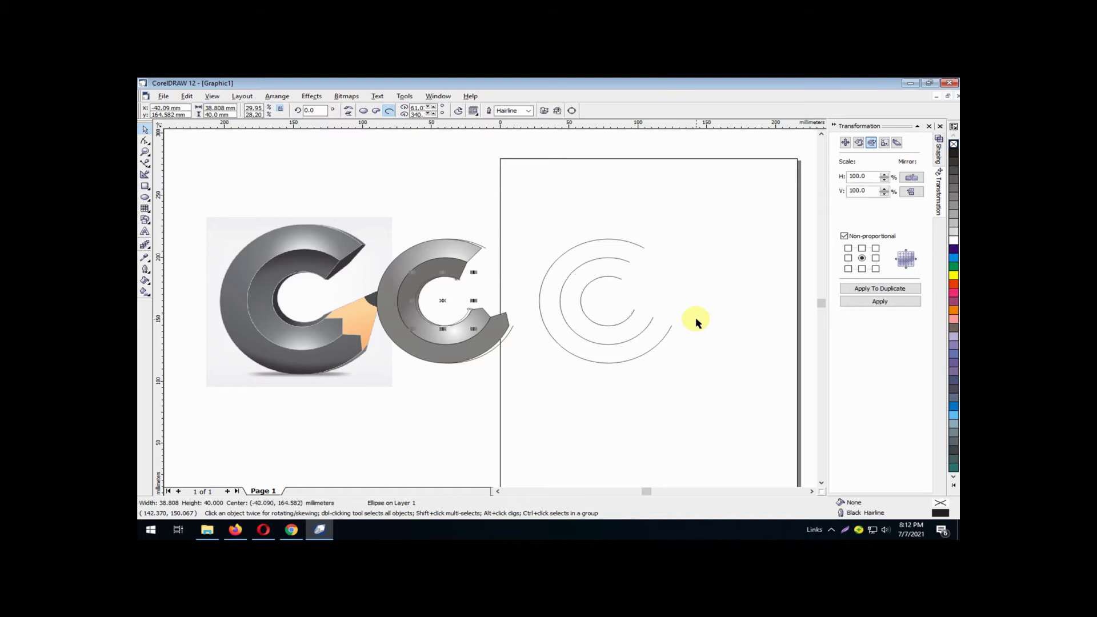
pyautogui.press('Up')
pyautogui.press('Up')
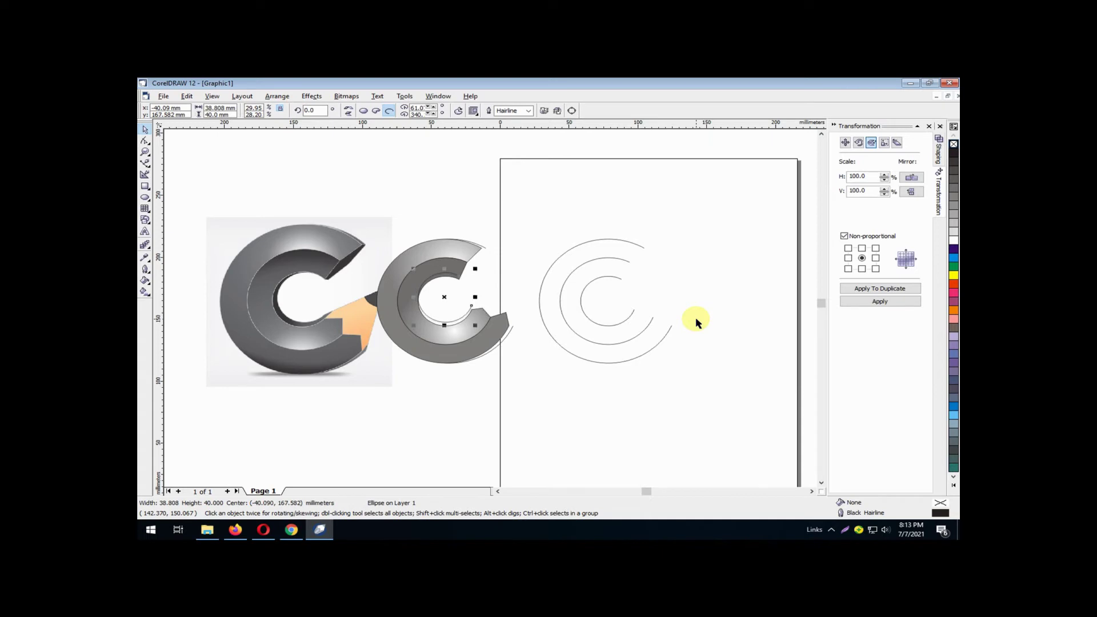
pyautogui.press('Right')
pyautogui.press('Left')
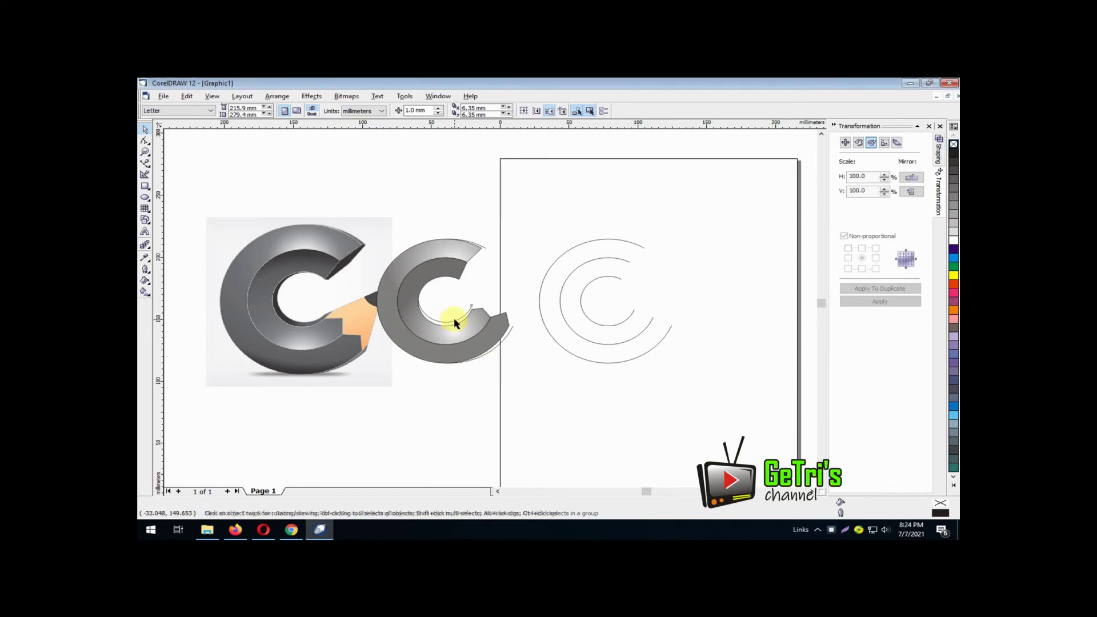
# Step: Move the inner and outer edge arcs together off the shaded C into the empty area below it
pyautogui.click(455, 318)
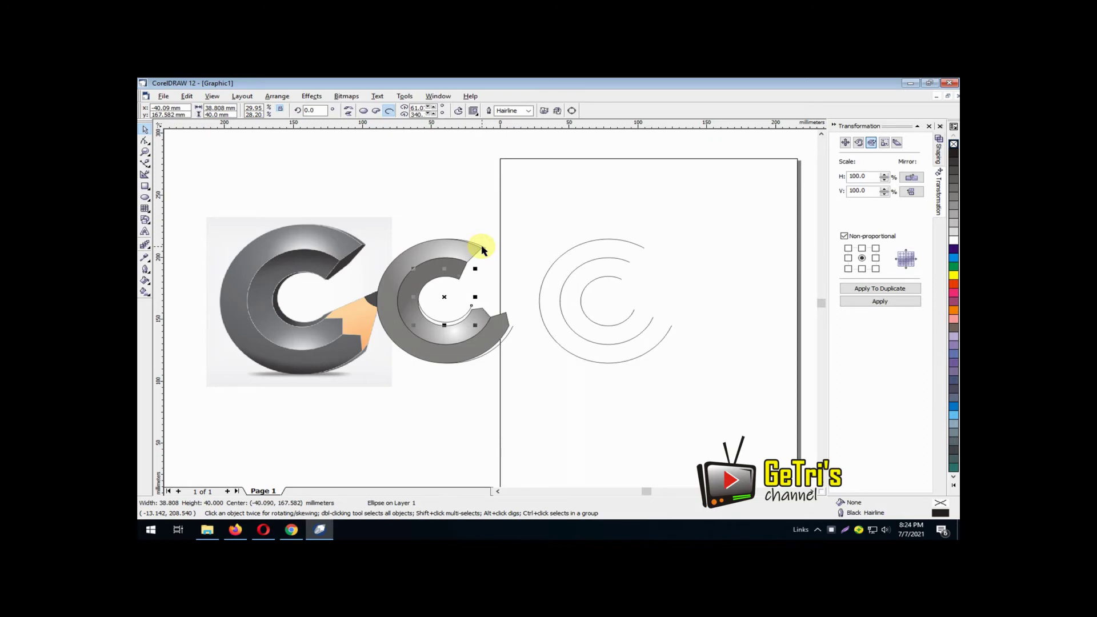
pyautogui.keyDown('shift'); pyautogui.click(448, 298); pyautogui.keyUp('shift')
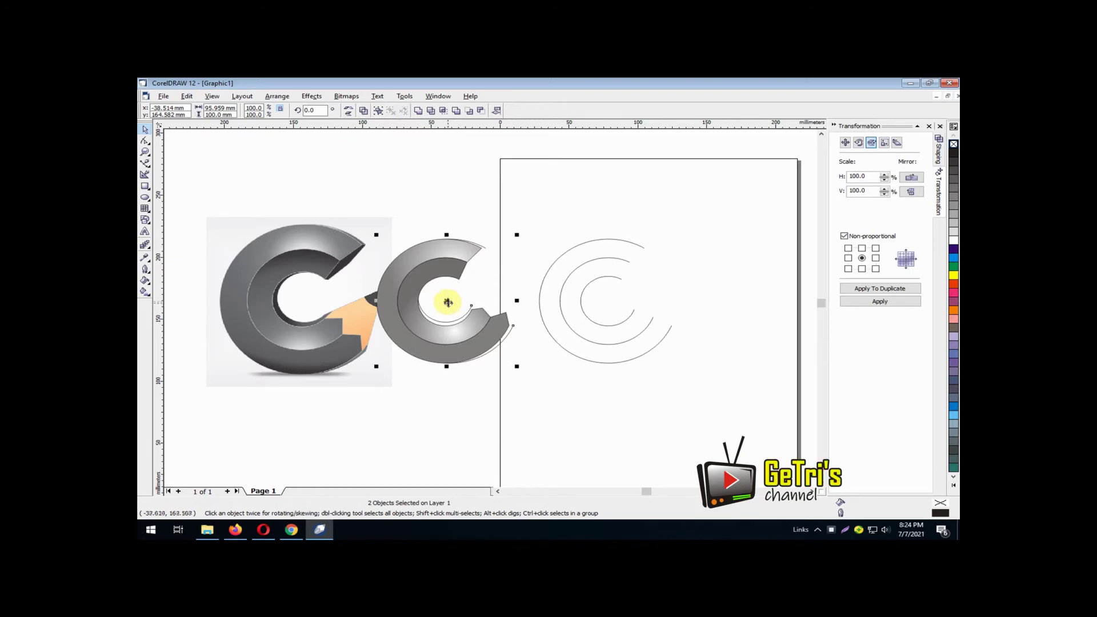
pyautogui.moveTo(448, 302); pyautogui.dragTo(527, 434)
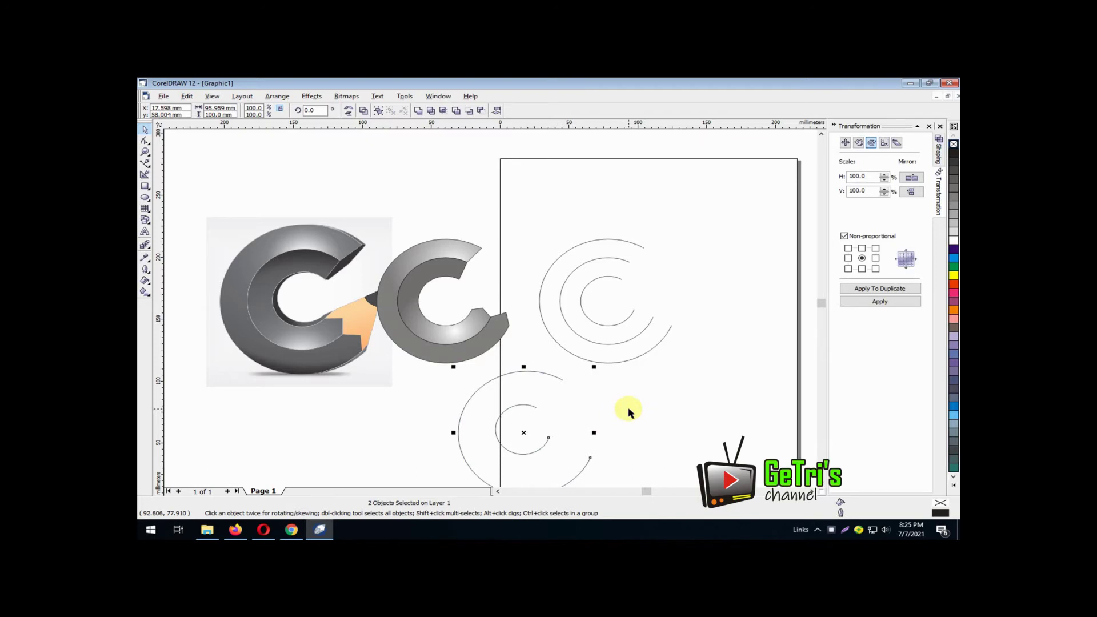
# Step: Draw a Bezier line from the outer edge arc's upper end through a corner point to connect it with the inner edge arc
pyautogui.click(145, 163)
pyautogui.click(175, 166)
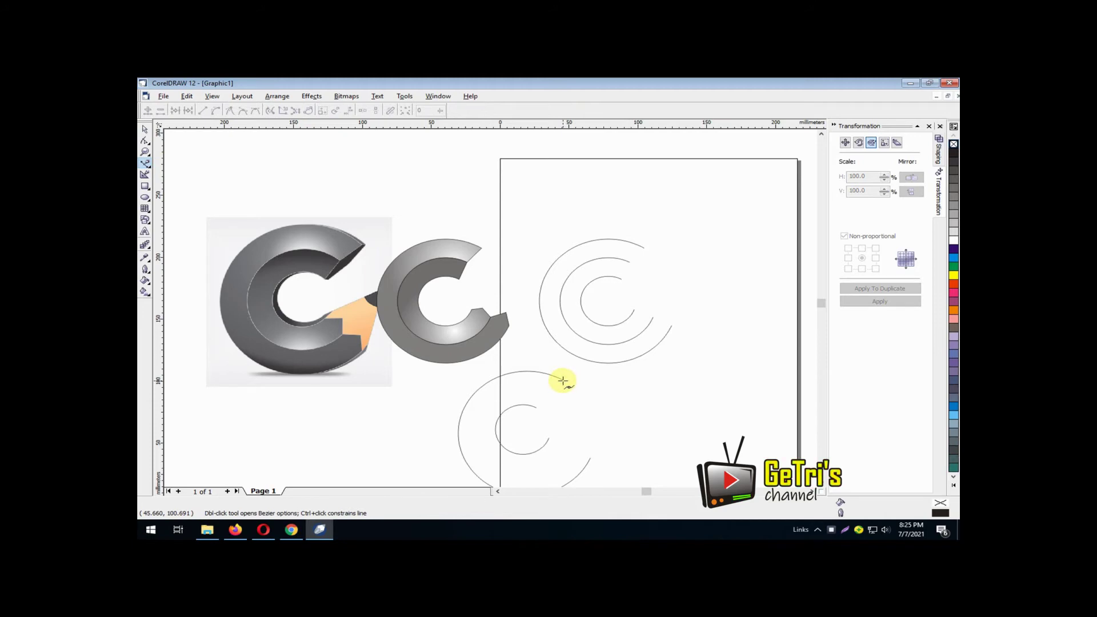
pyautogui.click(562, 380)
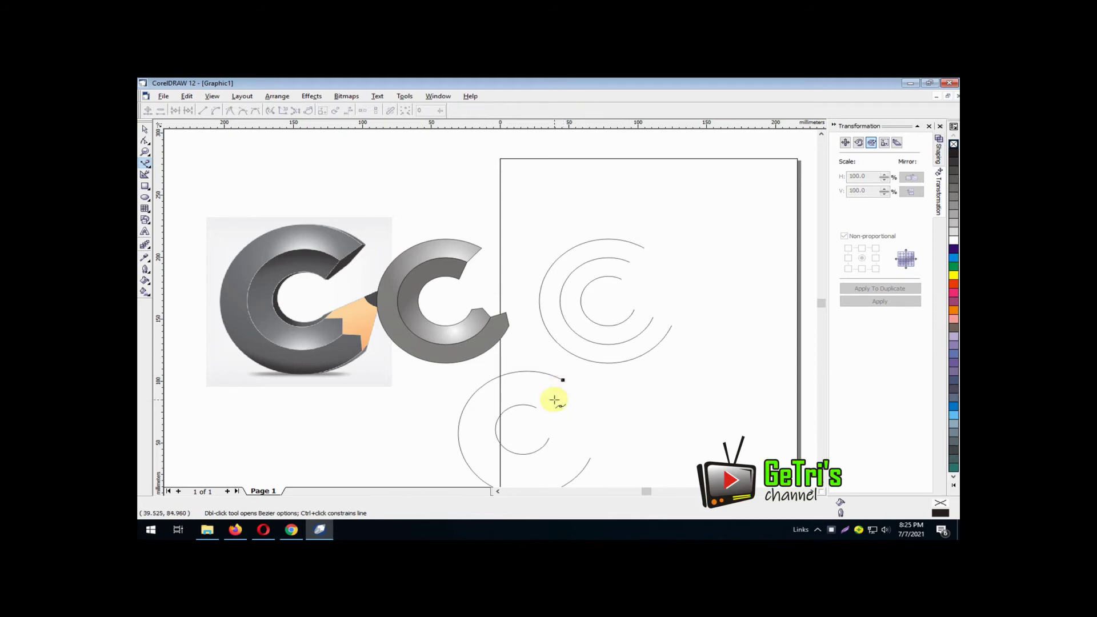
pyautogui.click(555, 400)
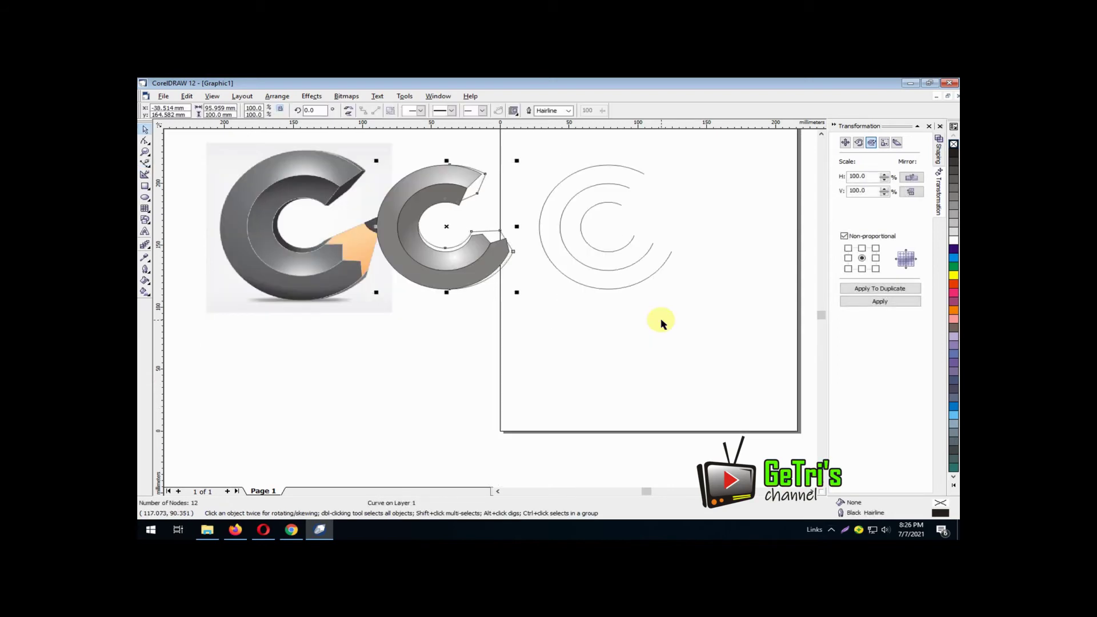
# Step: Nudge the closed edge outline behind the shaded C up by 1 mm and deselect it
pyautogui.press('Up')
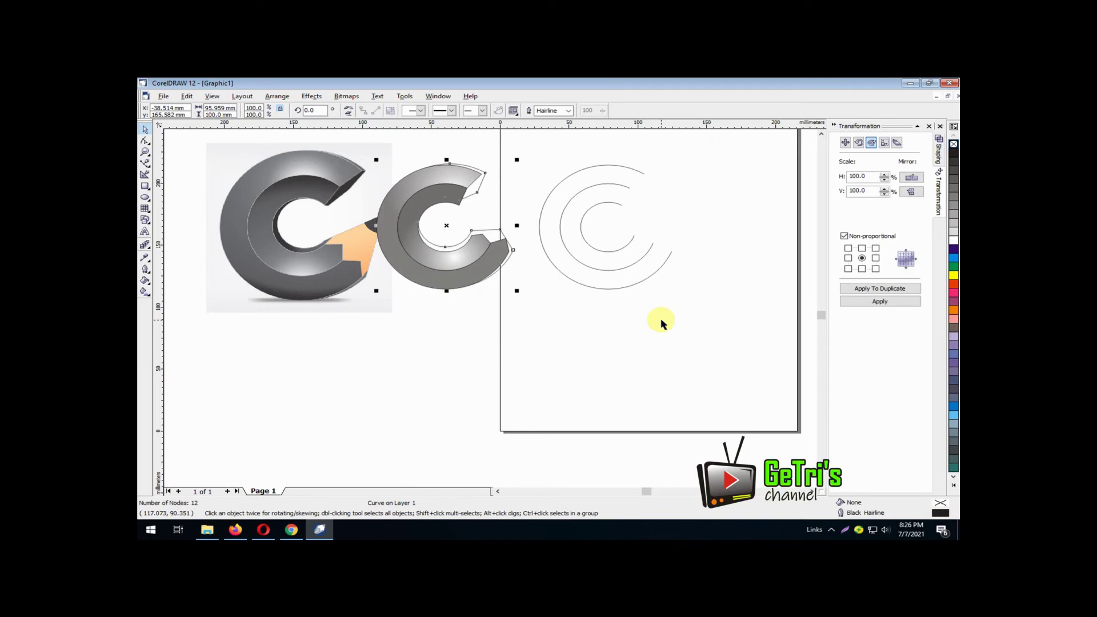
pyautogui.click(277, 96)
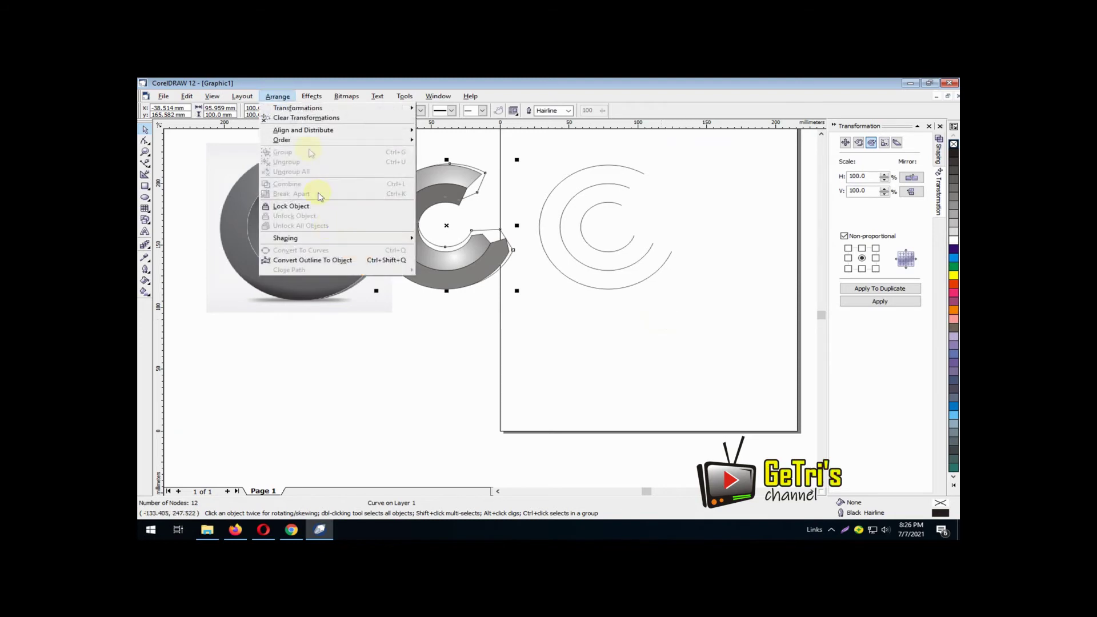
pyautogui.click(438, 152)
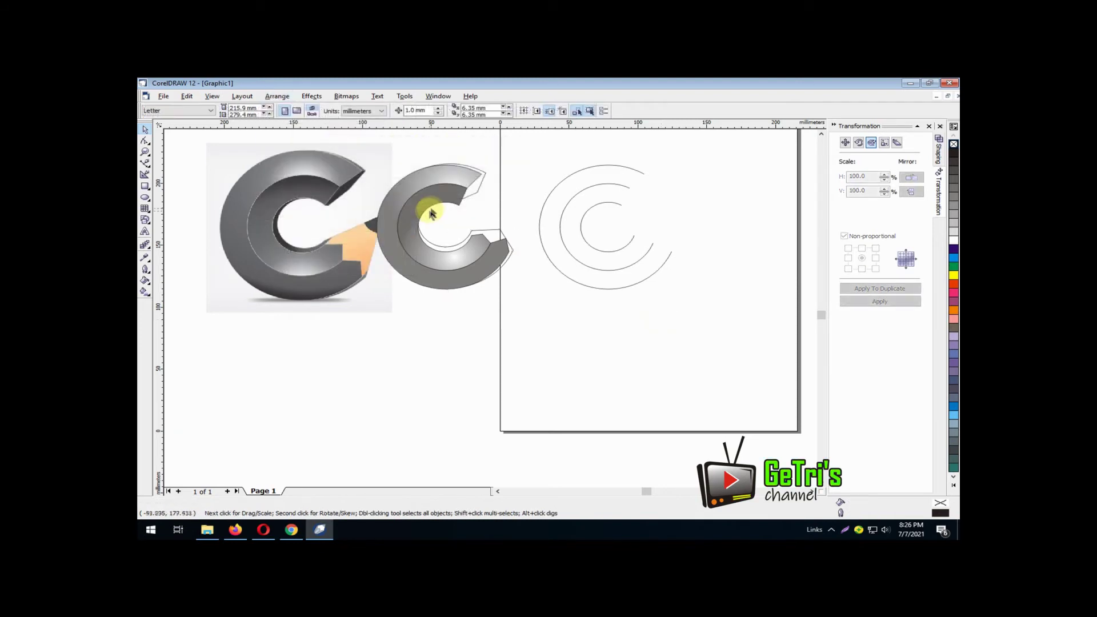
# Step: Add a node to the edge outline's line near the C's upper tip and move it onto the inner shape's lower corner
pyautogui.moveTo(404, 150); pyautogui.dragTo(521, 238)
pyautogui.click(559, 213)
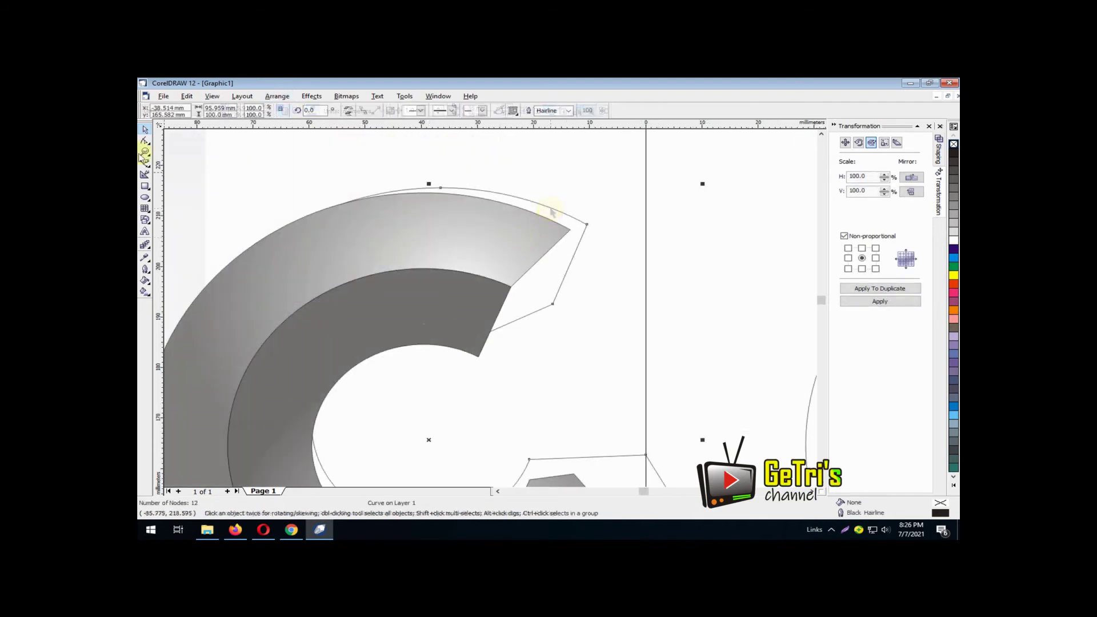
pyautogui.click(147, 141)
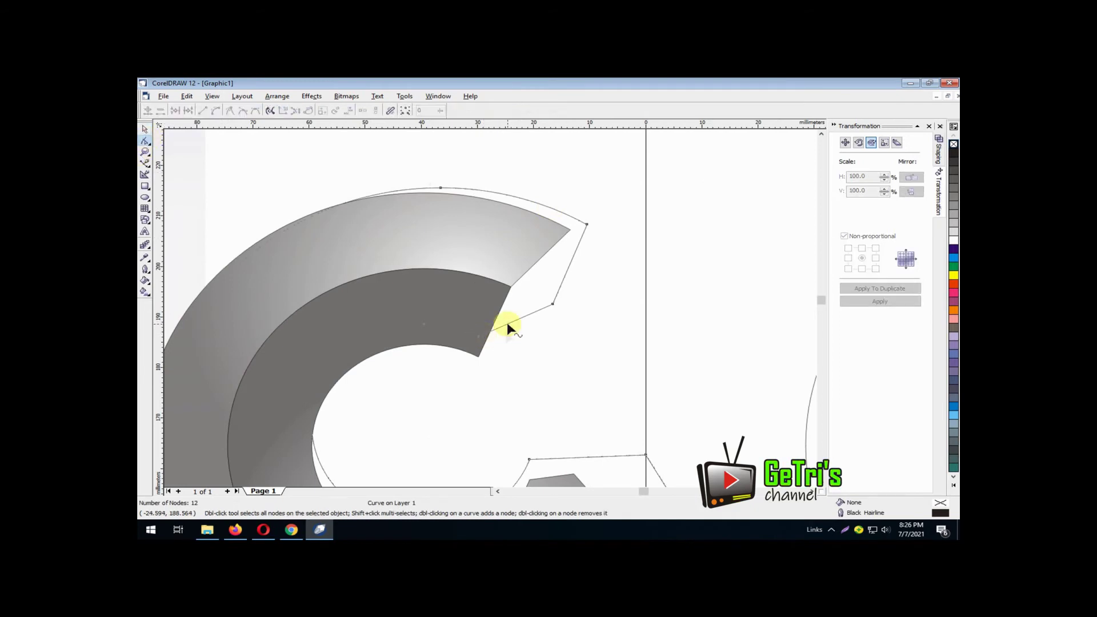
pyautogui.click(507, 323)
pyautogui.click(146, 112)
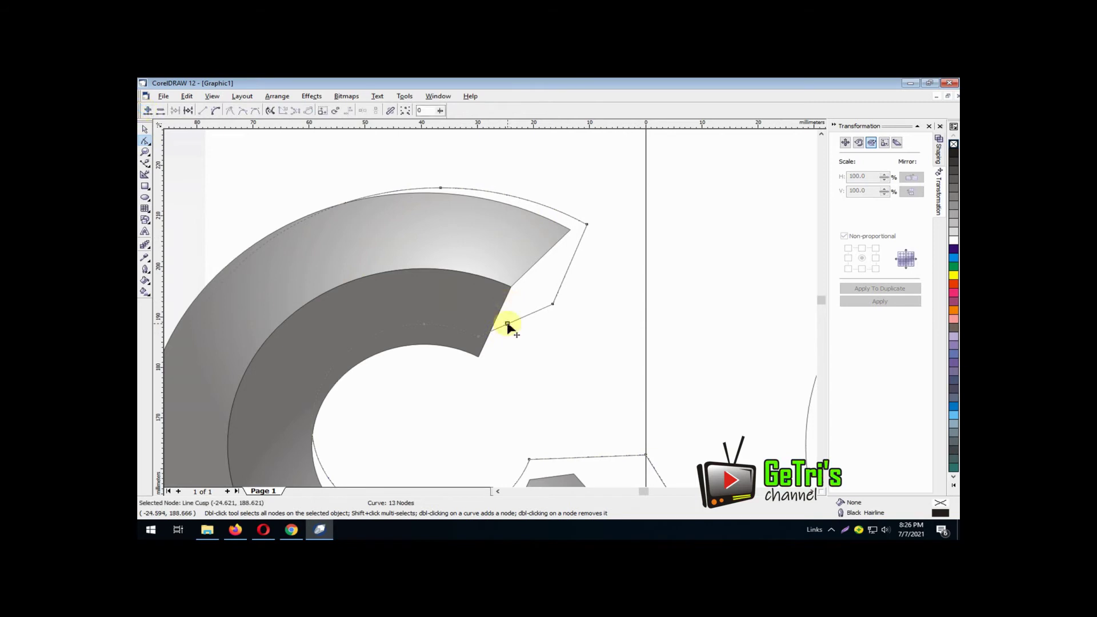
pyautogui.moveTo(508, 325); pyautogui.dragTo(490, 360)
# Step: Add another node beside that corner, pull it slightly outward, and shift the neighbouring outer corner node slightly up and inward
pyautogui.click(493, 345)
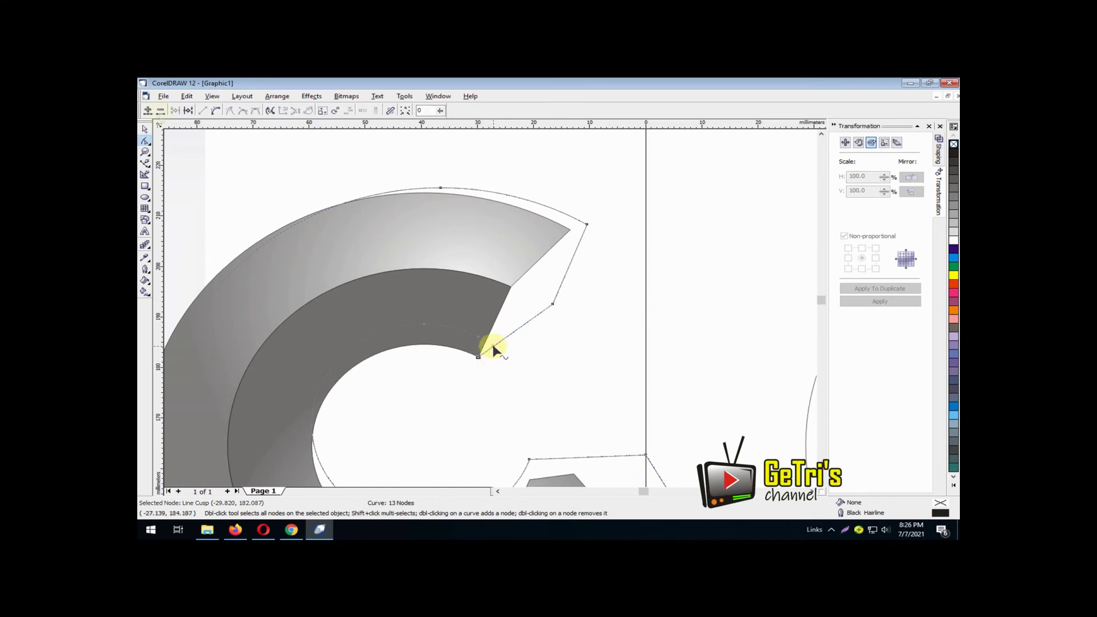
pyautogui.click(148, 110)
pyautogui.moveTo(492, 346); pyautogui.dragTo(499, 352)
pyautogui.moveTo(552, 303); pyautogui.dragTo(549, 294)
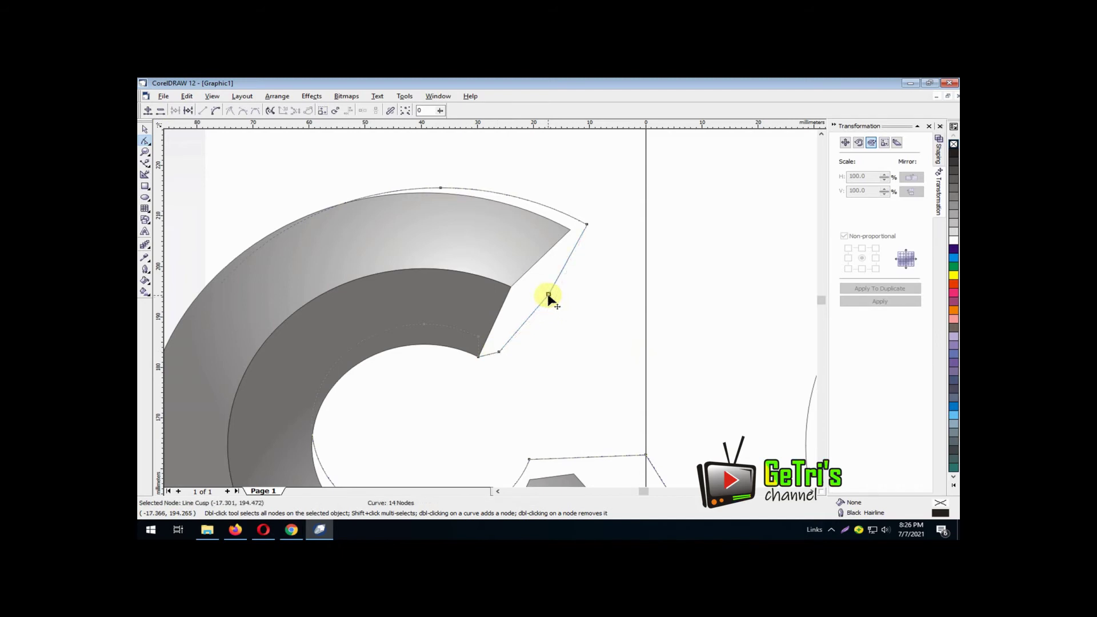
pyautogui.click(633, 351)
# Step: Draw a closed six-node Bezier shape over the cut face between the C's upper end and the edge outline, and fill it red
pyautogui.click(145, 164)
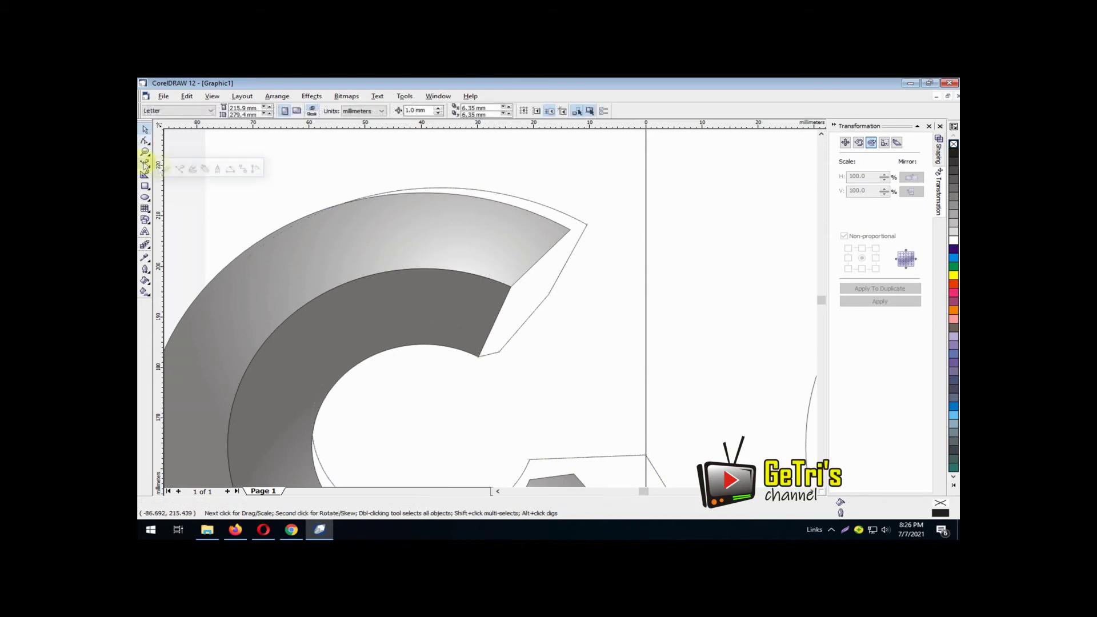
pyautogui.click(182, 169)
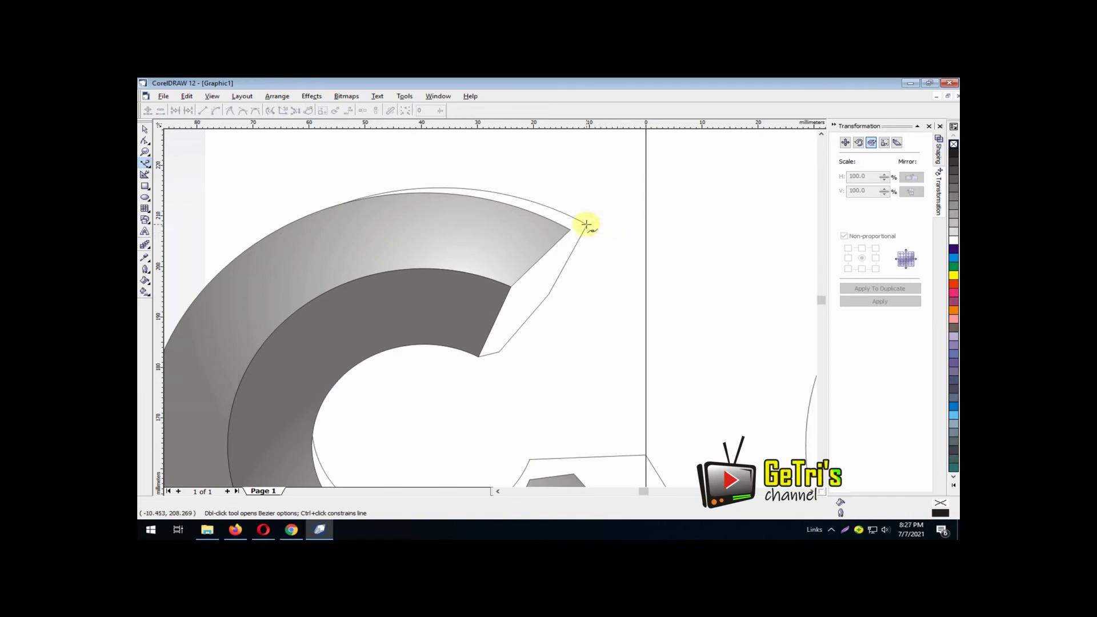
pyautogui.click(586, 225)
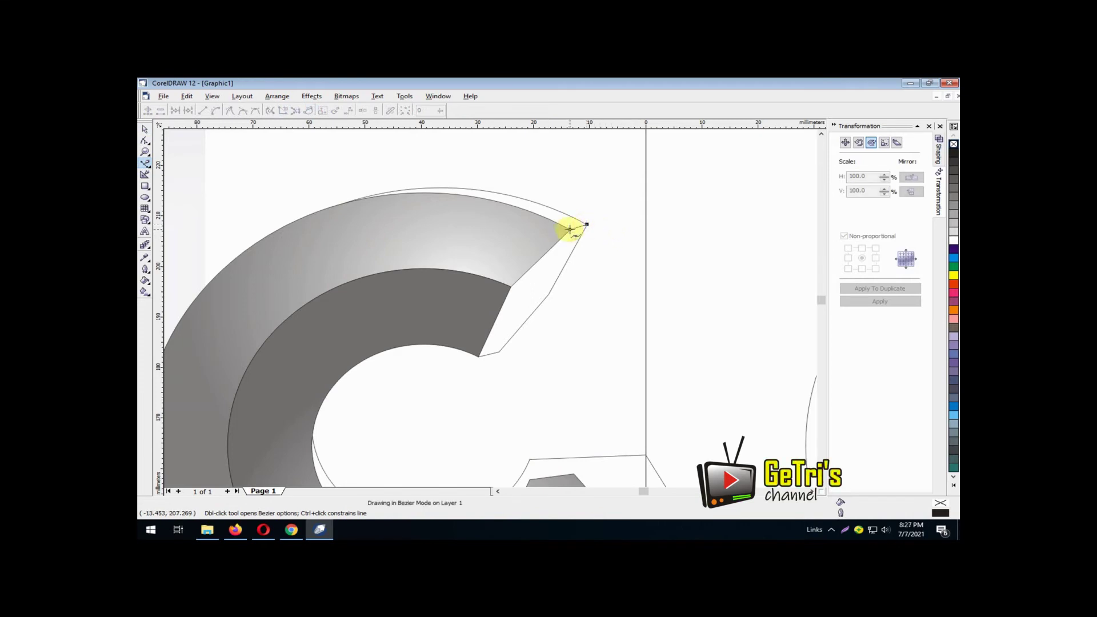
pyautogui.click(569, 230)
pyautogui.click(511, 286)
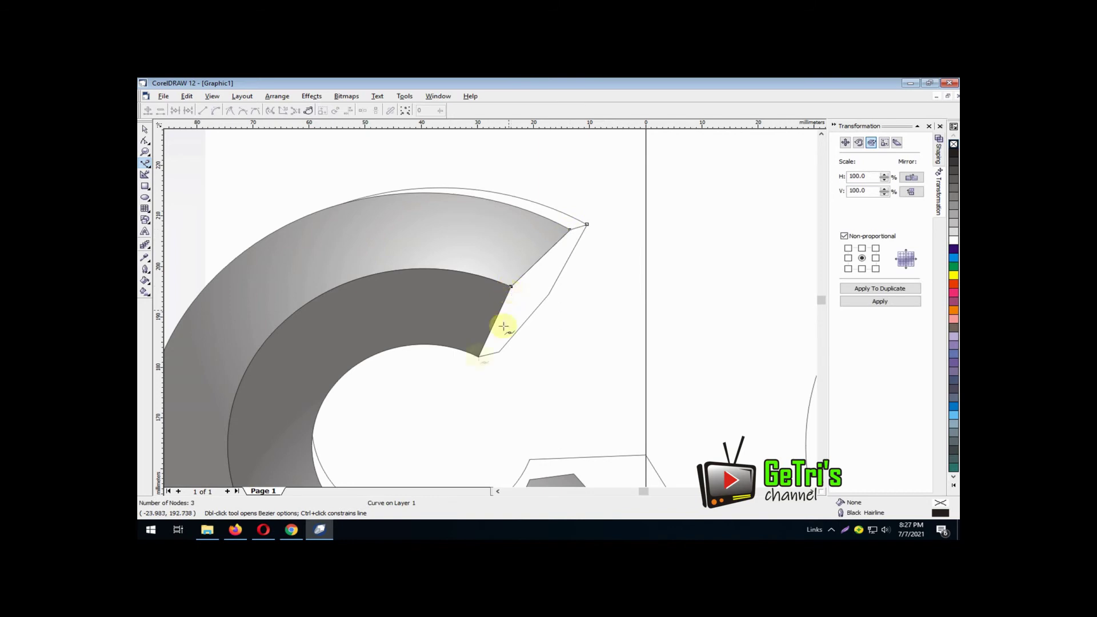
pyautogui.click(479, 356)
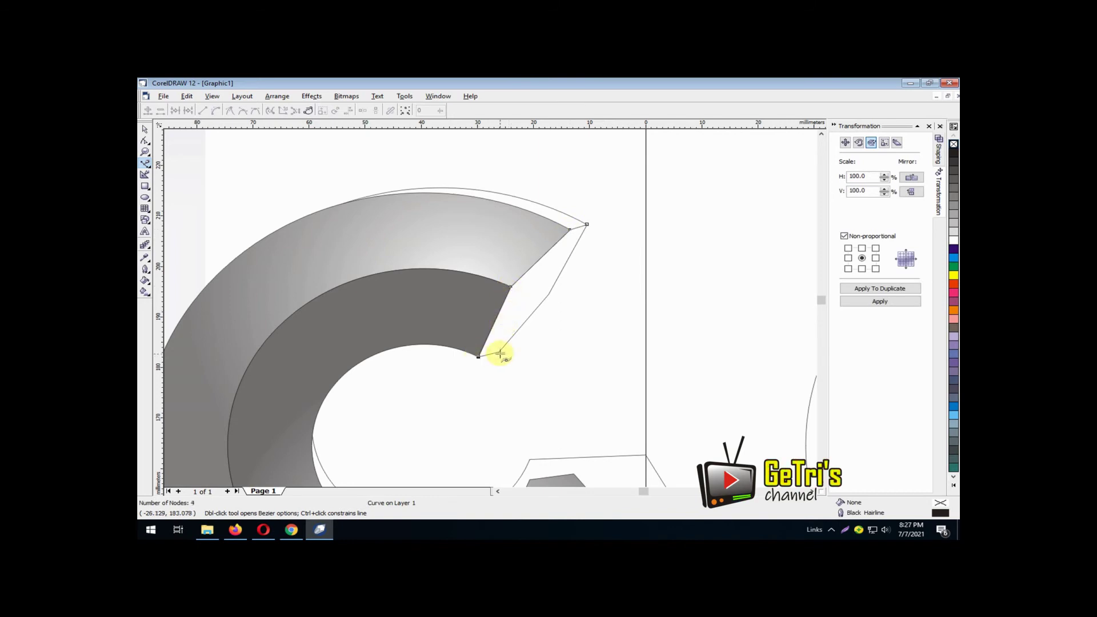
pyautogui.click(499, 351)
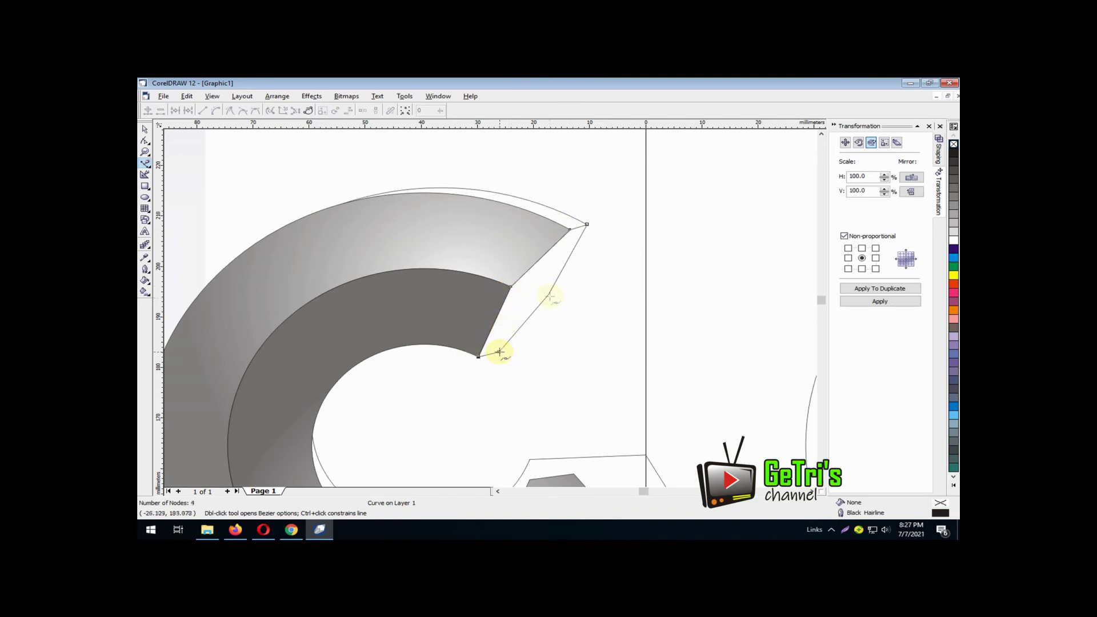
pyautogui.click(548, 295)
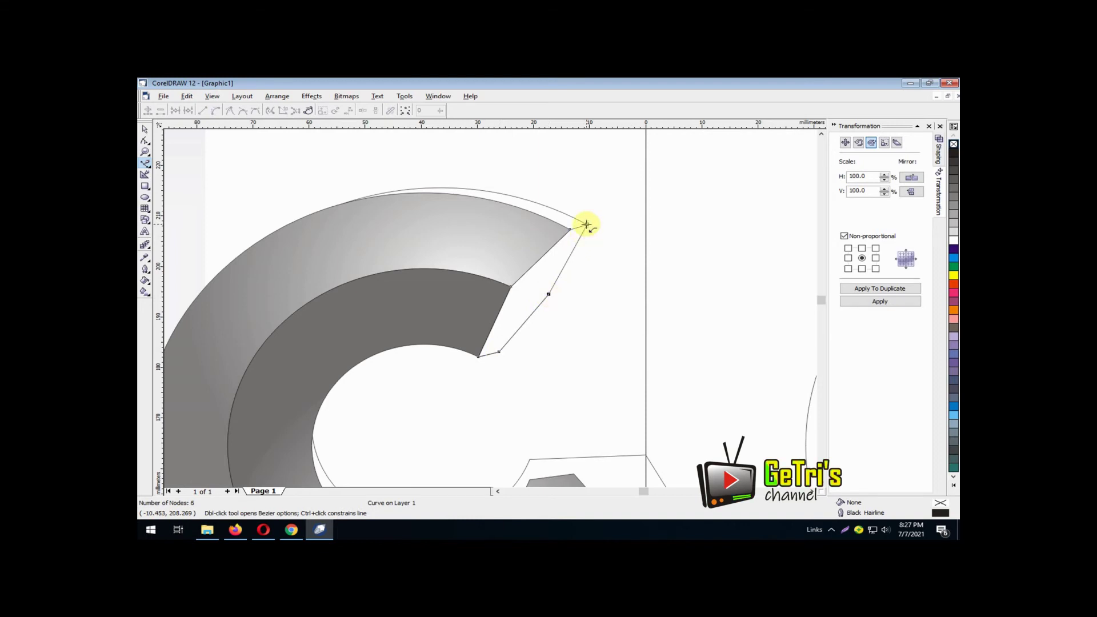
pyautogui.click(587, 224)
pyautogui.click(145, 130)
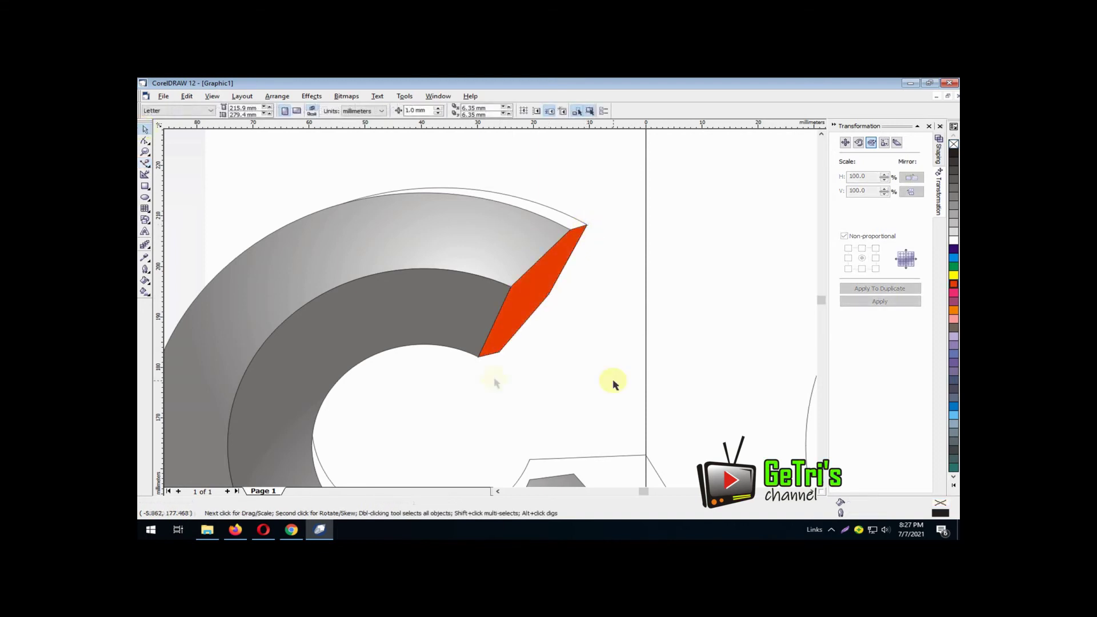
# Step: Move the inner C shape's corner node at the lower opening about 3 mm up and outward
pyautogui.press('F3')
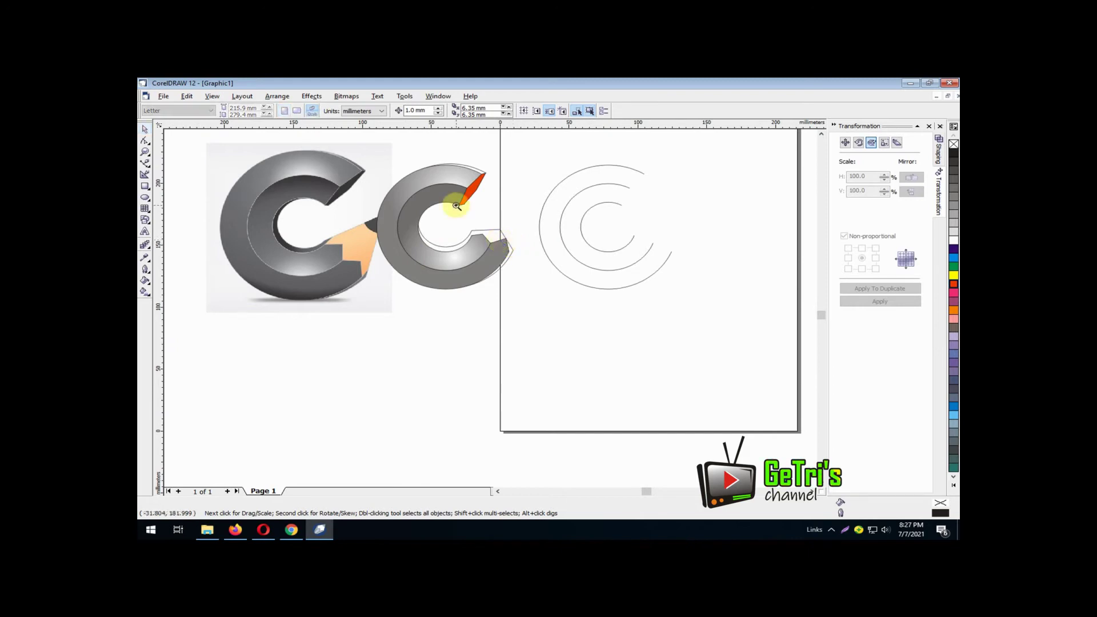
pyautogui.scroll(4, 569, 275)
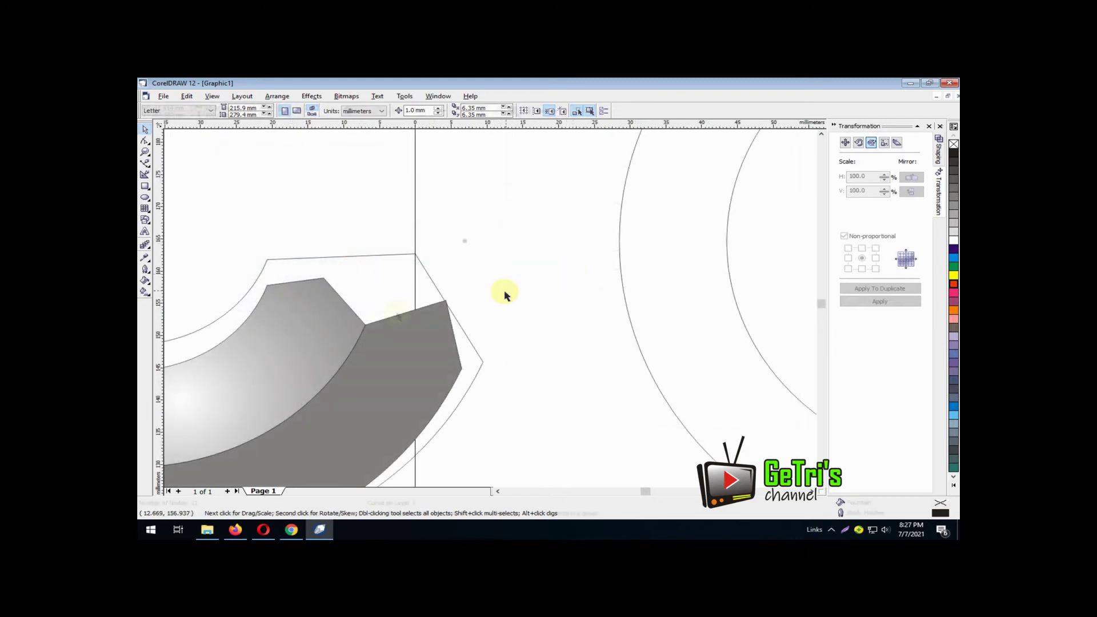
pyautogui.click(398, 316)
pyautogui.press('F10')
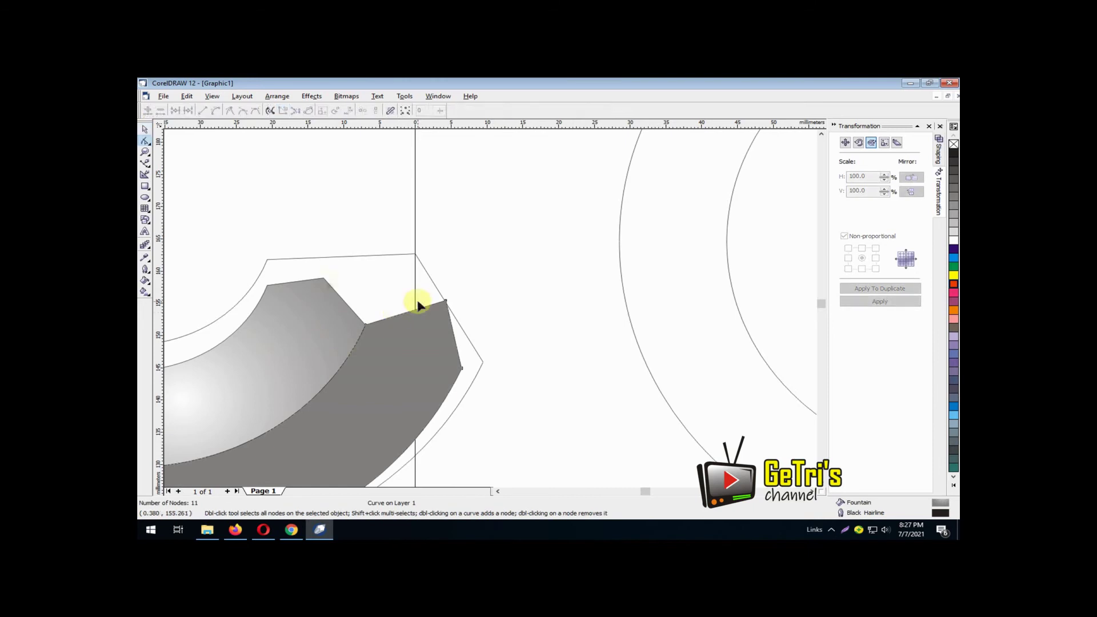
pyautogui.click(327, 279)
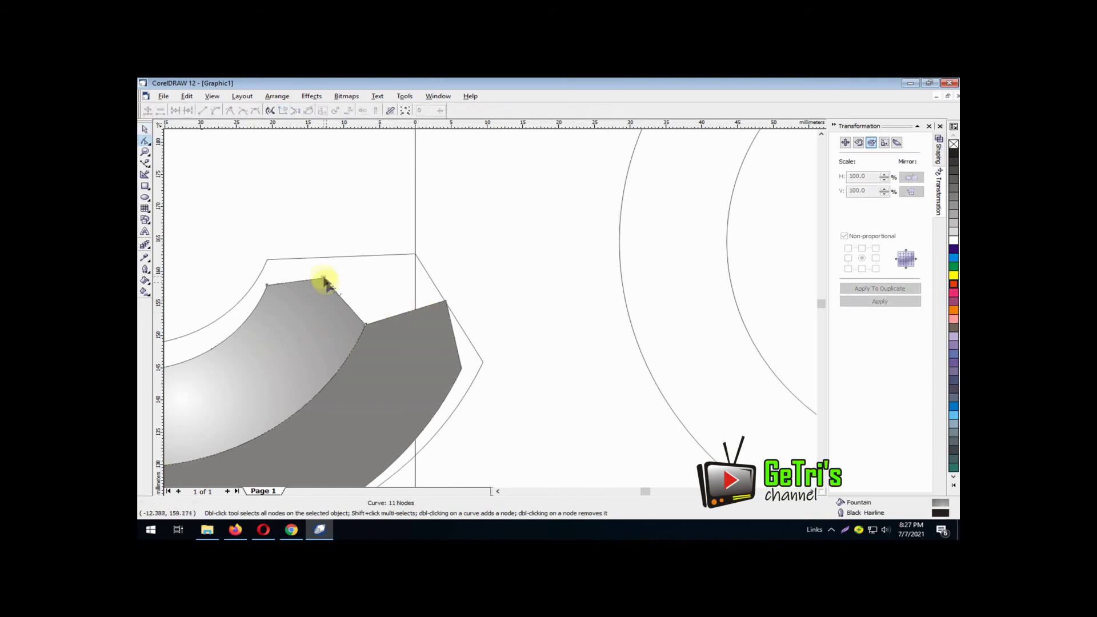
pyautogui.moveTo(323, 277); pyautogui.dragTo(340, 265)
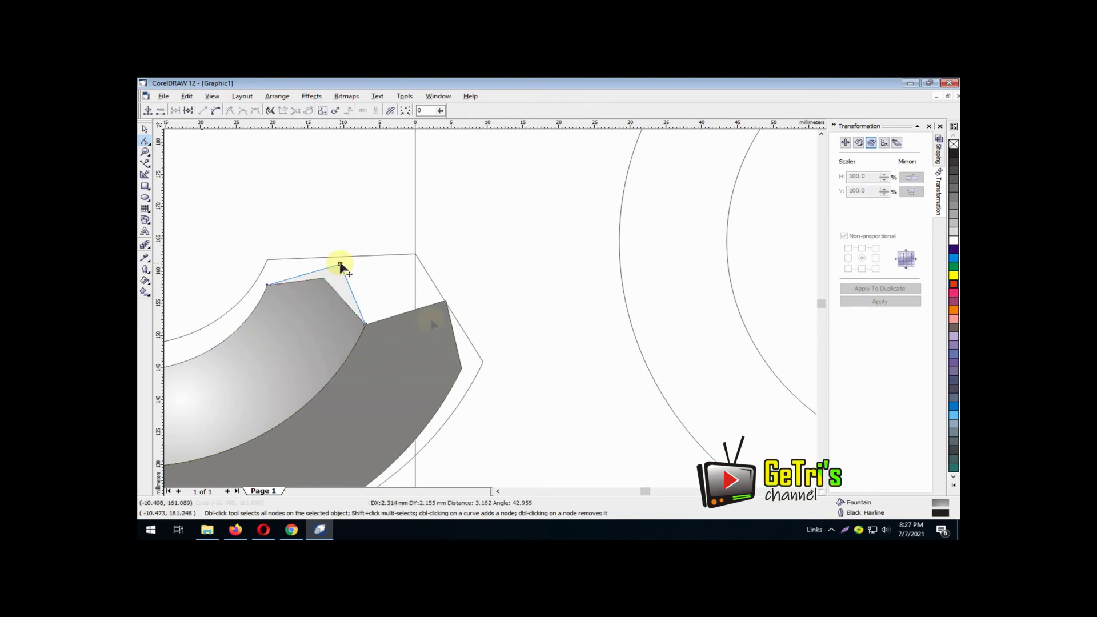
# Step: Draw a closed six-node Bezier shape following the C's stepped lower end, with its apex in the opening above
pyautogui.click(145, 165)
pyautogui.click(180, 169)
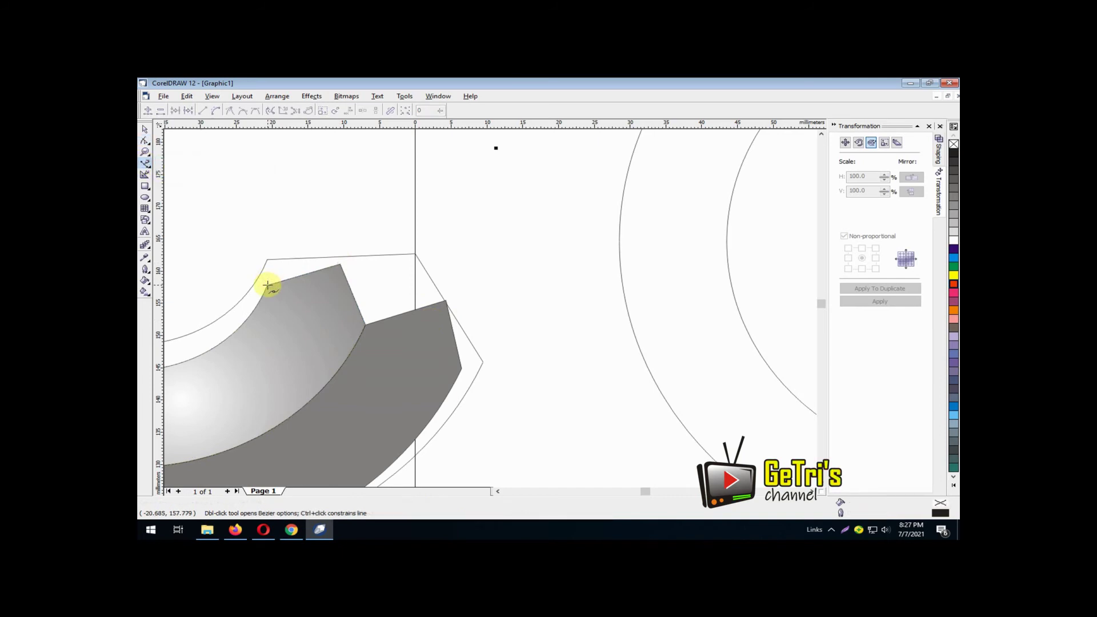
pyautogui.click(267, 285)
pyautogui.click(340, 265)
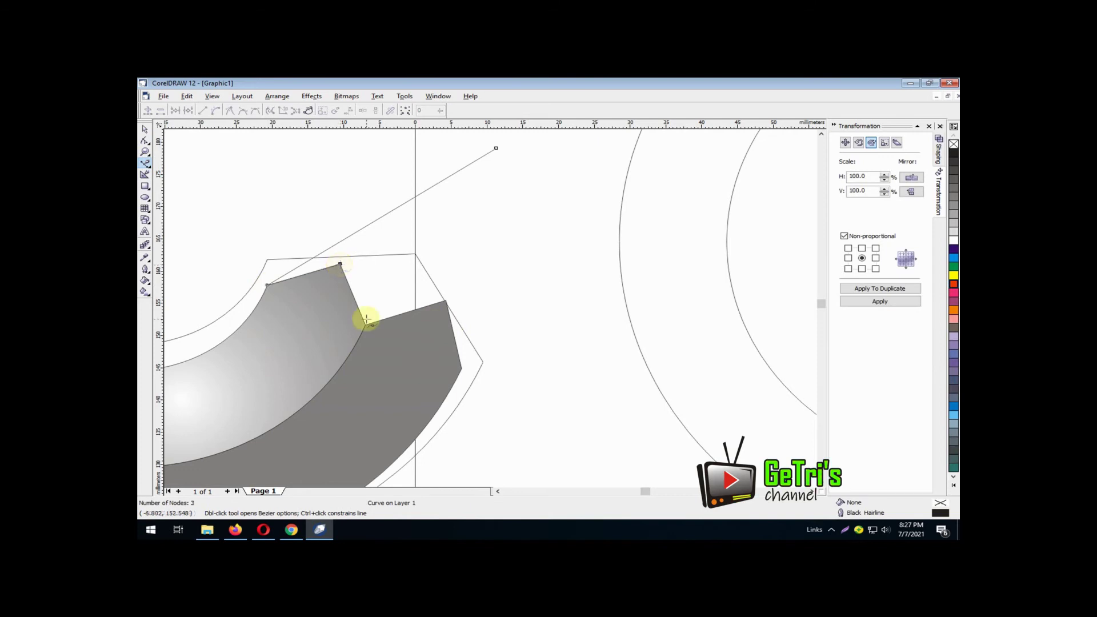
pyautogui.click(366, 325)
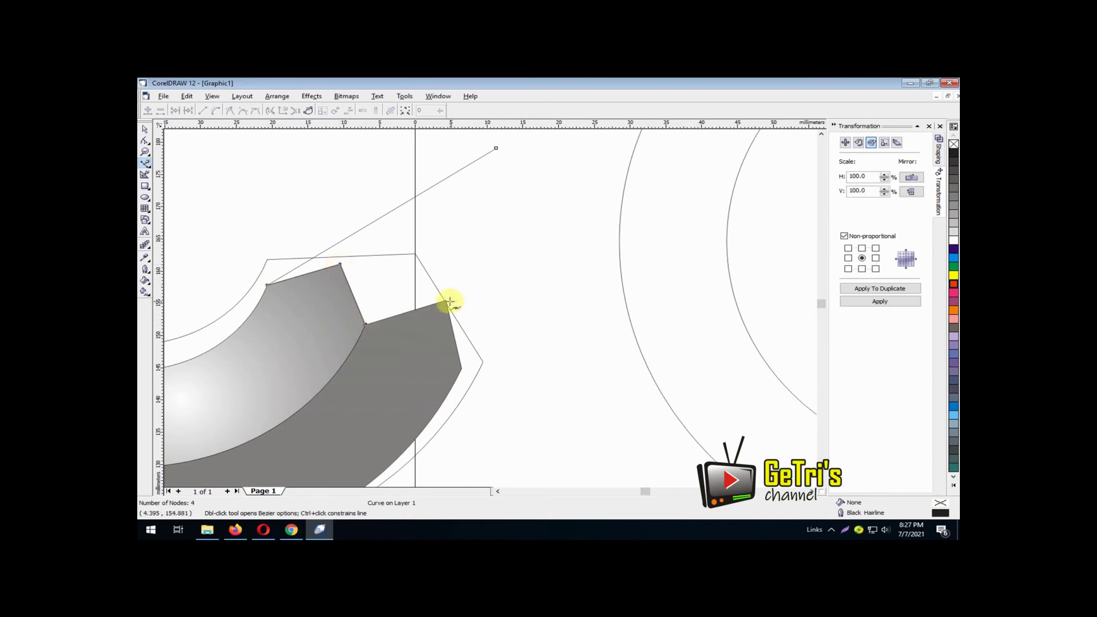
pyautogui.click(445, 300)
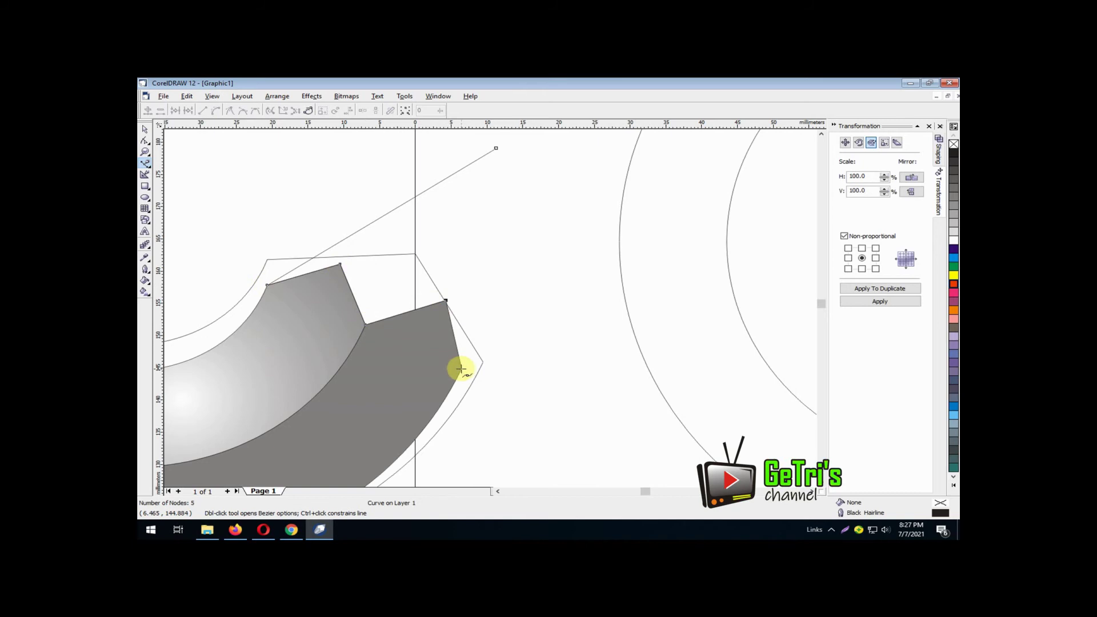
pyautogui.click(461, 368)
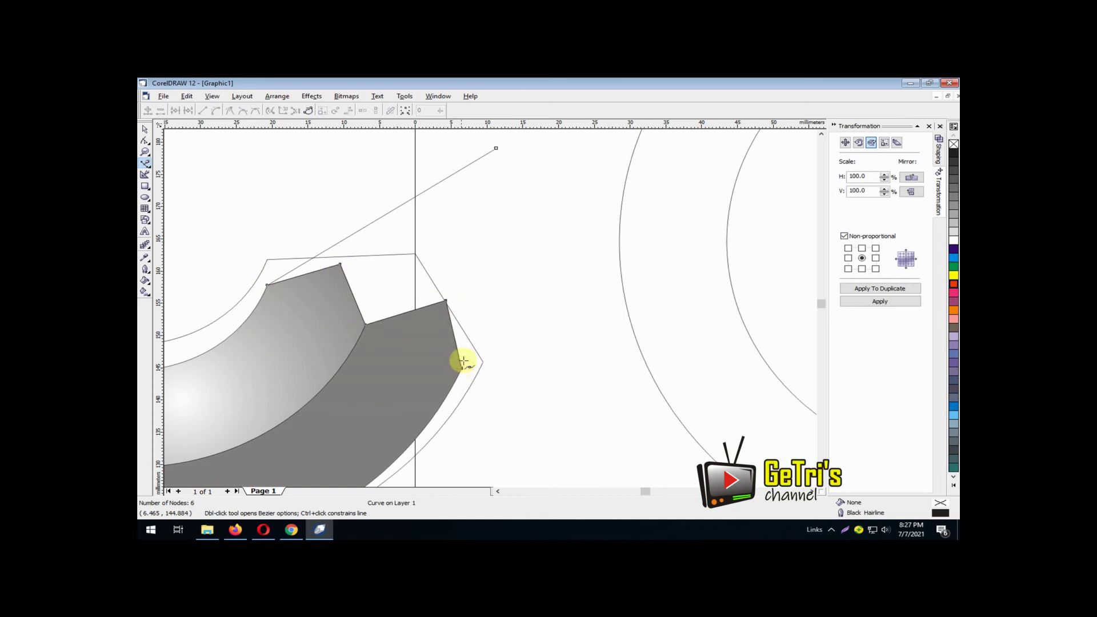
pyautogui.click(495, 148)
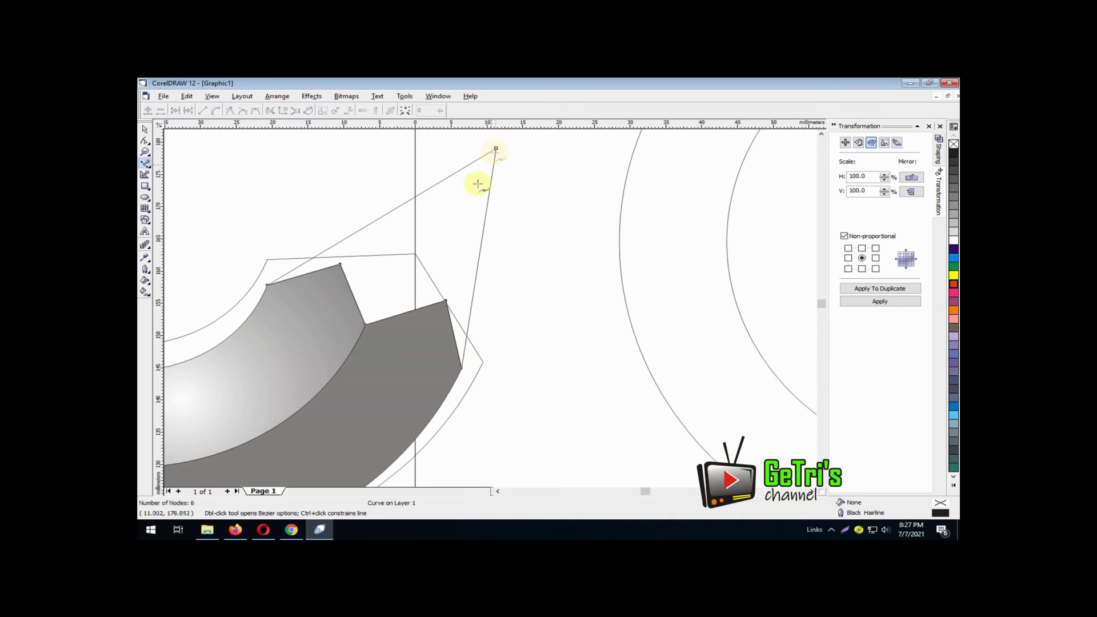
pyautogui.press('space')
pyautogui.scroll(-3, 283, 219)
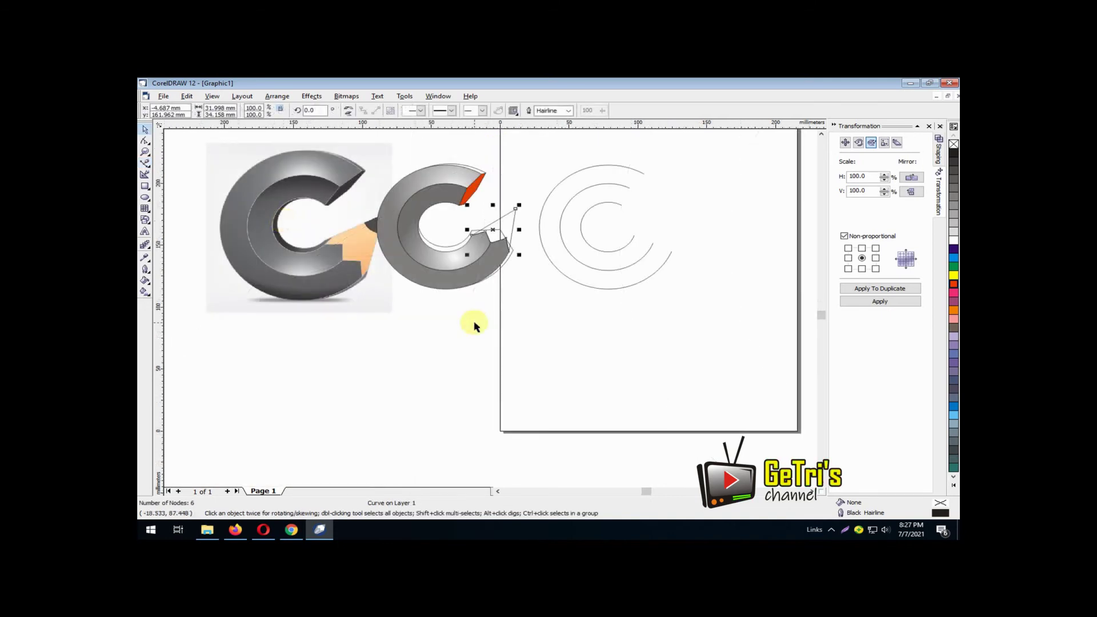
pyautogui.click(474, 326)
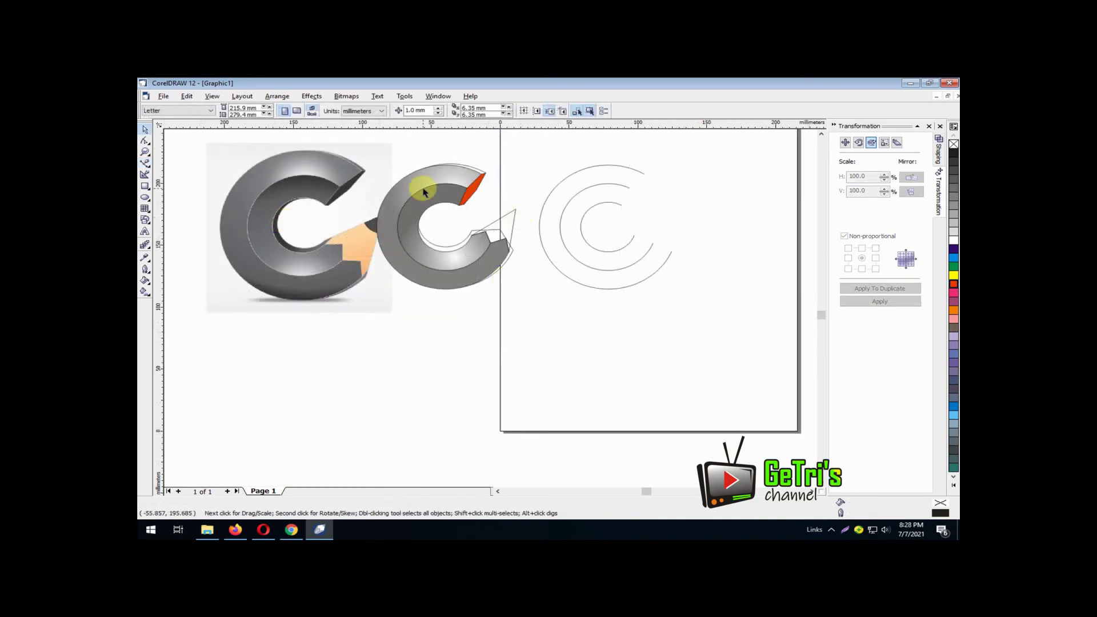
# Step: Move the new shape's apex node about 6 mm inward, to about (5.3, 177.5) mm, and fill the shape yellow
pyautogui.scroll(3, 422, 193)
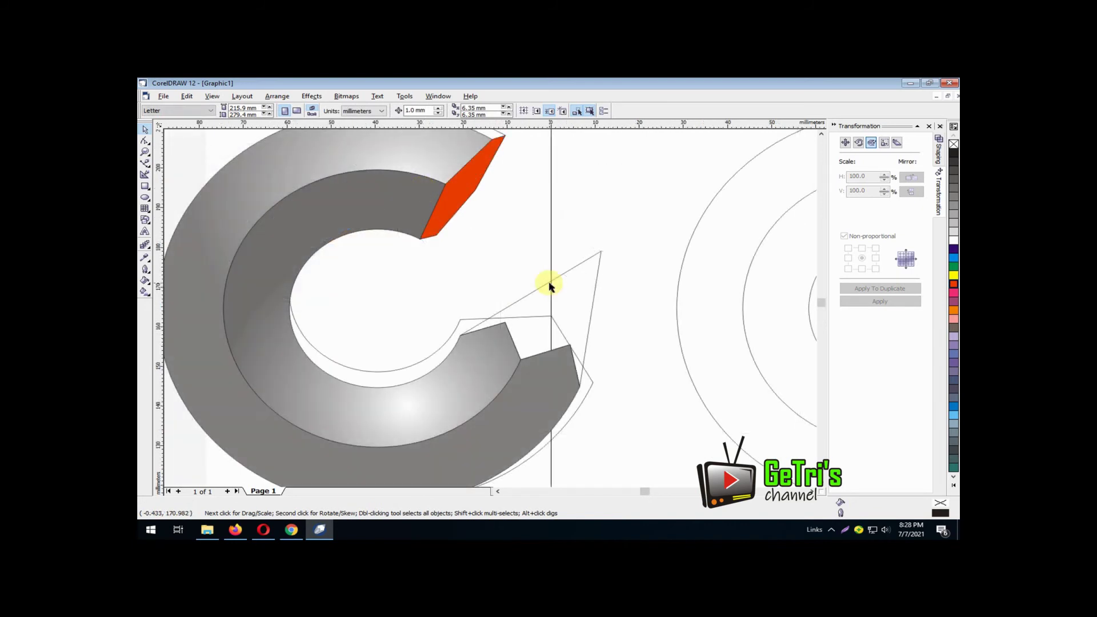
pyautogui.click(580, 264)
pyautogui.click(144, 142)
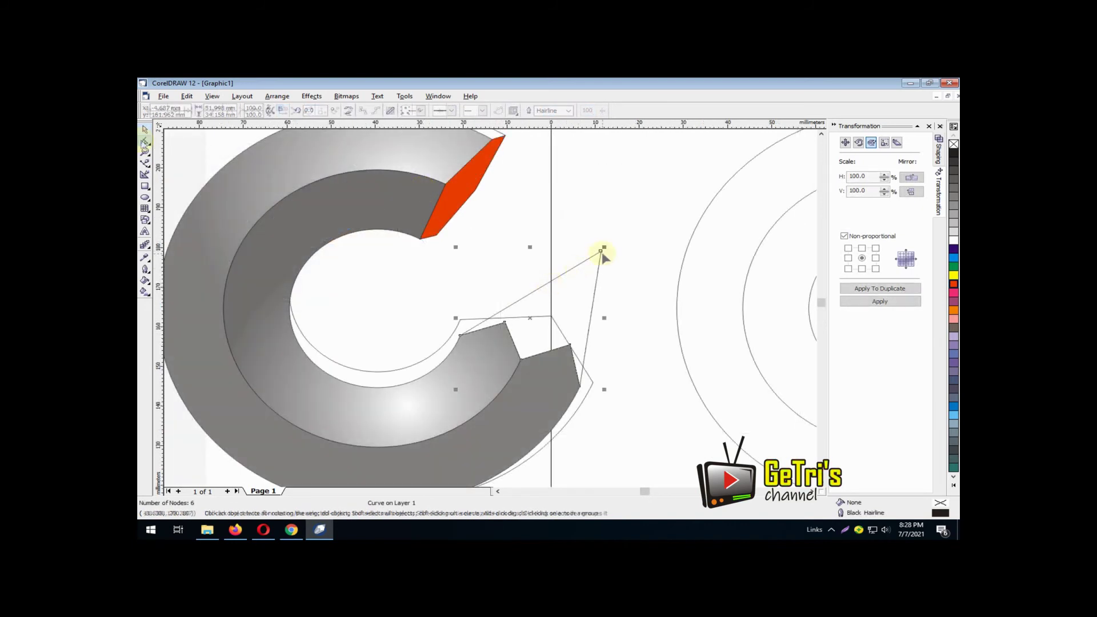
pyautogui.moveTo(601, 250); pyautogui.dragTo(575, 257)
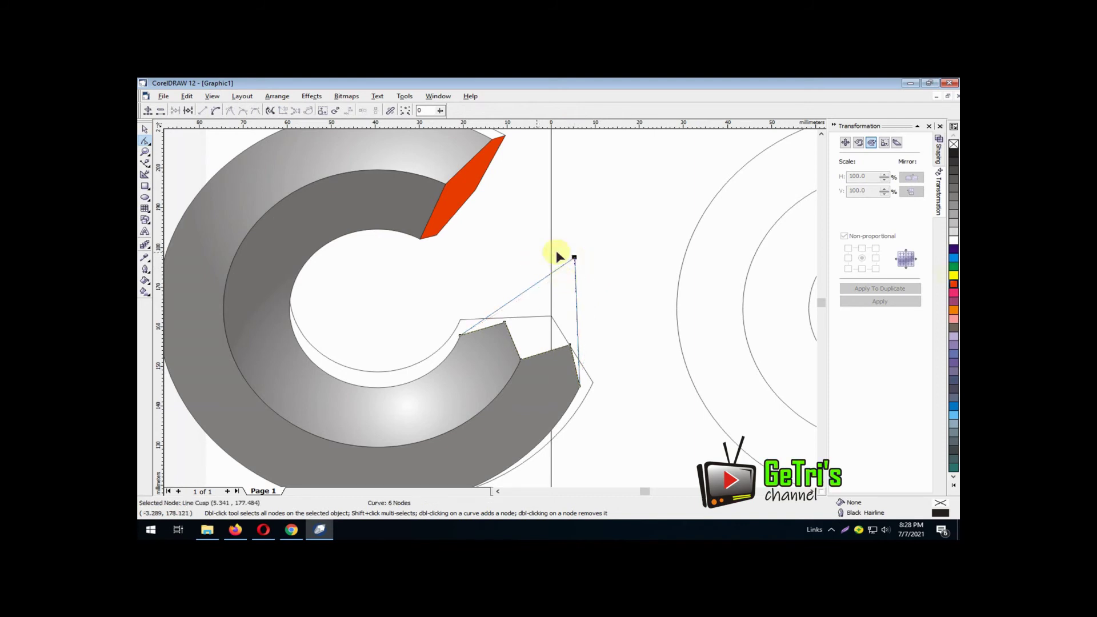
pyautogui.click(953, 275)
pyautogui.press('space')
pyautogui.click(474, 319)
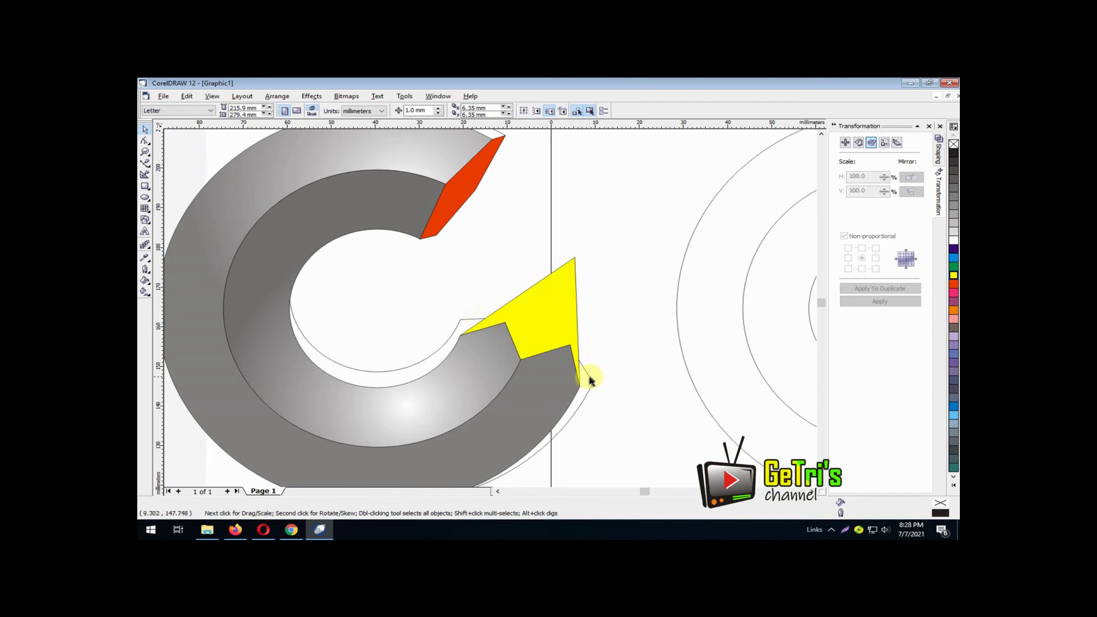
# Step: Move the edge outline's corner node in the lower opening onto the yellow shape's apex
pyautogui.press('space')
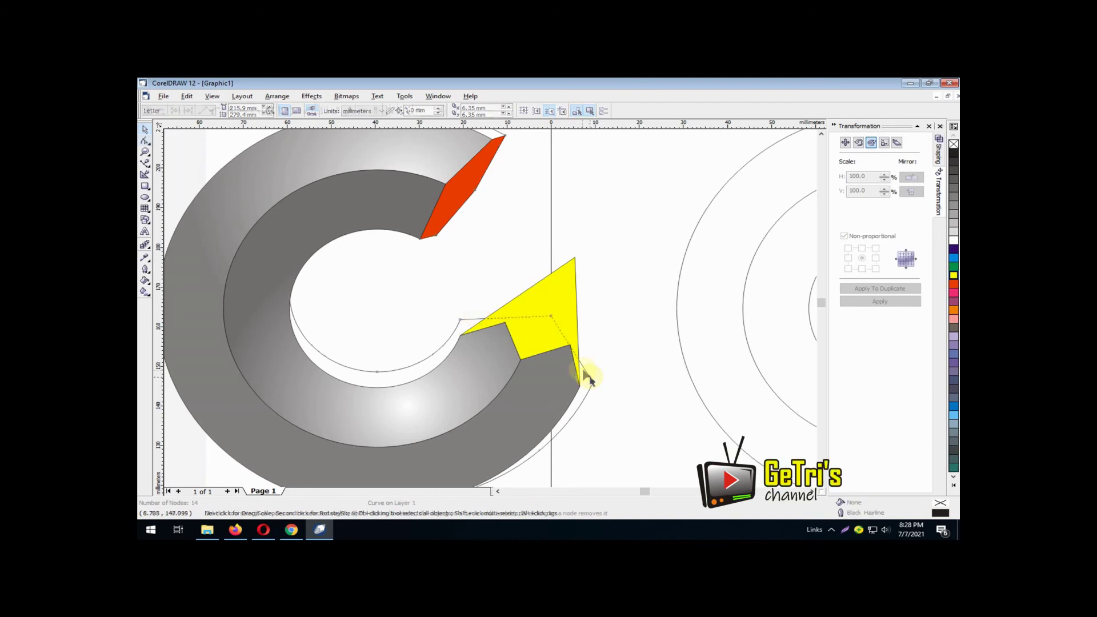
pyautogui.click(588, 375)
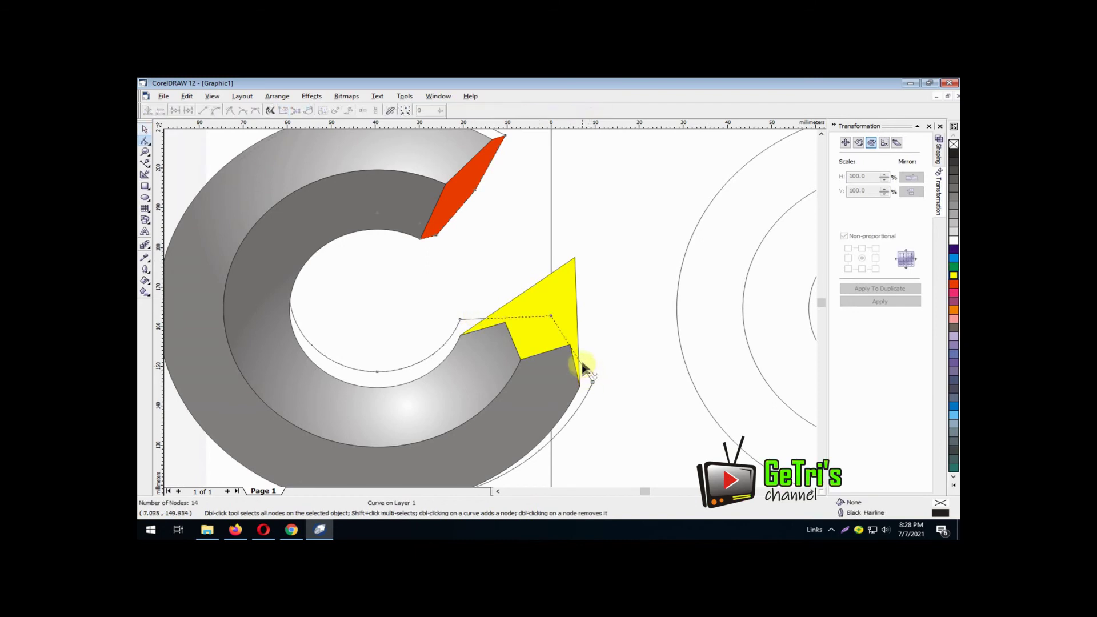
pyautogui.moveTo(551, 316); pyautogui.dragTo(574, 257)
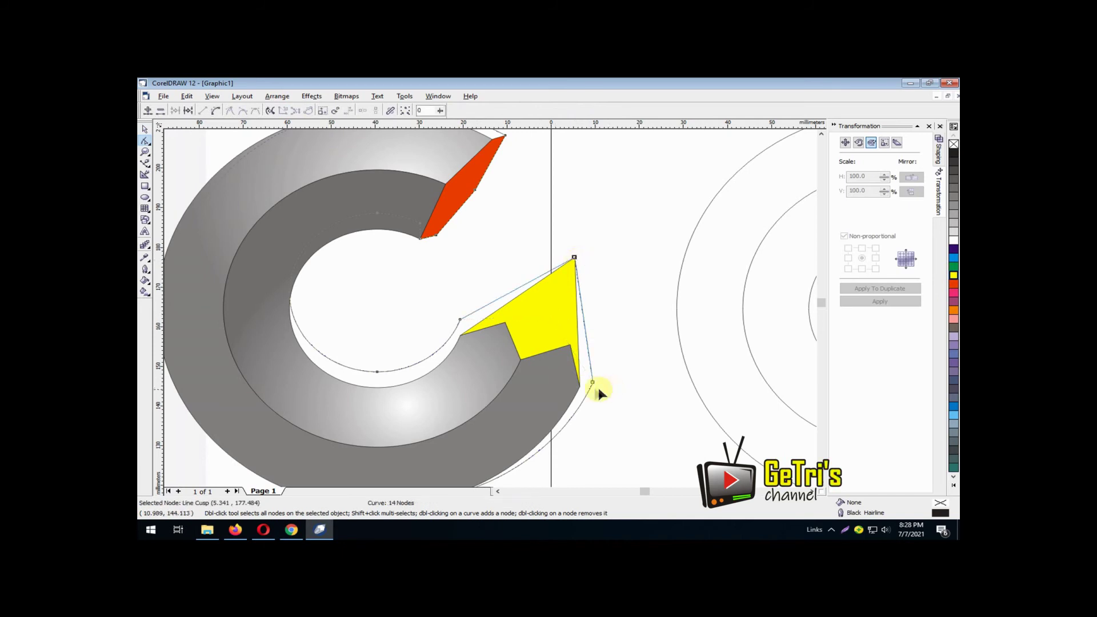
# Step: Add a node to the yellow shape's outer side and move it onto the edge outline's outer lower corner
pyautogui.click(580, 359)
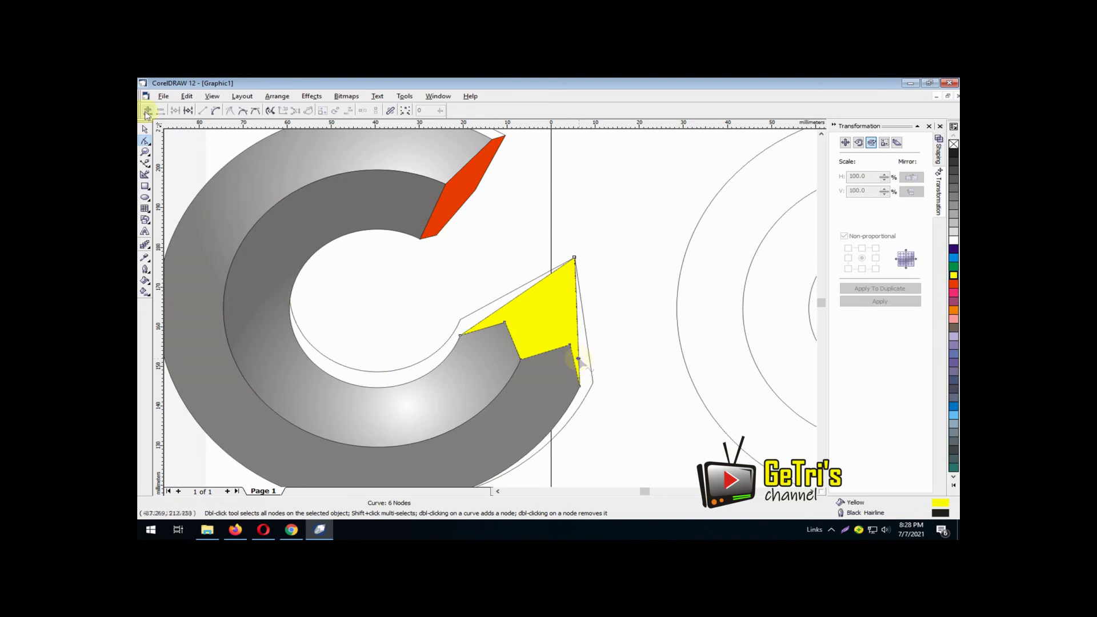
pyautogui.doubleClick(578, 359)
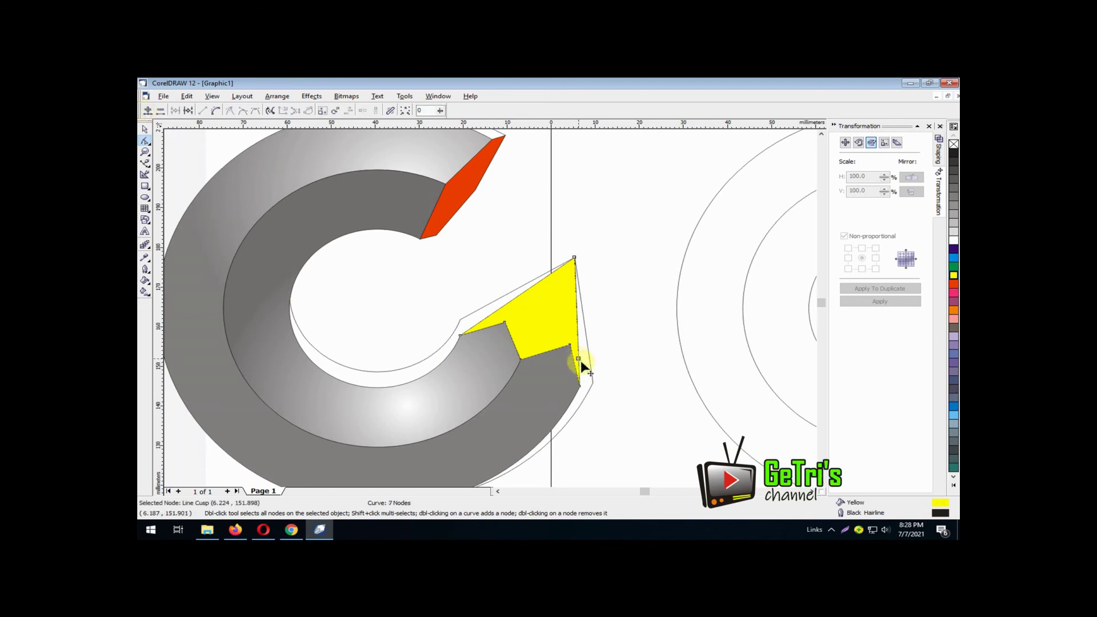
pyautogui.moveTo(581, 361); pyautogui.dragTo(590, 369)
pyautogui.moveTo(590, 369); pyautogui.dragTo(592, 382)
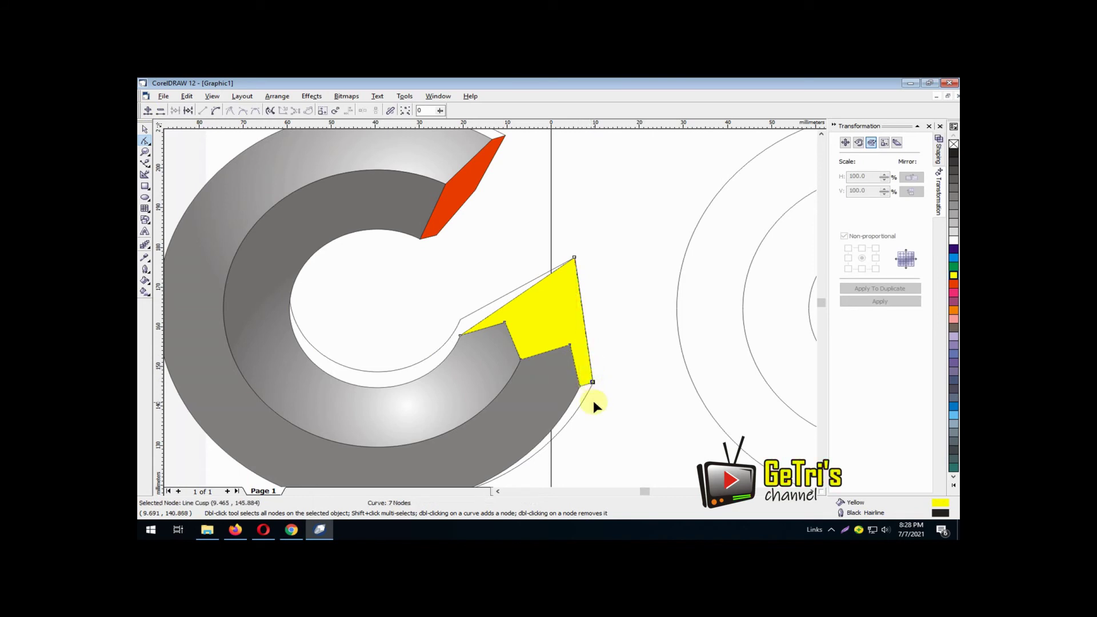
# Step: Add a node to the yellow shape's upper side, move it onto the edge outline's inner corner, and deselect the shape
pyautogui.doubleClick(495, 311)
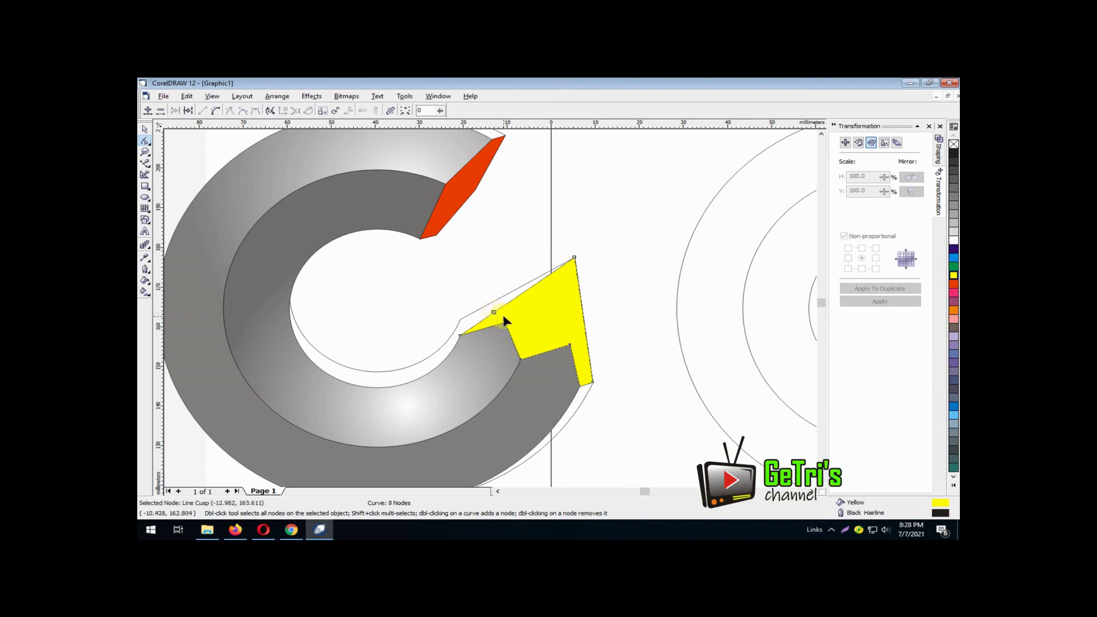
pyautogui.moveTo(494, 312); pyautogui.dragTo(461, 319)
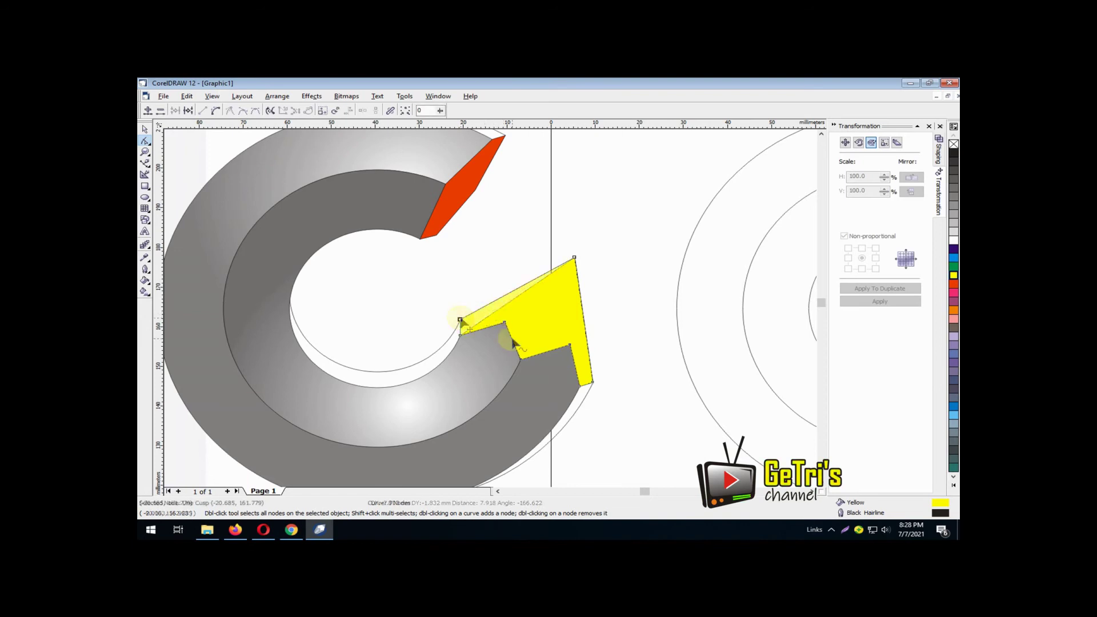
pyautogui.click(146, 132)
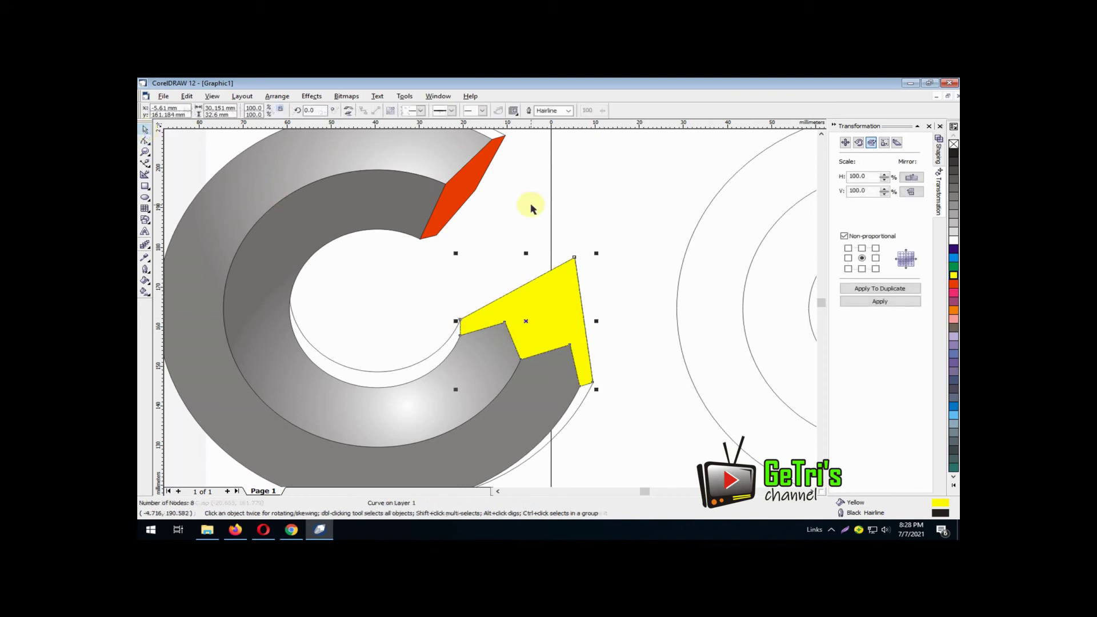
pyautogui.click(530, 211)
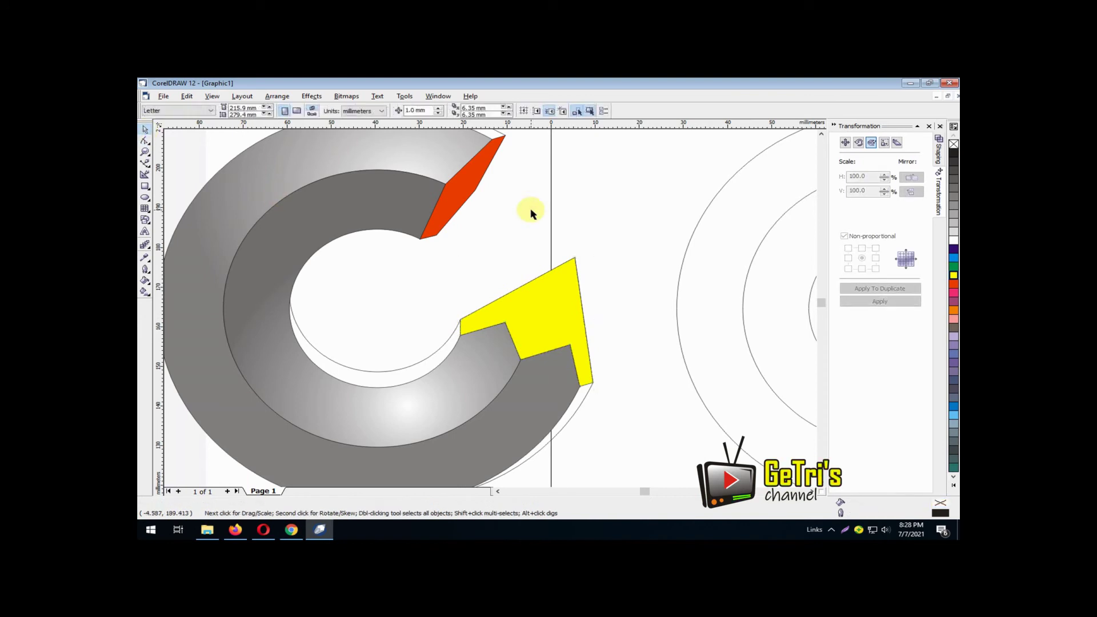
pyautogui.press('F4')
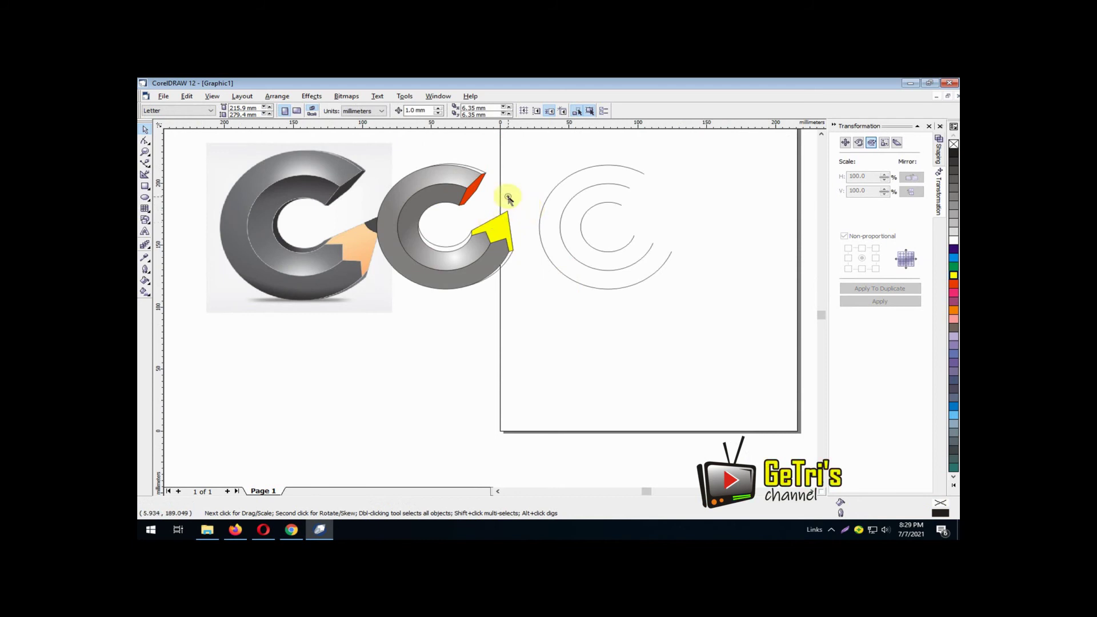
# Step: Draw a full ellipse about 17.7 mm wide and 17.3 mm high over the yellow shape's upper tip
pyautogui.moveTo(481, 195); pyautogui.dragTo(578, 255)
pyautogui.click(147, 199)
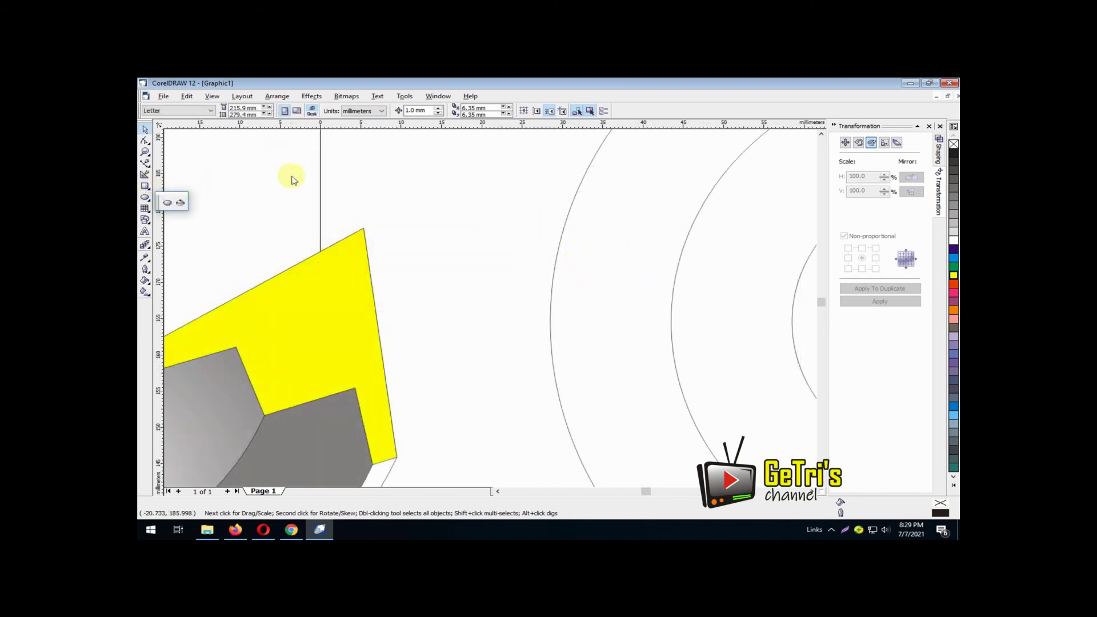
pyautogui.click(168, 202)
pyautogui.moveTo(266, 156); pyautogui.dragTo(444, 289)
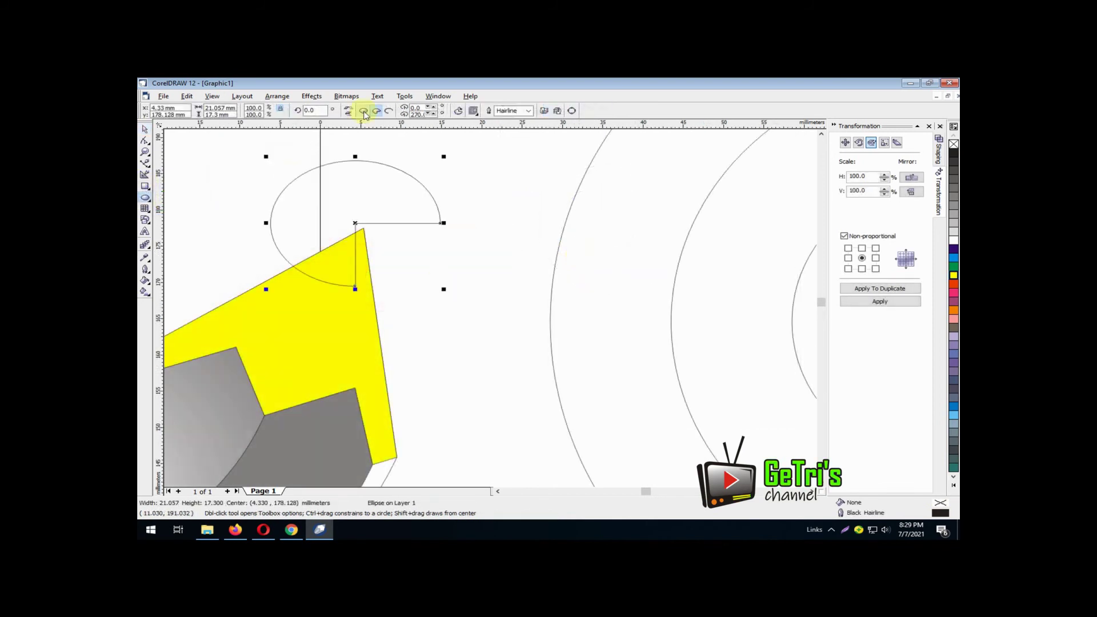
pyautogui.click(365, 112)
pyautogui.moveTo(265, 223); pyautogui.dragTo(292, 229)
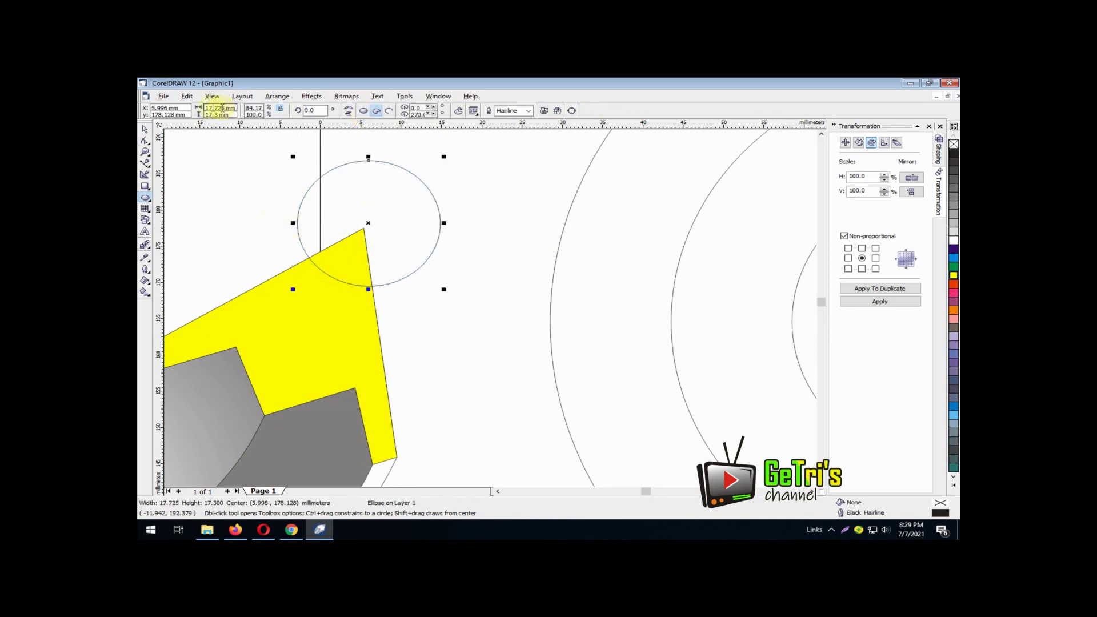
# Step: Set the ellipse's width and height to 20 mm
pyautogui.moveTo(222, 108); pyautogui.dragTo(193, 113)
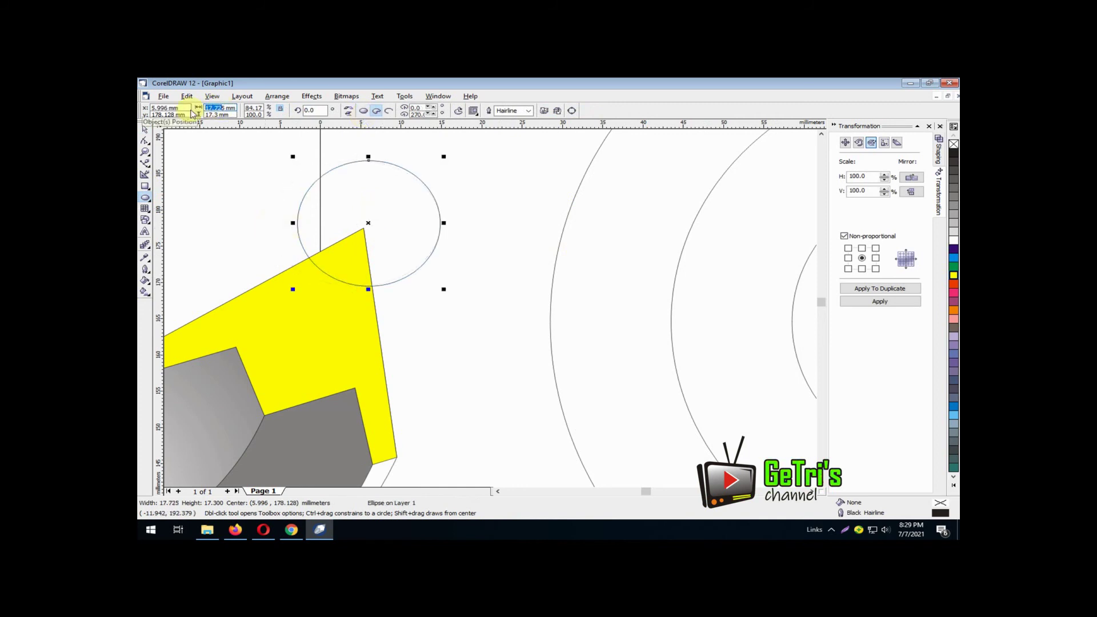
pyautogui.write('5')
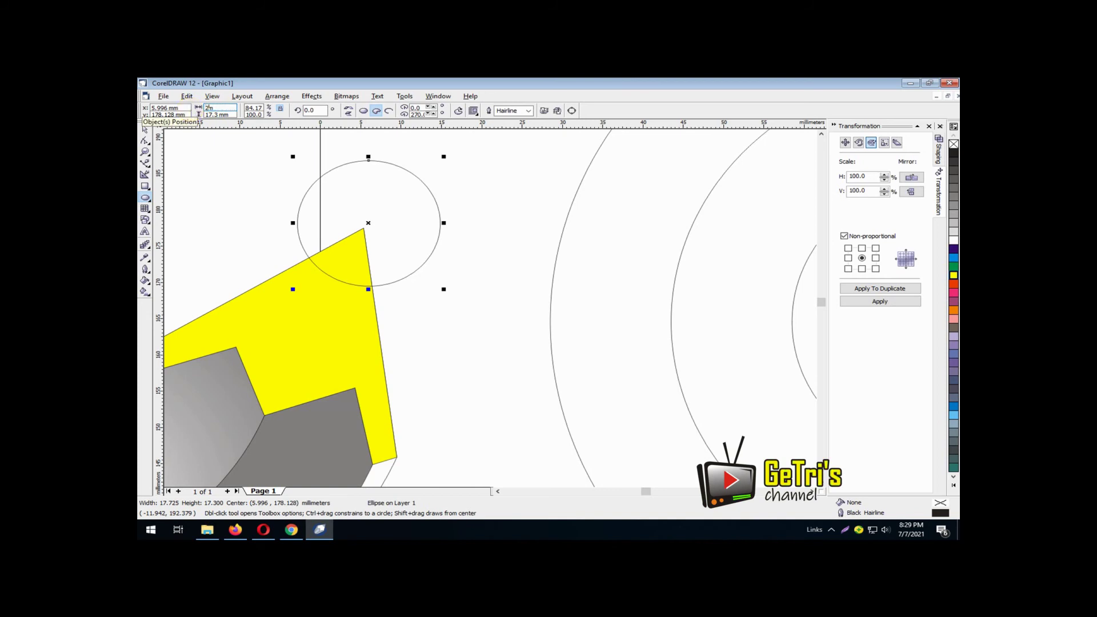
pyautogui.write('20000')
pyautogui.press('Tab')
pyautogui.write('20')
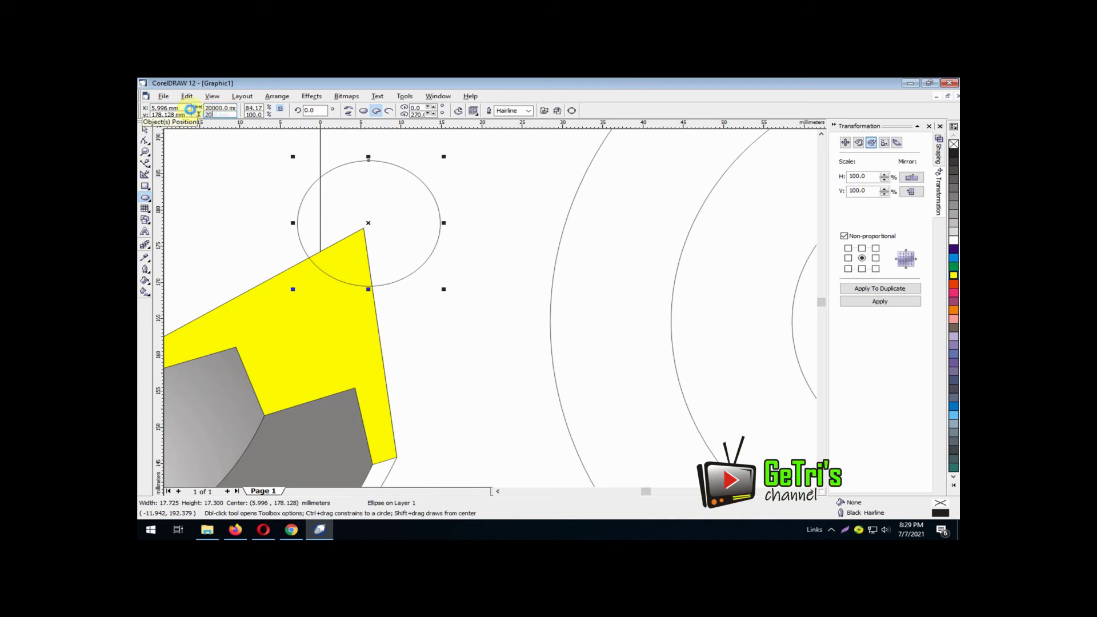
pyautogui.press('Return')
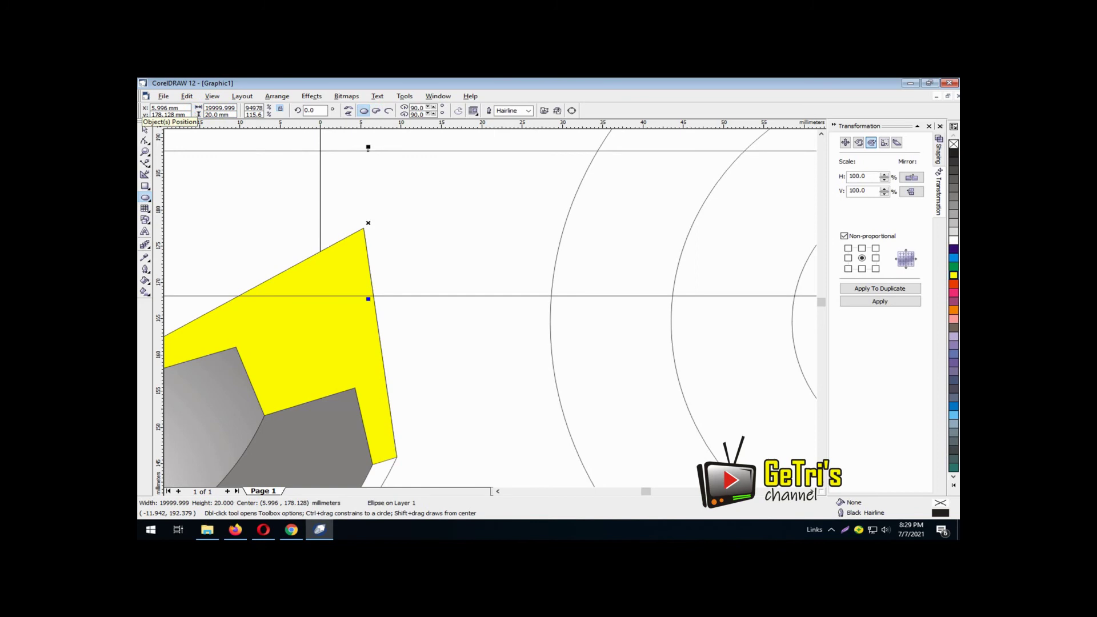
pyautogui.doubleClick(220, 109)
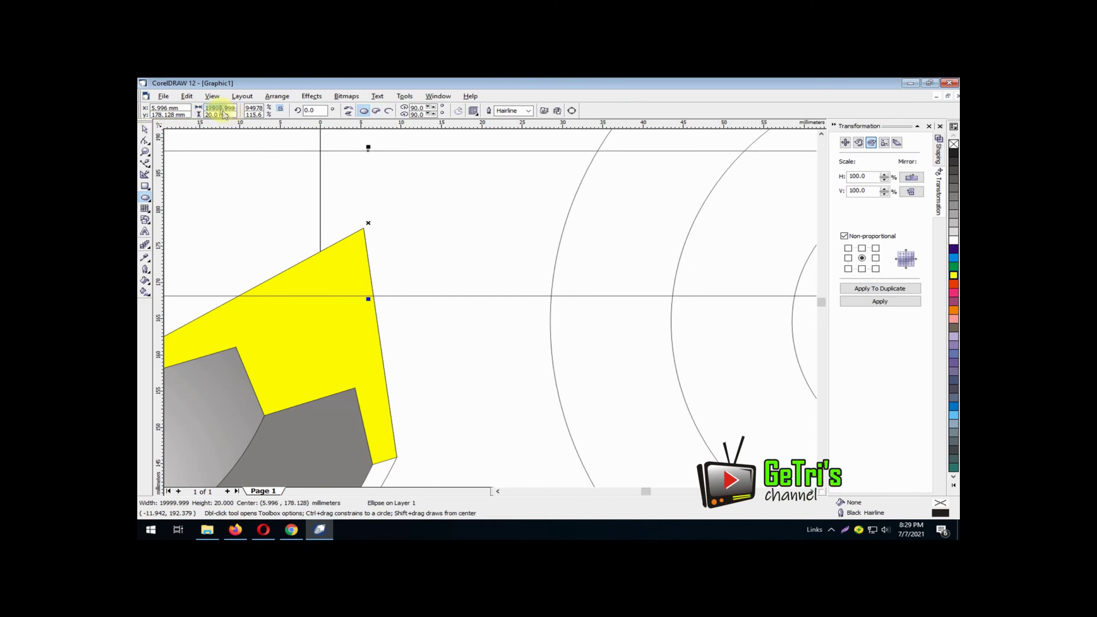
pyautogui.write('20')
pyautogui.press('Return')
# Step: Move the circle so its centre sits on the yellow shape's upper tip
pyautogui.press('space')
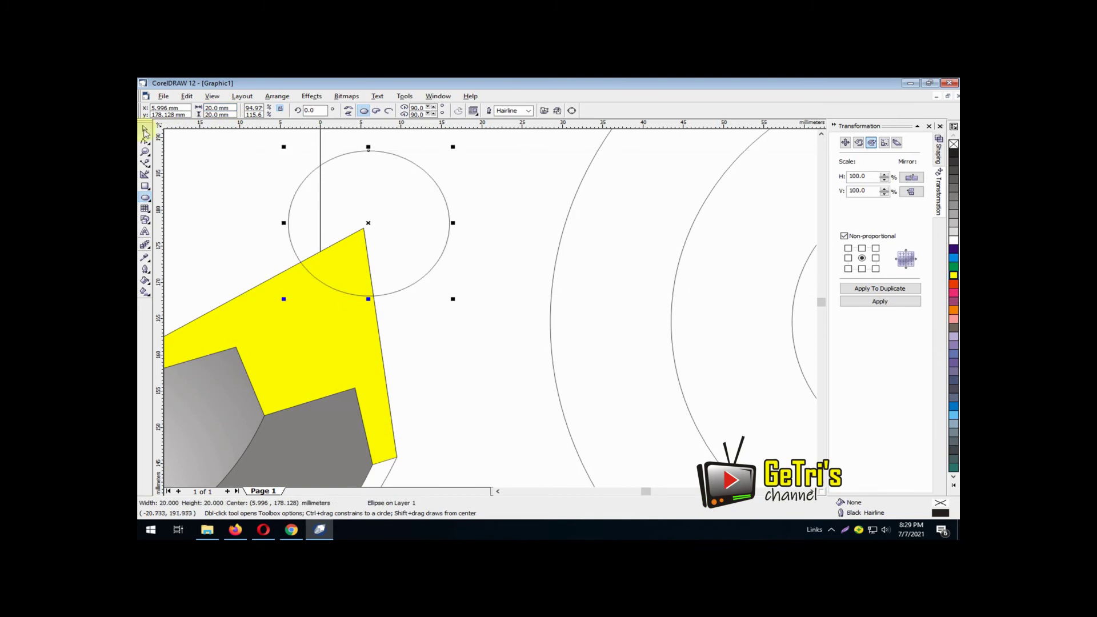
pyautogui.moveTo(368, 222); pyautogui.dragTo(362, 228)
pyautogui.press('F4')
# Step: Intersect the circle with the yellow pencil shape, keeping both the source and target objects
pyautogui.click(278, 96)
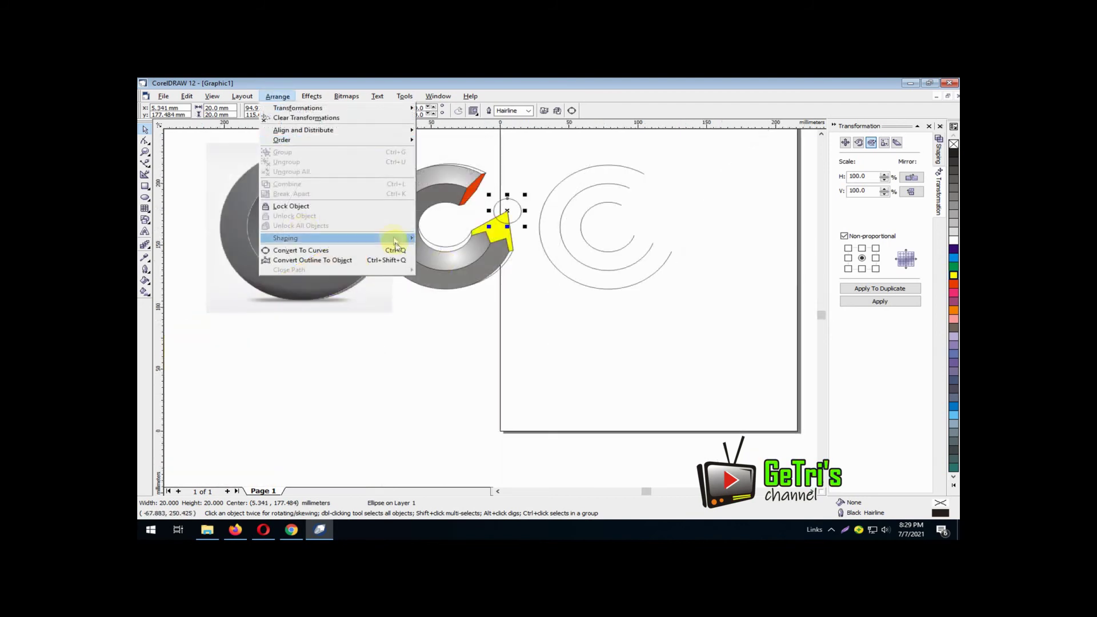
pyautogui.moveTo(400, 238)
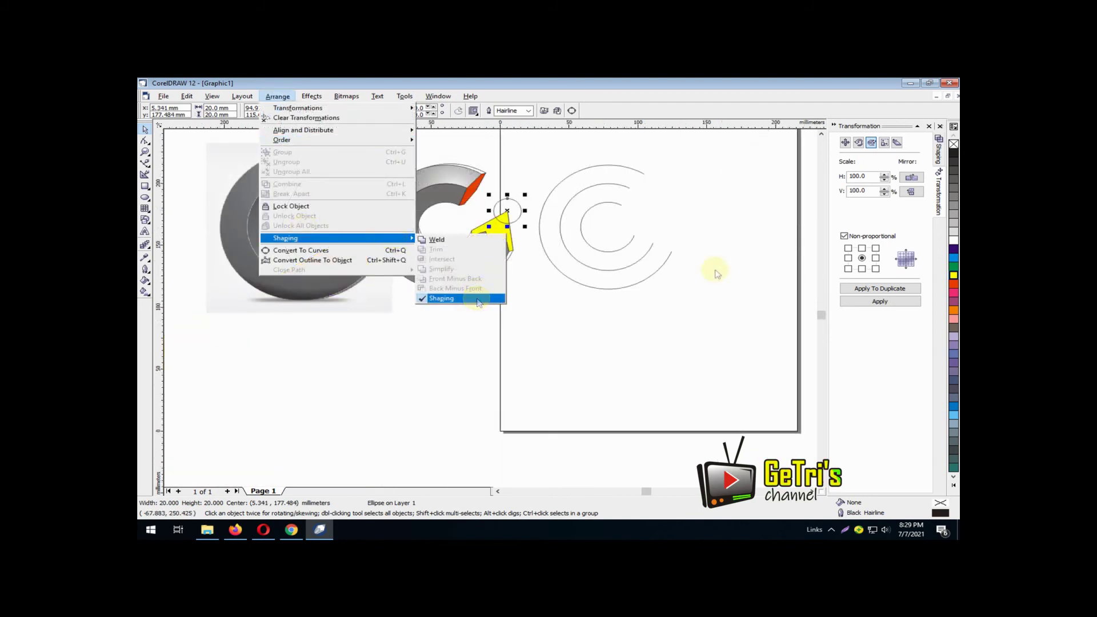
pyautogui.click(929, 128)
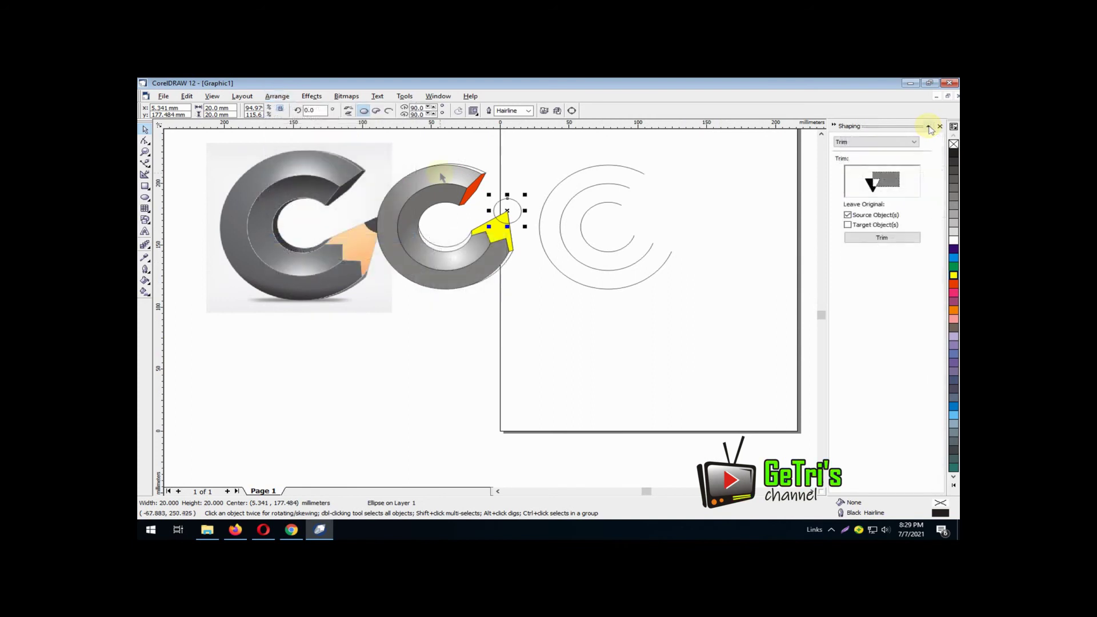
pyautogui.click(889, 144)
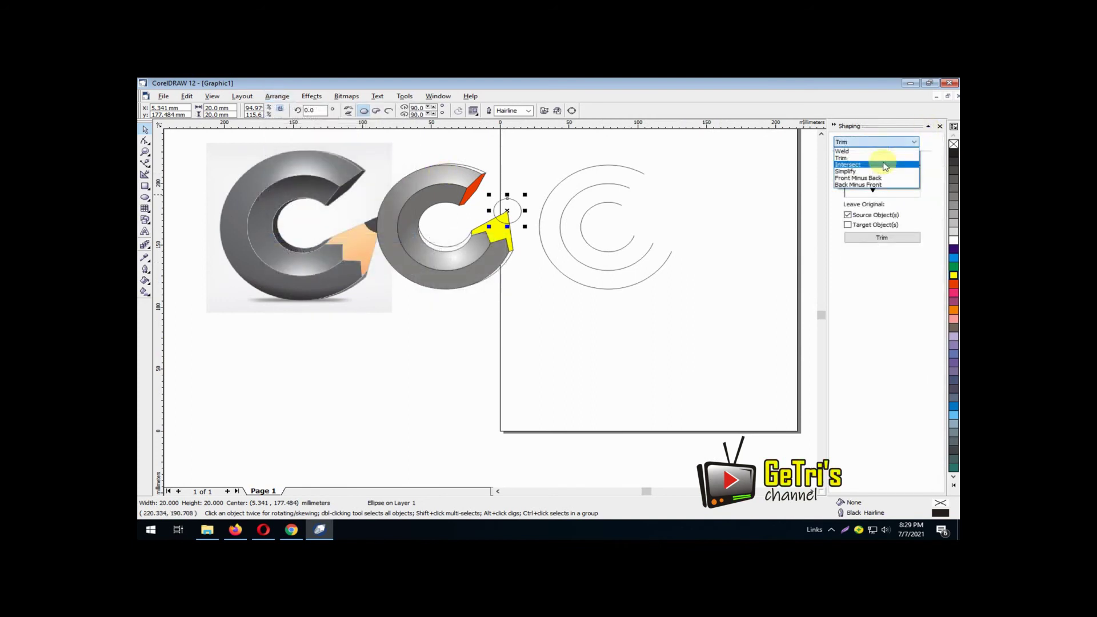
pyautogui.click(885, 165)
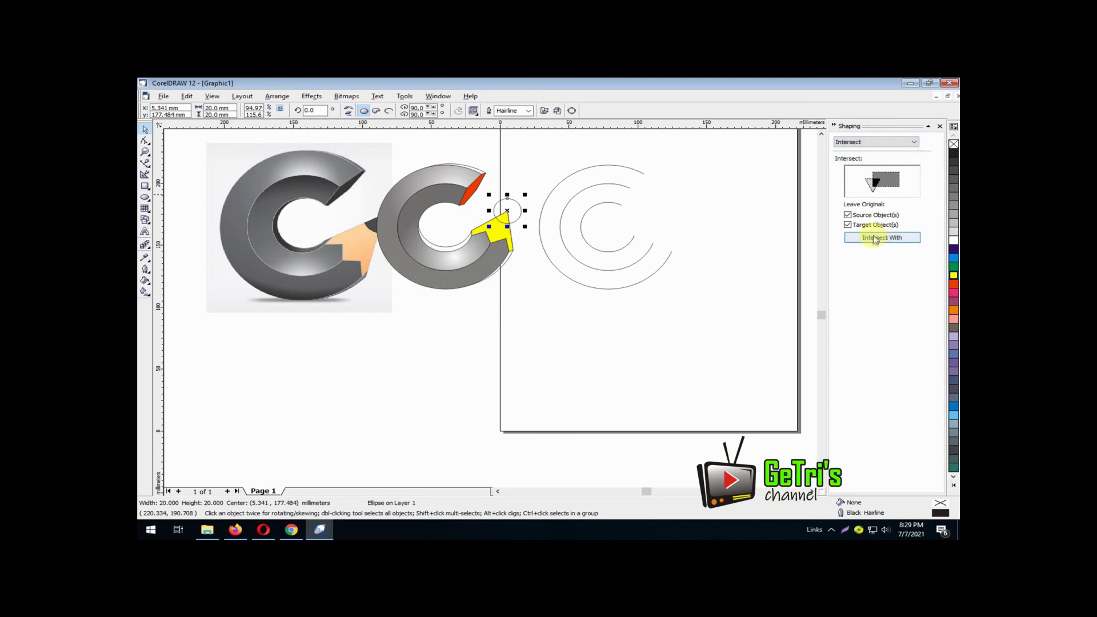
pyautogui.click(875, 240)
pyautogui.click(504, 221)
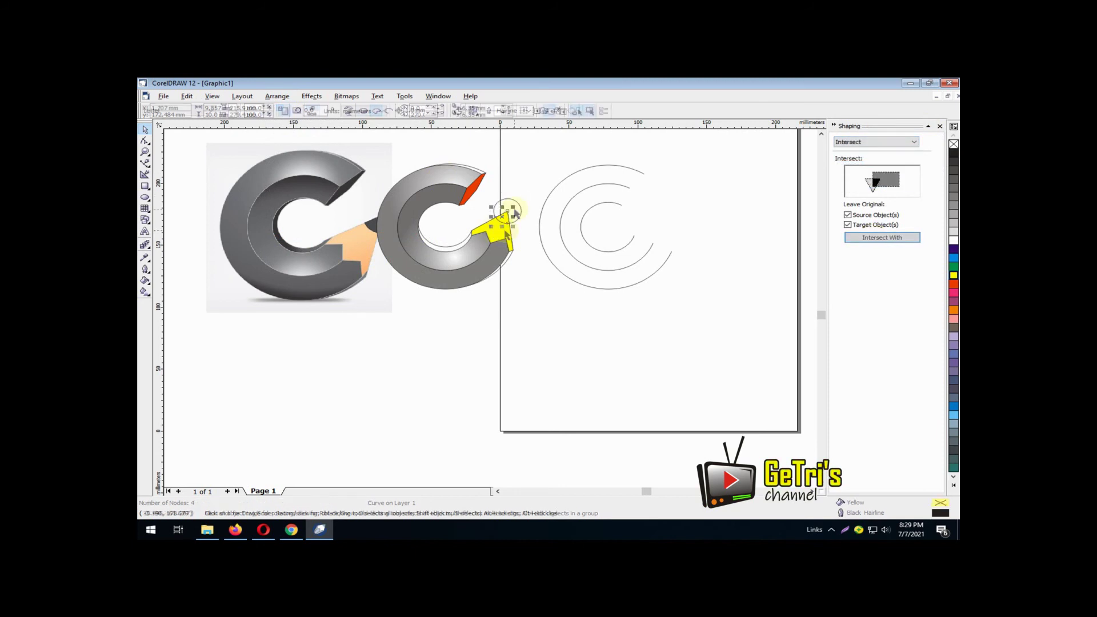
# Step: Delete the circle and fill the intersected piece at the yellow shape's upper tip dark grey
pyautogui.click(539, 306)
pyautogui.click(503, 224)
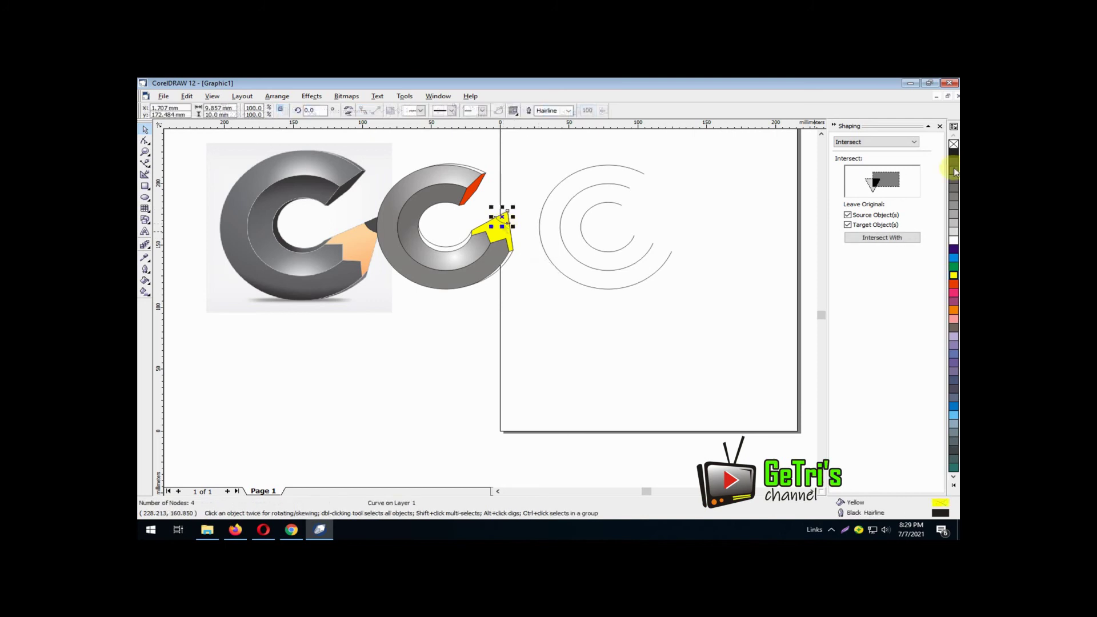
# Step: Fill the yellow pencil wood shape with a light peach-orange like the reference image
pyautogui.click(491, 235)
pyautogui.click(953, 319)
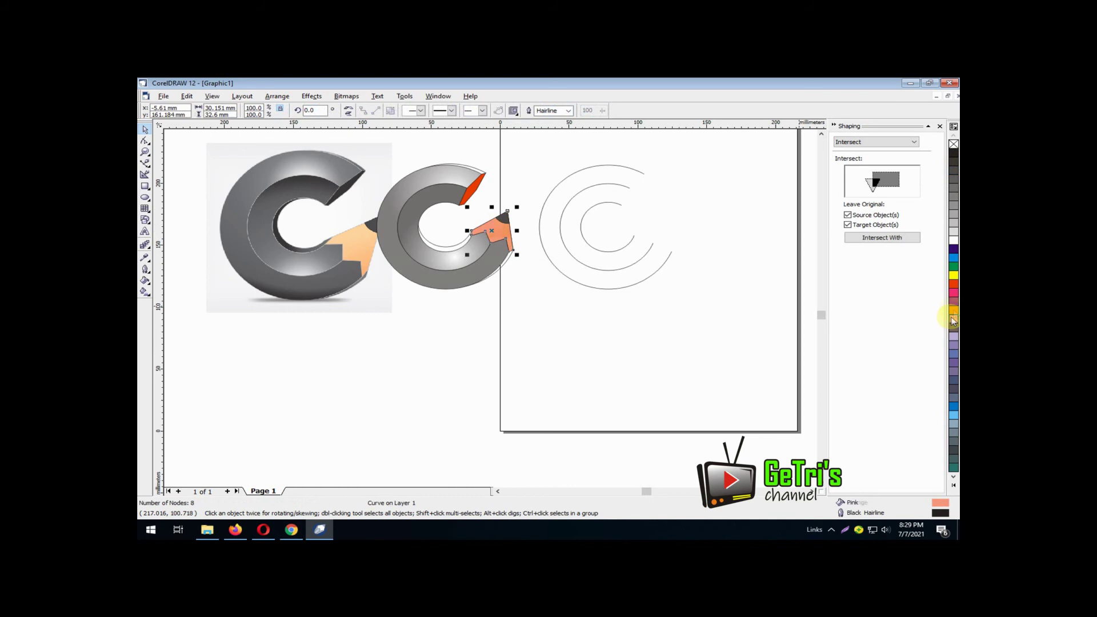
pyautogui.click(953, 312)
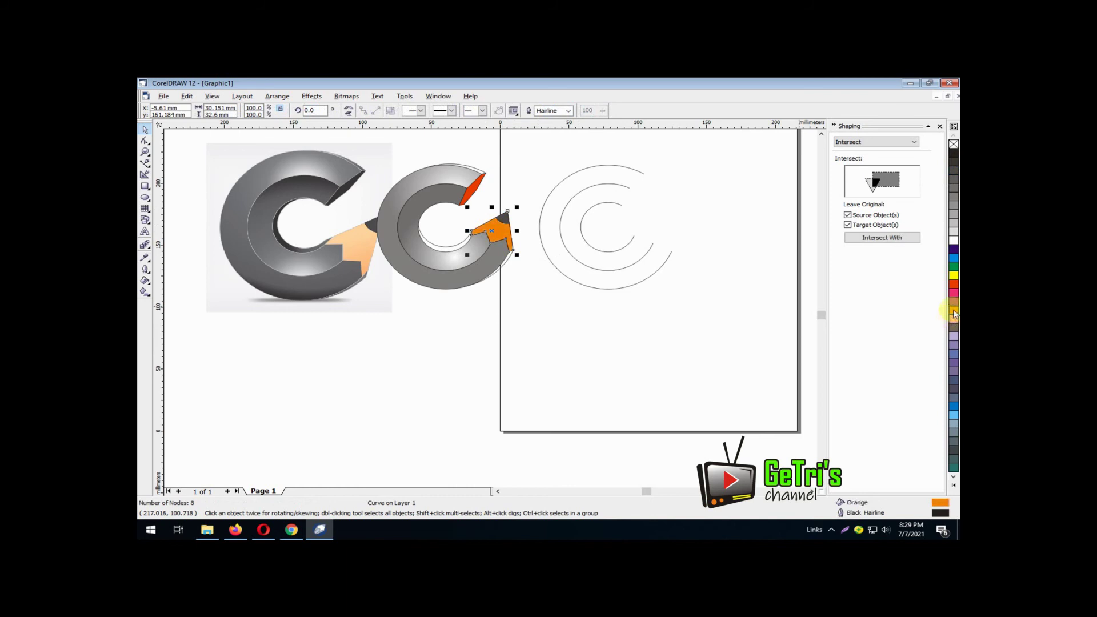
pyautogui.click(953, 487)
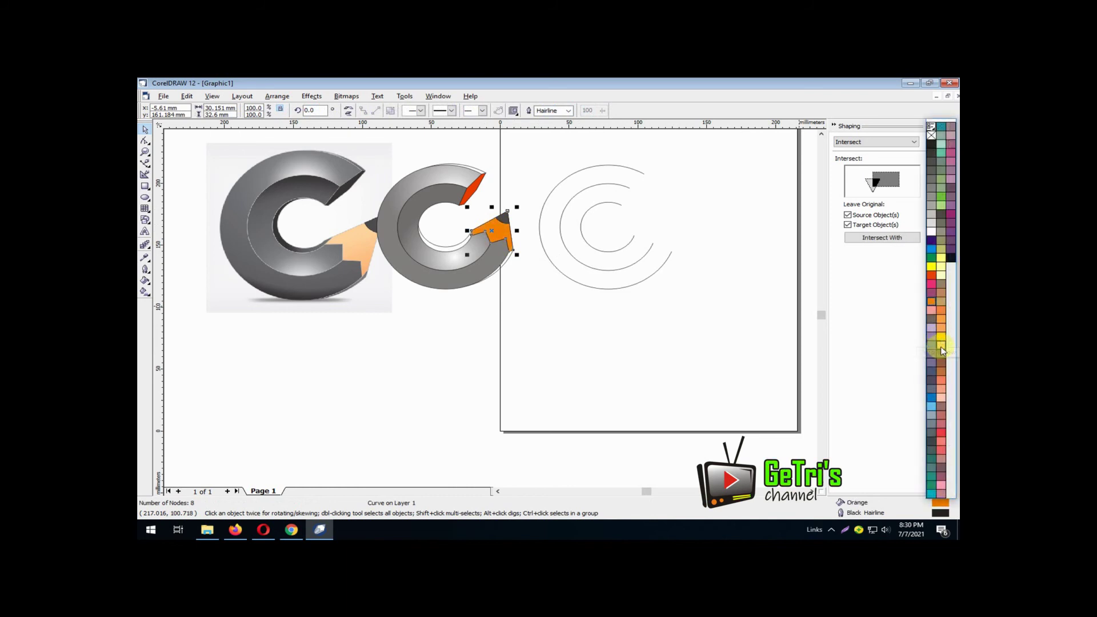
pyautogui.click(940, 346)
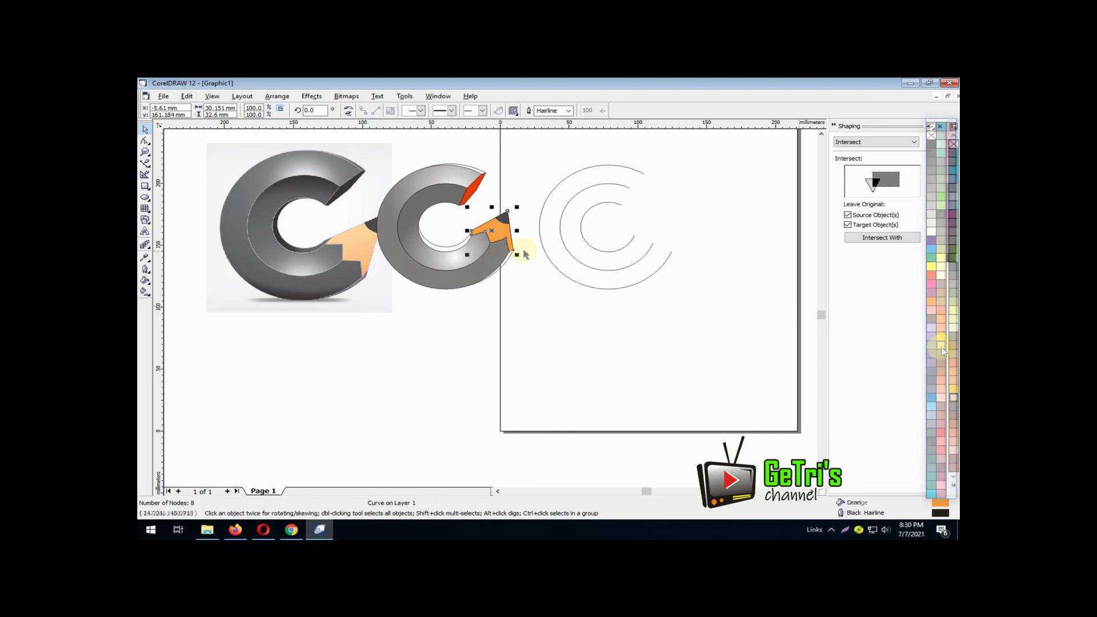
# Step: Fill the red cut-face shape at the C's upper end with dark grey
pyautogui.click(473, 198)
pyautogui.click(952, 487)
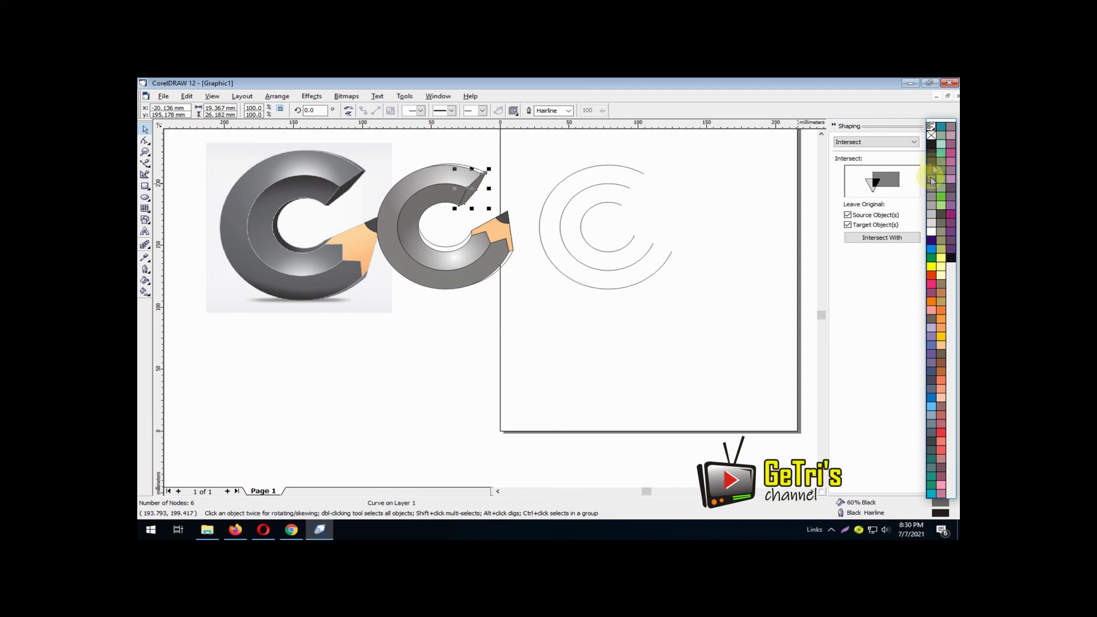
pyautogui.click(933, 170)
# Step: Fill the unfilled edge outline shape around the C with 50% Black
pyautogui.click(478, 172)
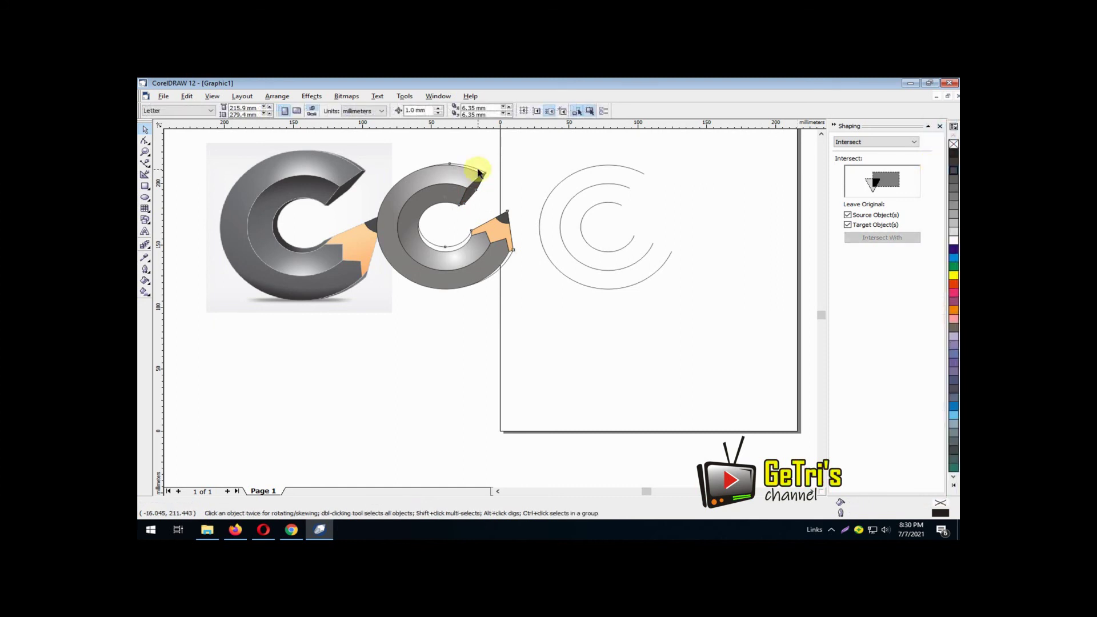
pyautogui.click(475, 169)
pyautogui.click(953, 198)
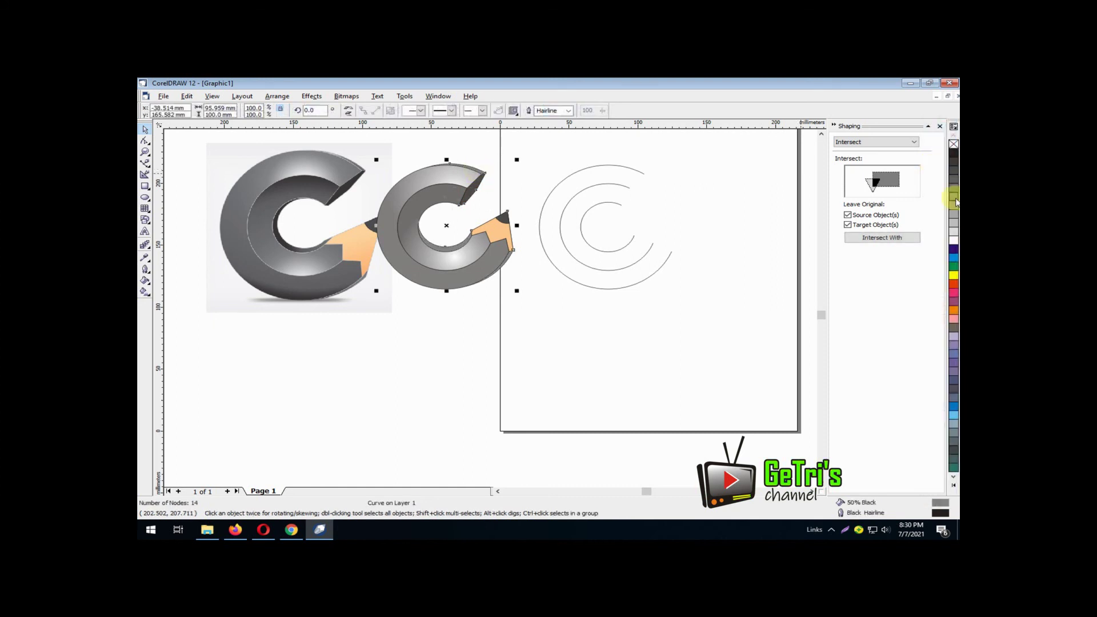
# Step: Move the reference image clear of the recreated C and group all the shapes of the C
pyautogui.moveTo(289, 231); pyautogui.dragTo(257, 195)
pyautogui.click(473, 353)
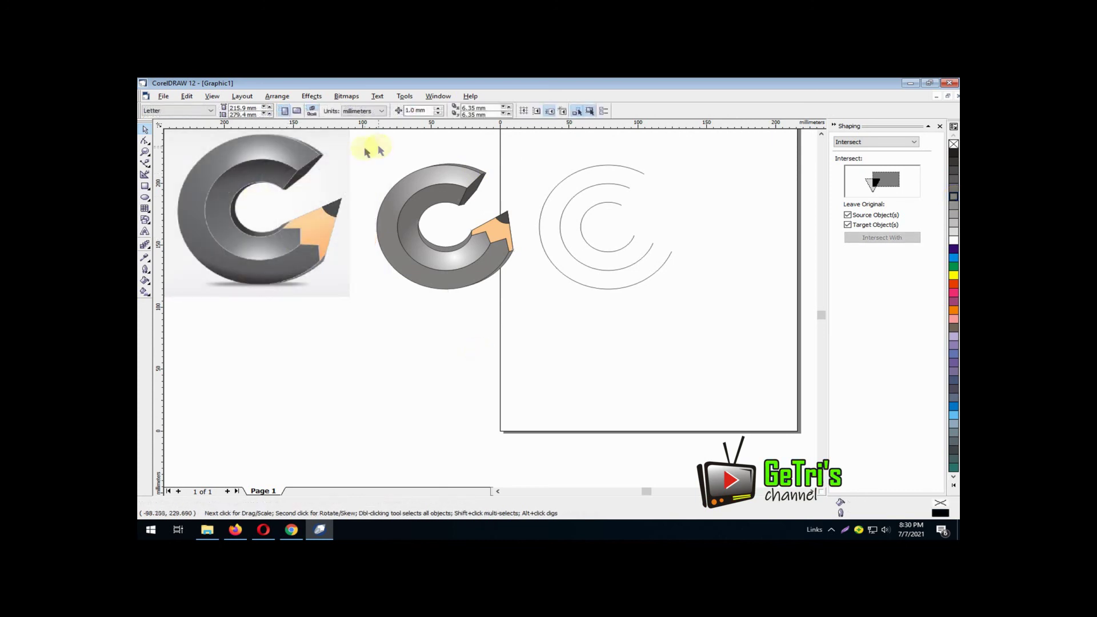
pyautogui.moveTo(367, 149); pyautogui.dragTo(543, 319)
pyautogui.click(276, 98)
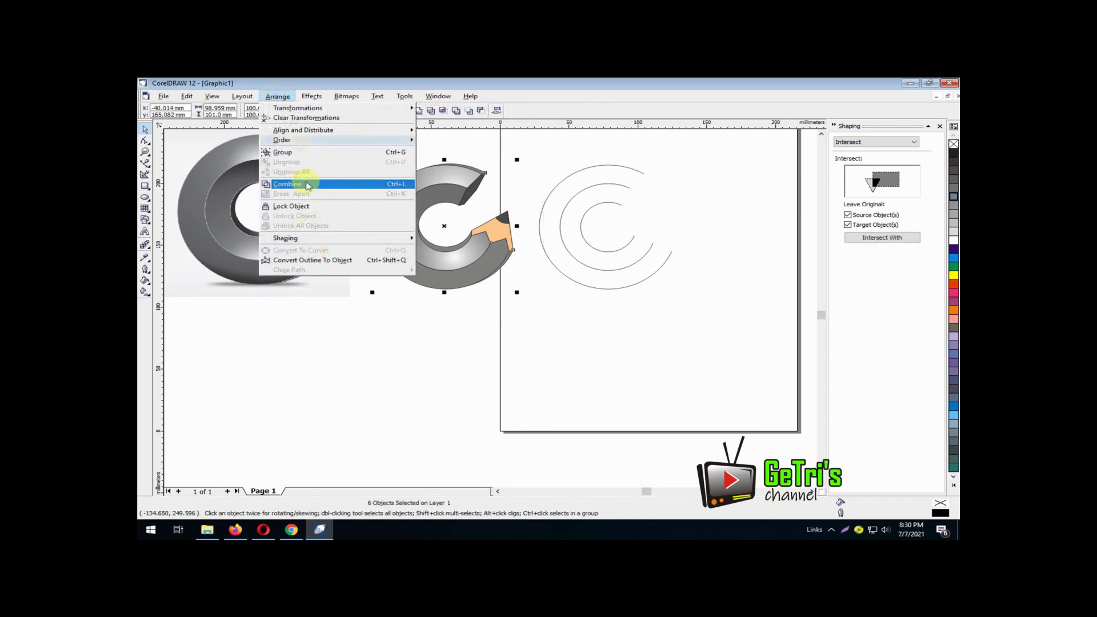
# Step: Move the reference image down beside the recreated C and deselect it
pyautogui.click(664, 273)
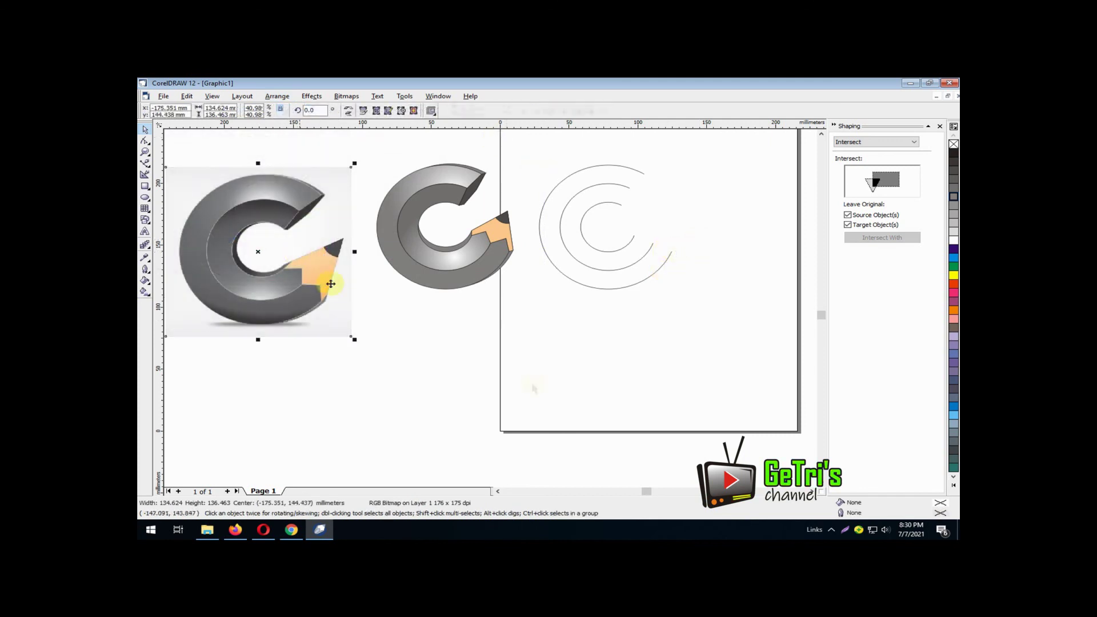
pyautogui.click(531, 384)
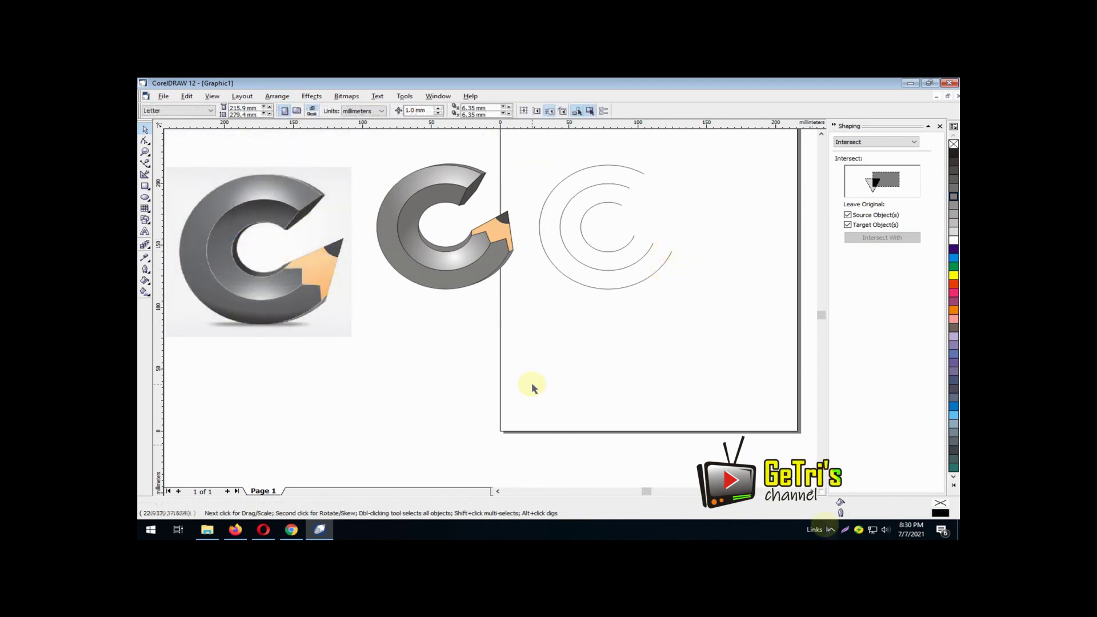
pyautogui.click(830, 529)
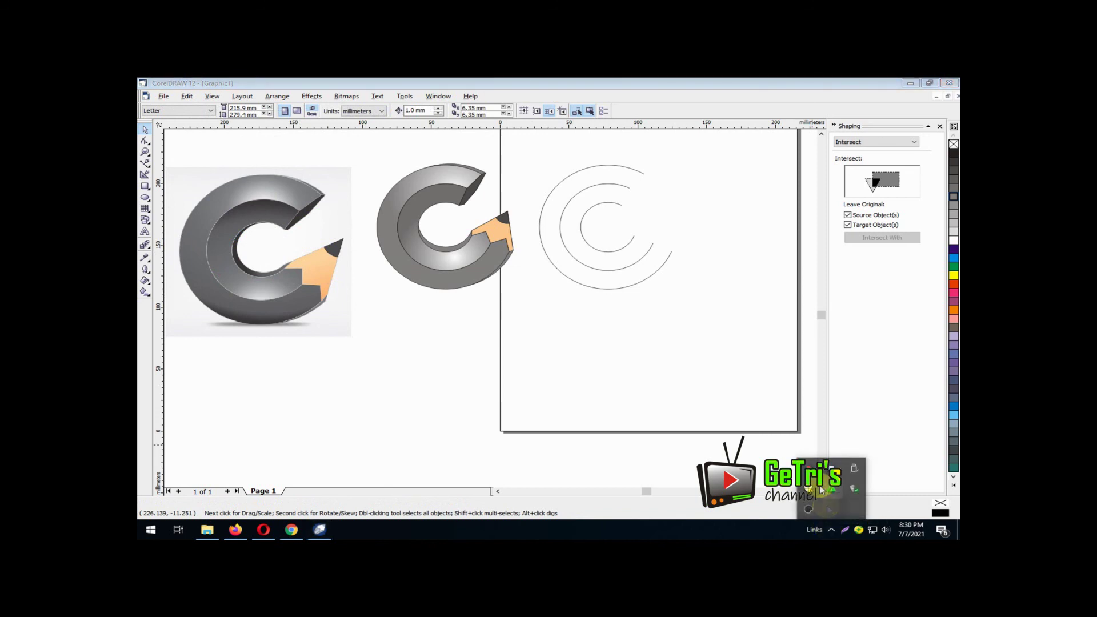